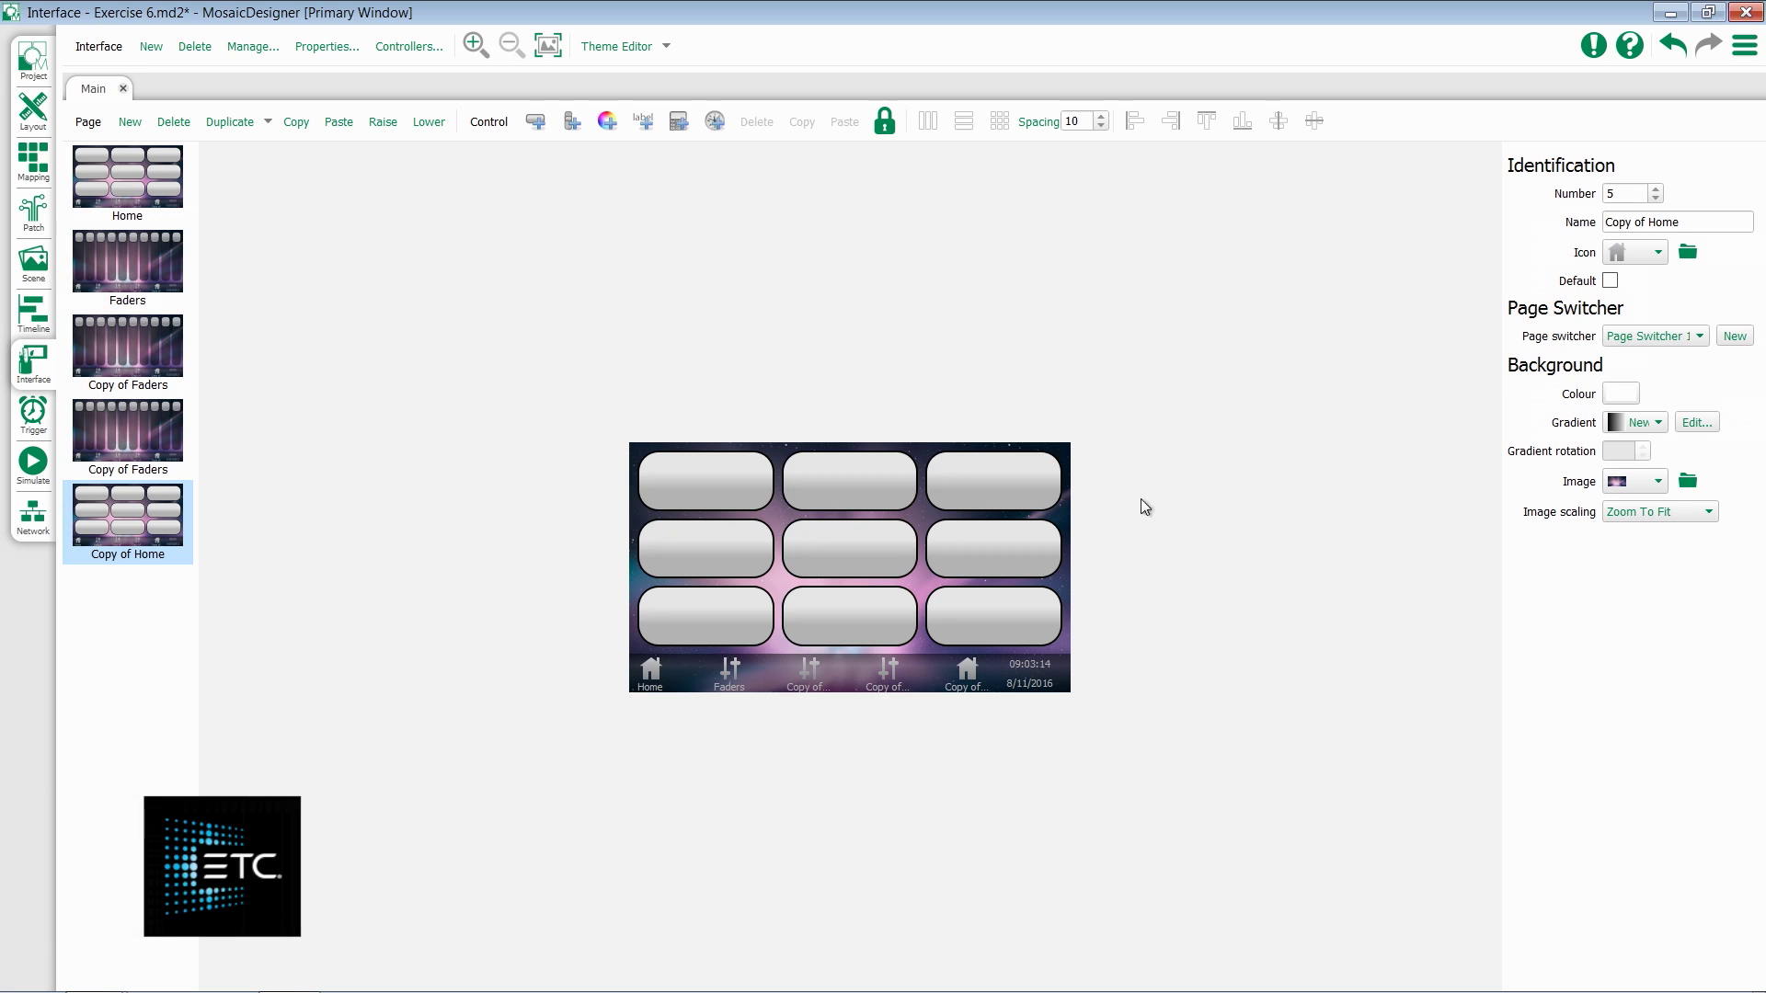
# Select the top-left button on the Copy of Home page and begin editing its caption.
pyautogui.click(744, 488)
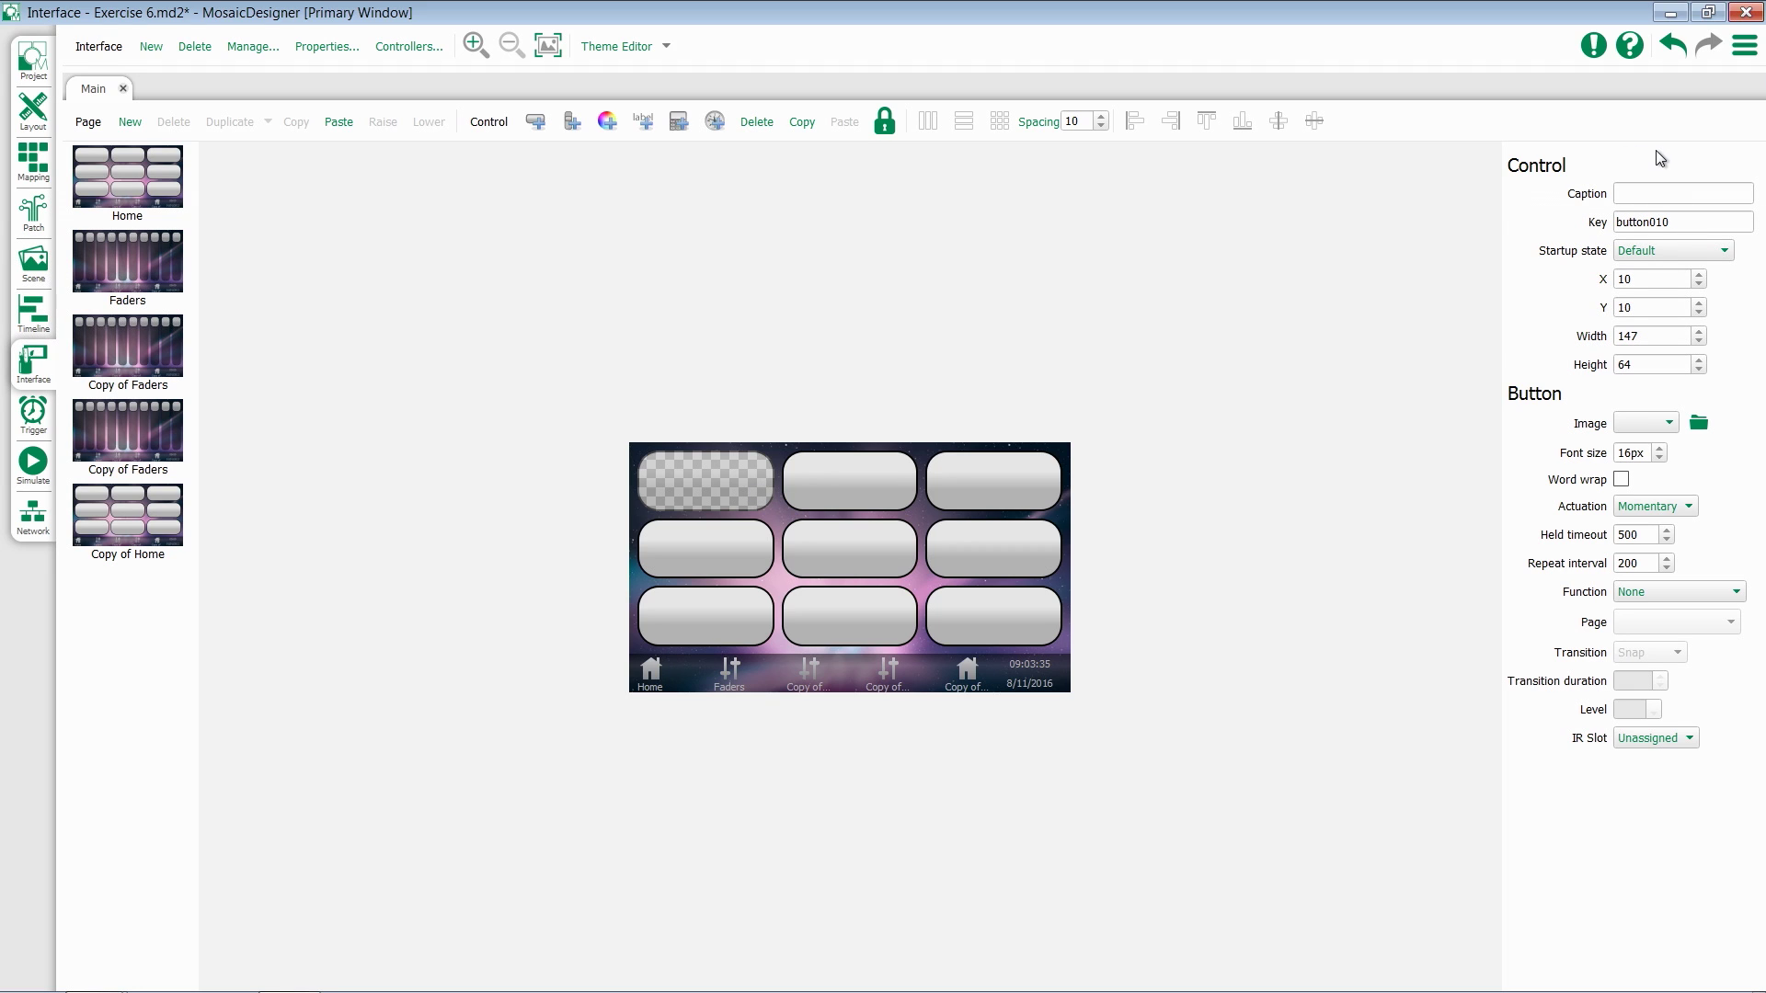
pyautogui.click(1658, 193)
# Enter 'Timeline 1' as the top-left button's caption and confirm it.
pyautogui.write('Timeline 1')
pyautogui.press('Return')
pyautogui.click(1686, 222)
pyautogui.click(1674, 258)
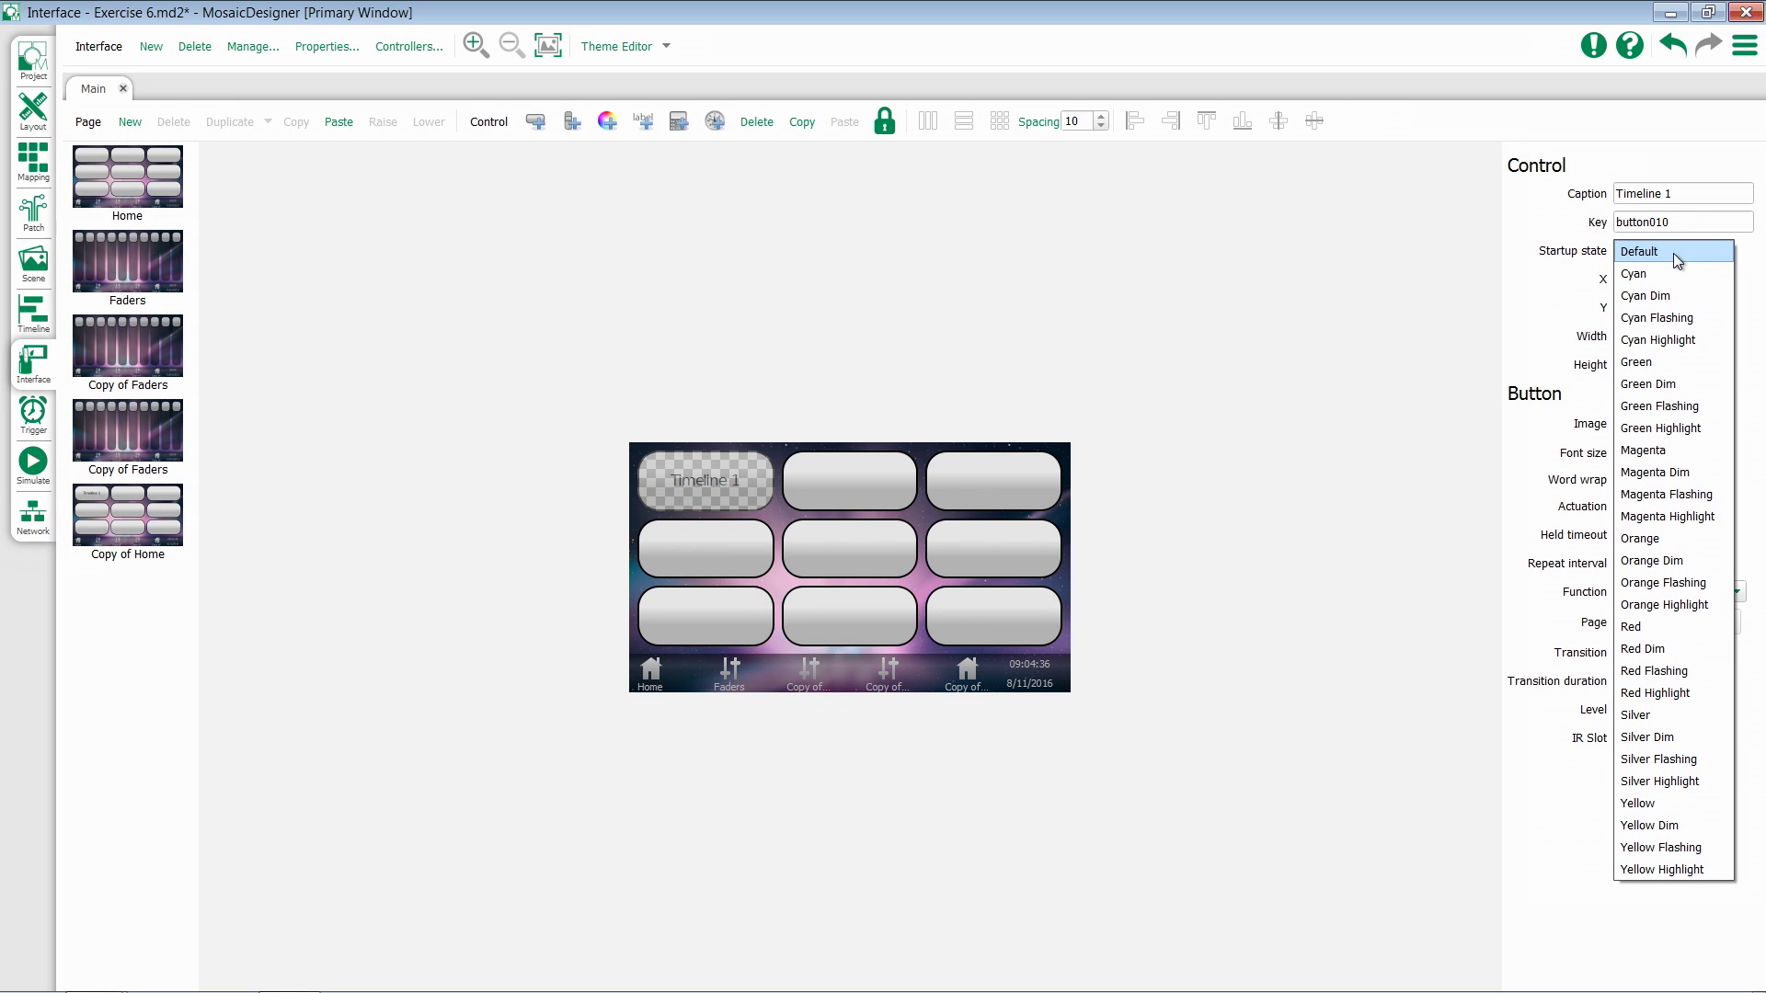
# Set the Timeline 1 button's startup state to Green.
pyautogui.click(1677, 366)
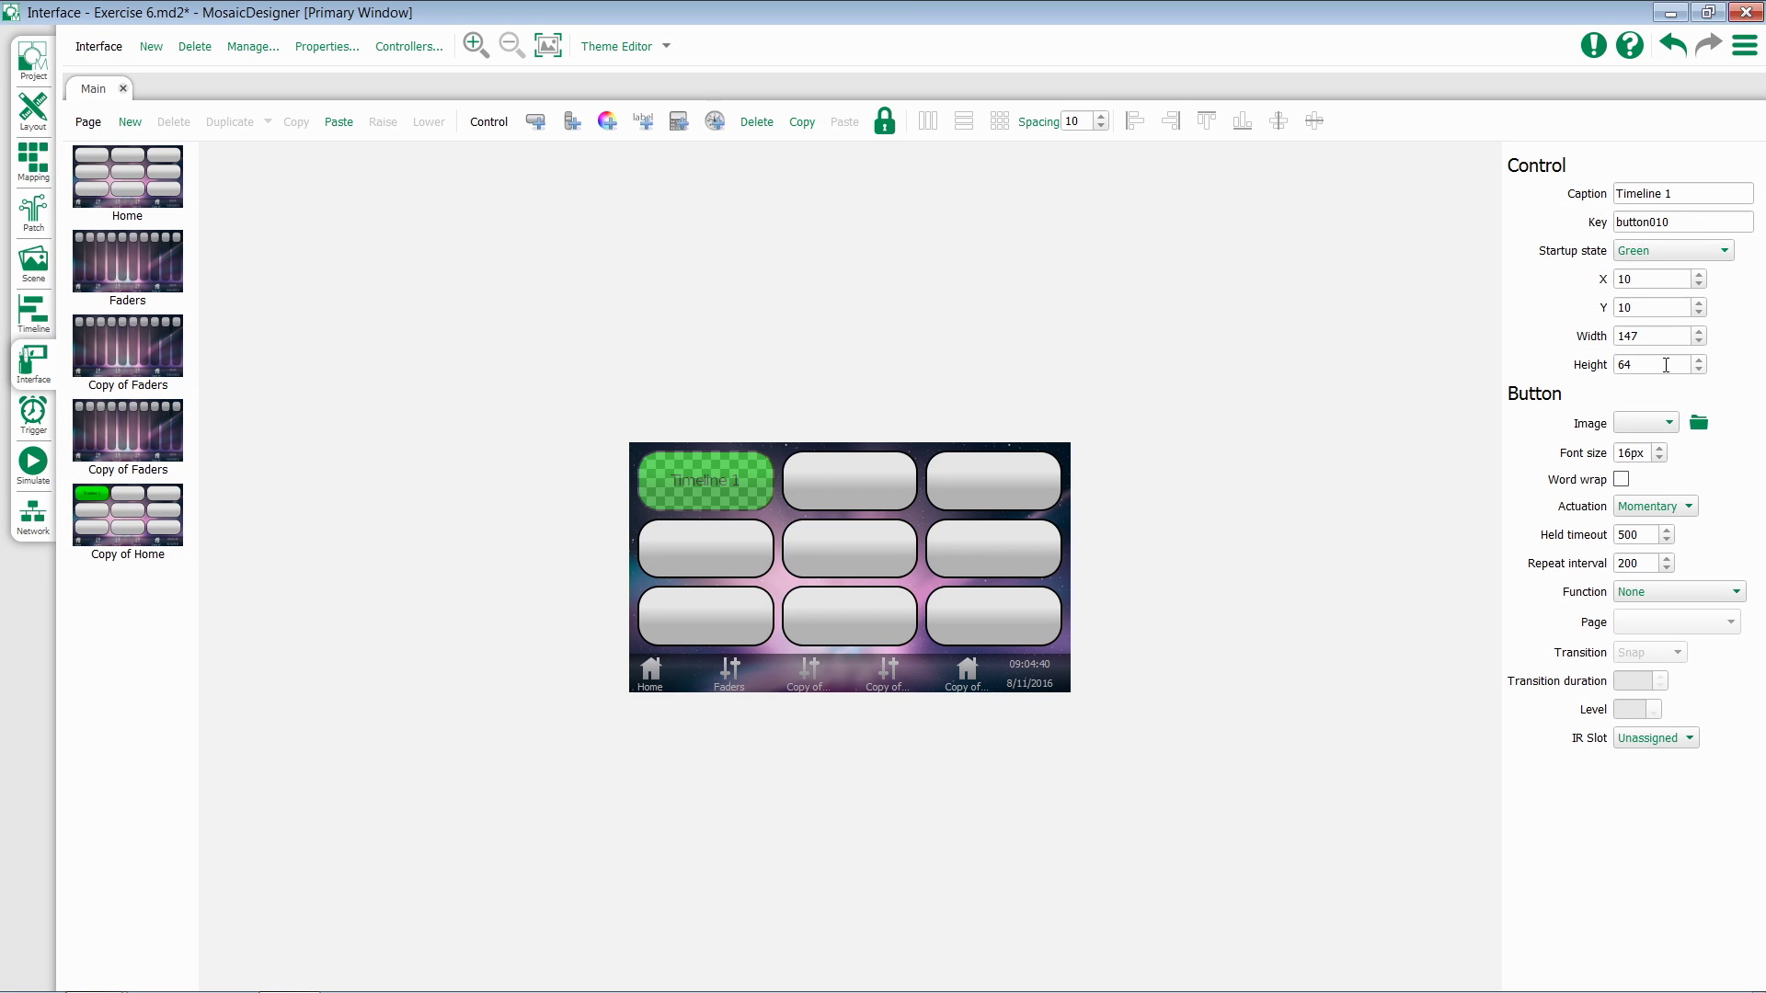
pyautogui.click(1674, 247)
pyautogui.click(1674, 246)
# Unlock the layout, reposition the Timeline 1 button, and give it no image, 12px font and Momentary actuation.
pyautogui.click(889, 120)
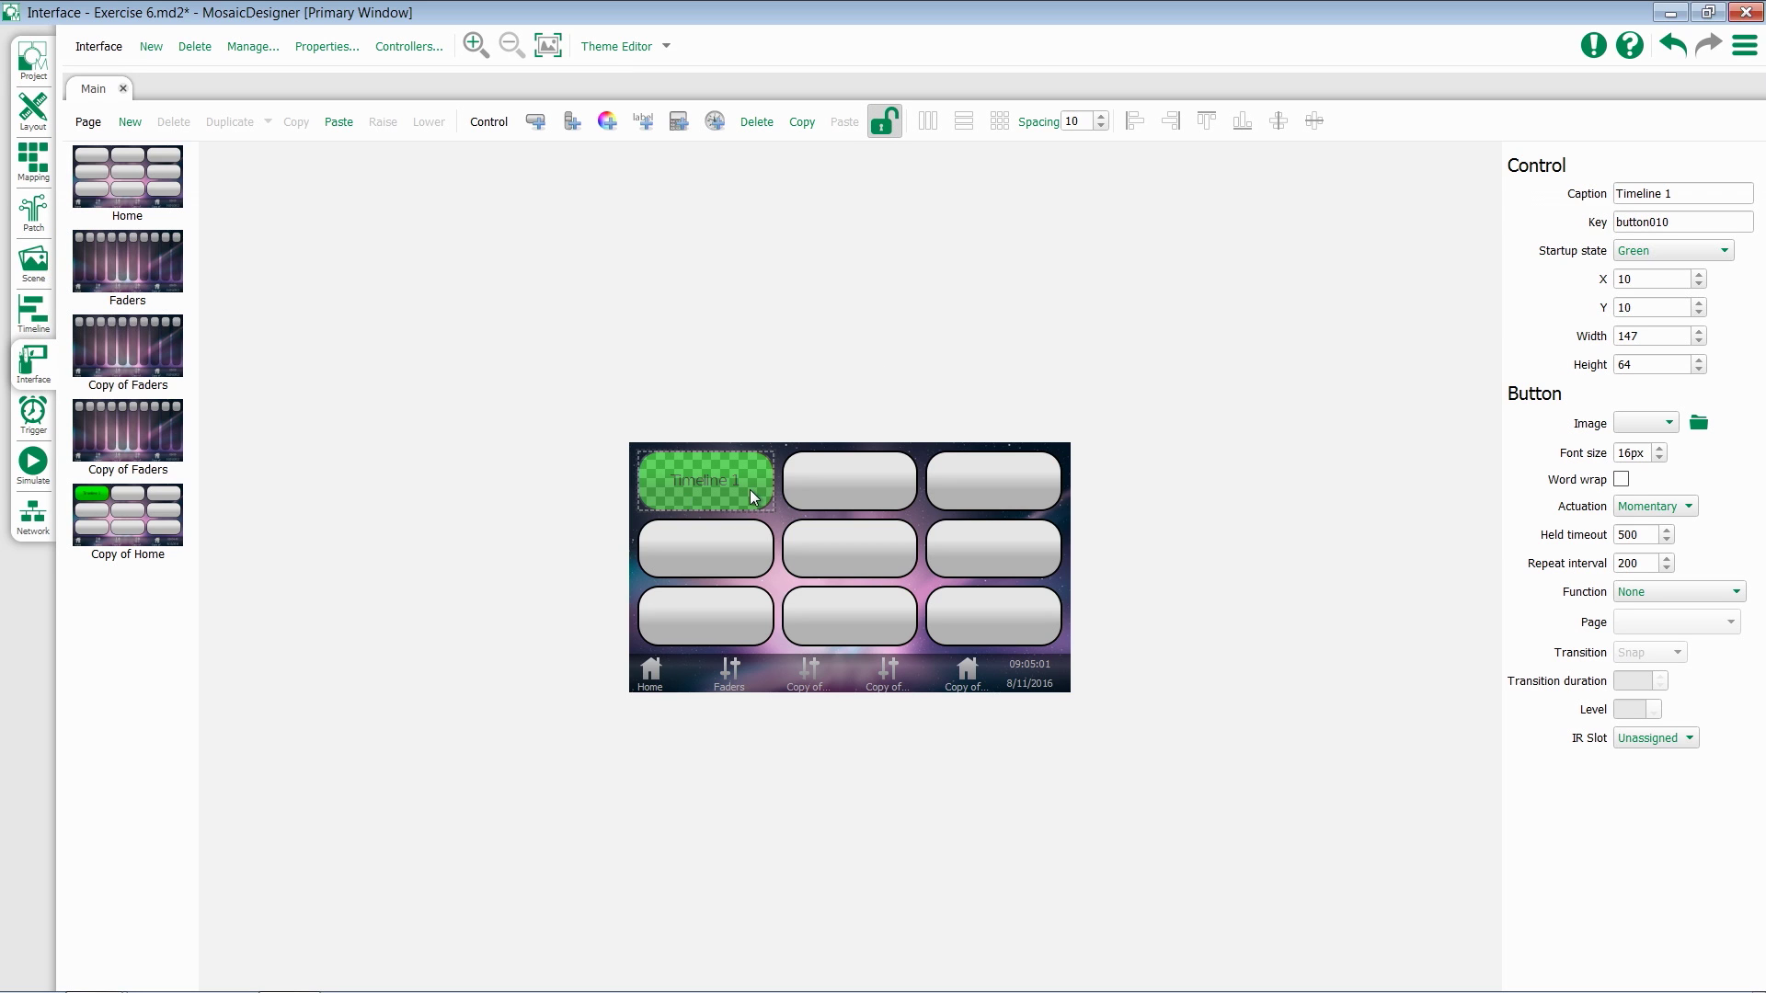
pyautogui.moveTo(749, 489)
pyautogui.mouseDown()
pyautogui.moveTo(811, 527)
pyautogui.moveTo(760, 480)
pyautogui.moveTo(697, 499)
pyautogui.moveTo(720, 498)
pyautogui.mouseUp()
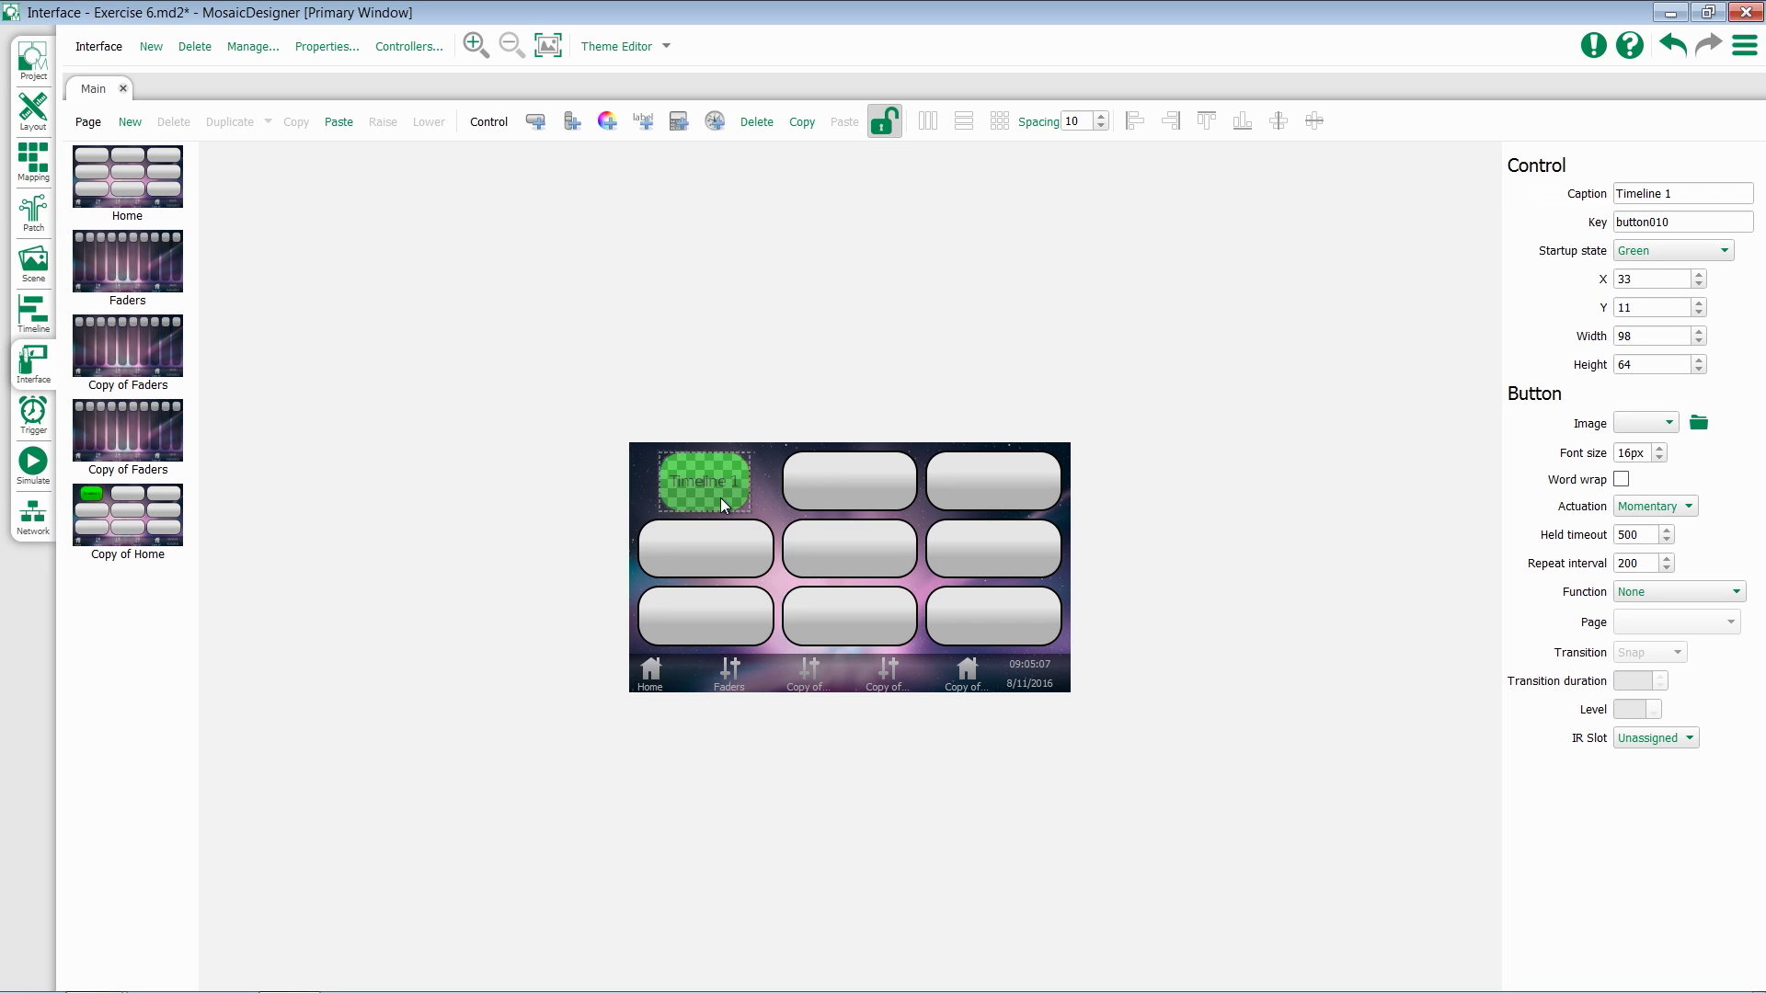
pyautogui.click(1669, 425)
pyautogui.click(1704, 461)
pyautogui.click(1660, 458)
pyautogui.click(1659, 458)
pyautogui.click(1690, 507)
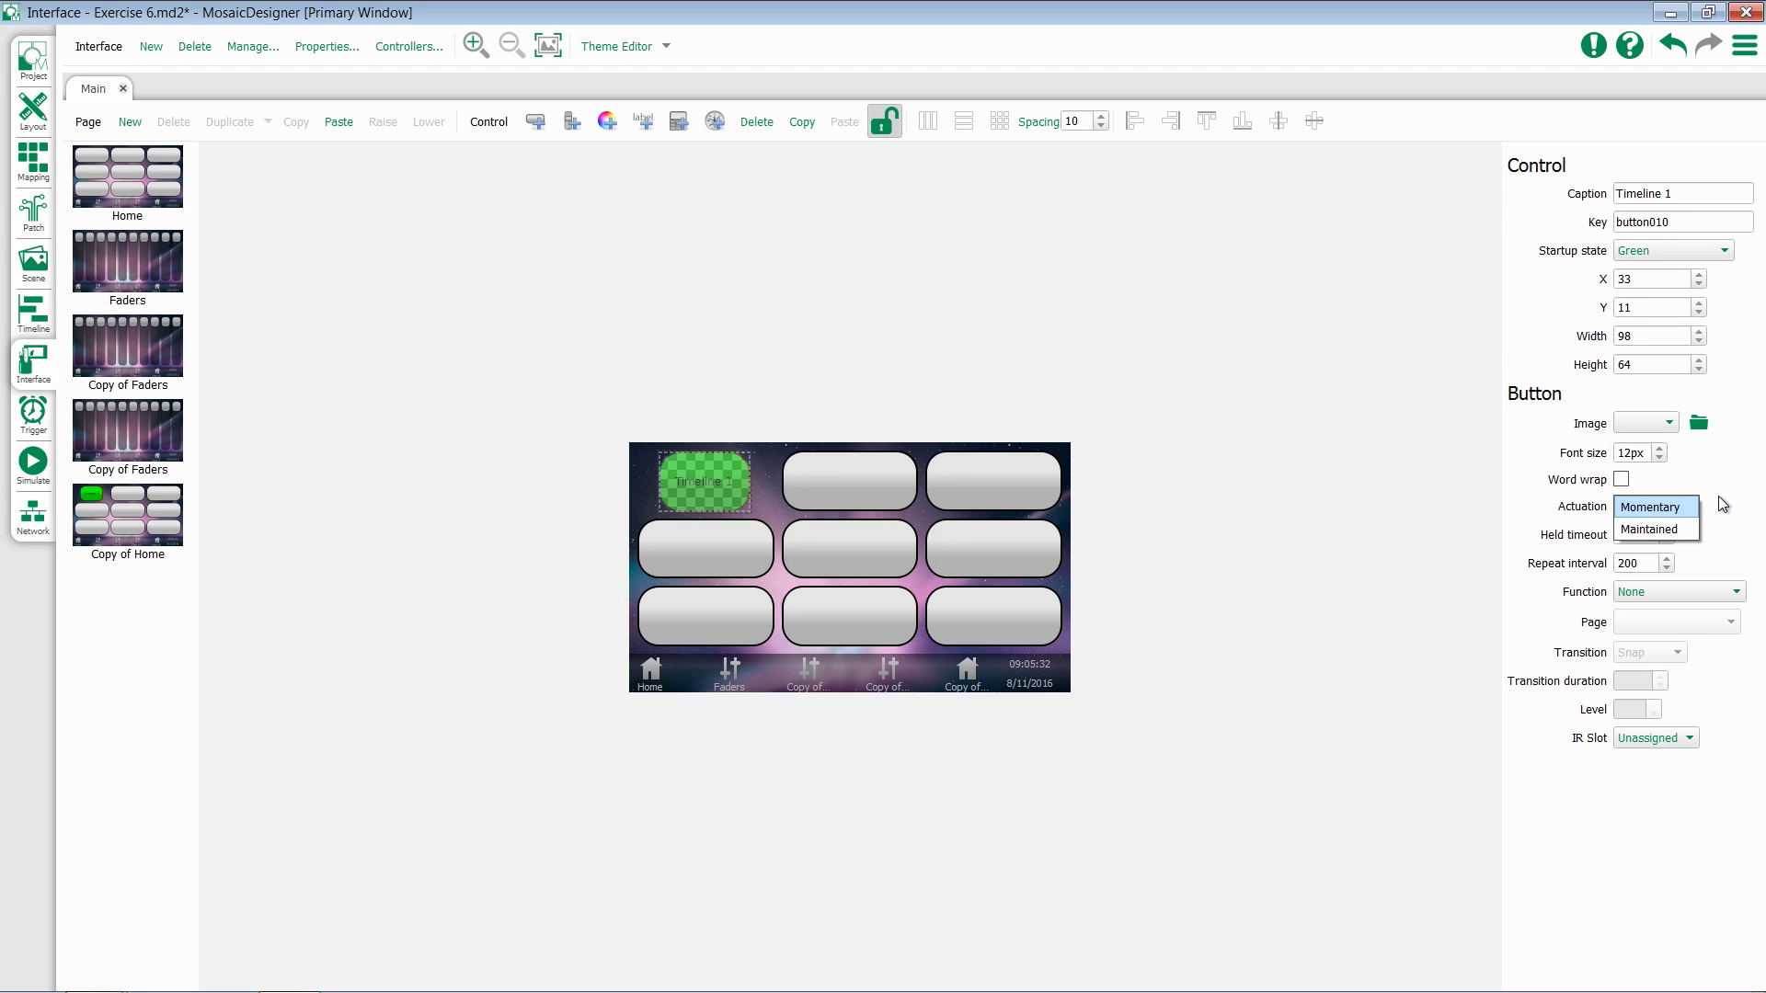
pyautogui.click(1724, 504)
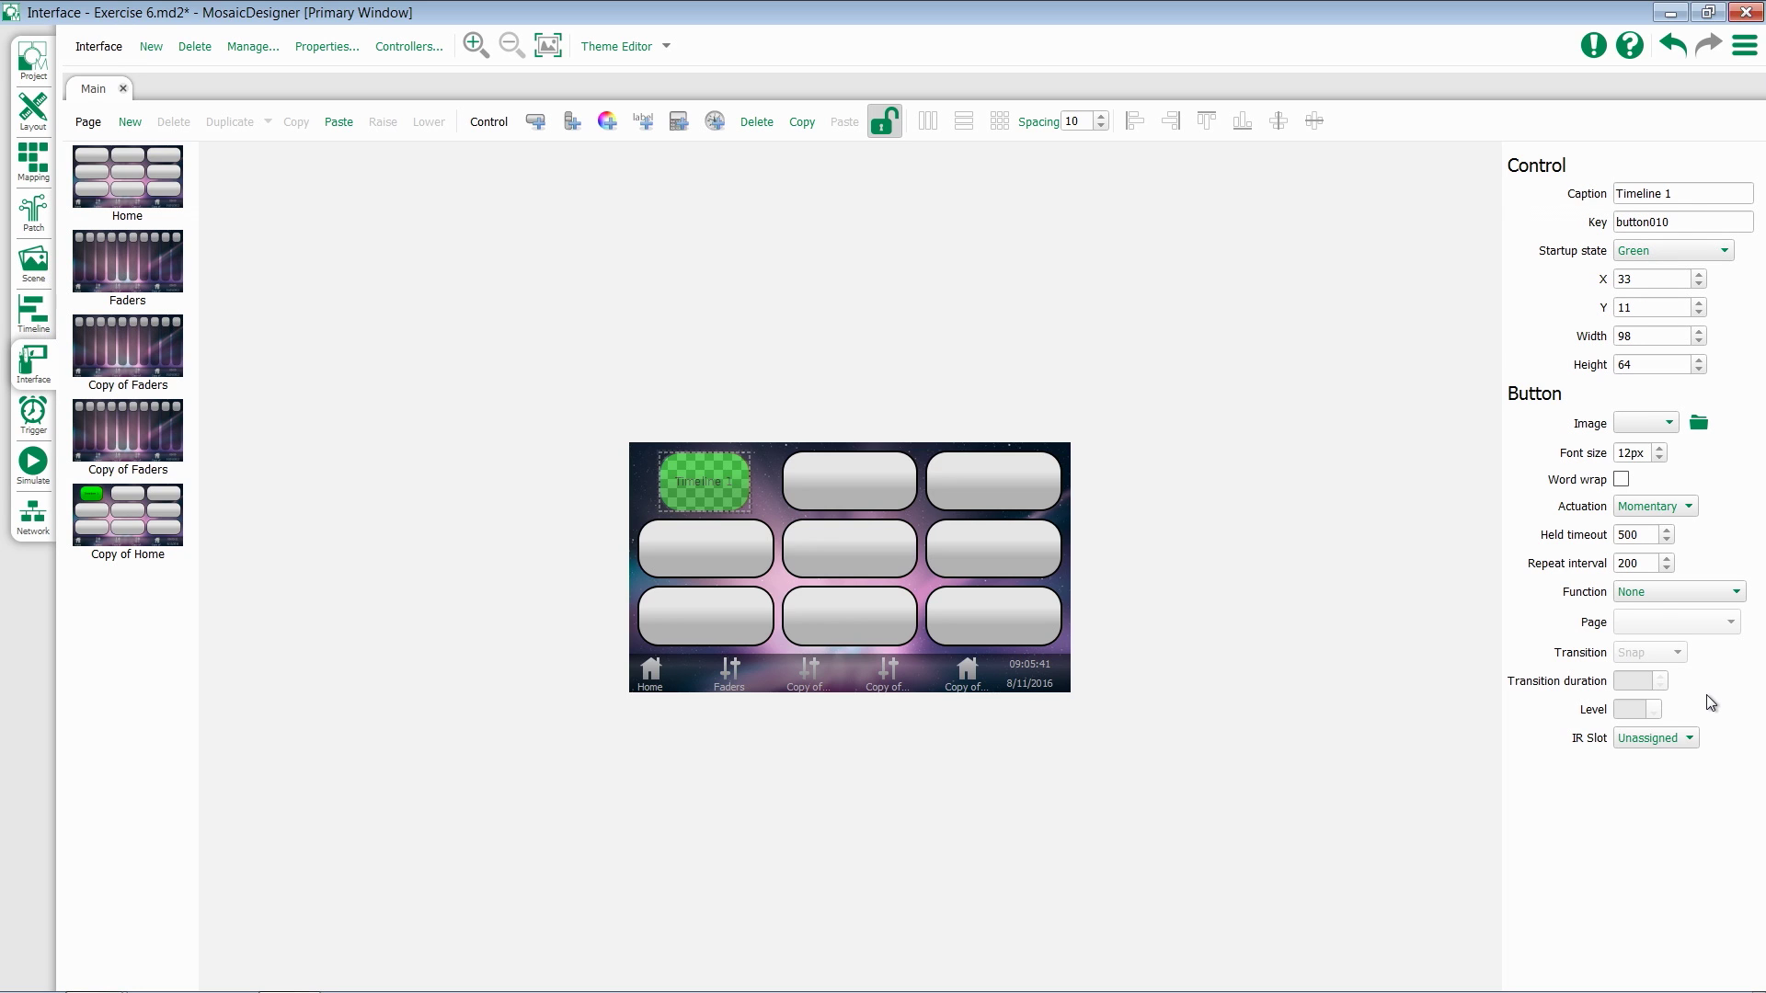
# Set the Timeline 1 button's function to Go to page, targeting Copy of Faders.
pyautogui.click(1653, 593)
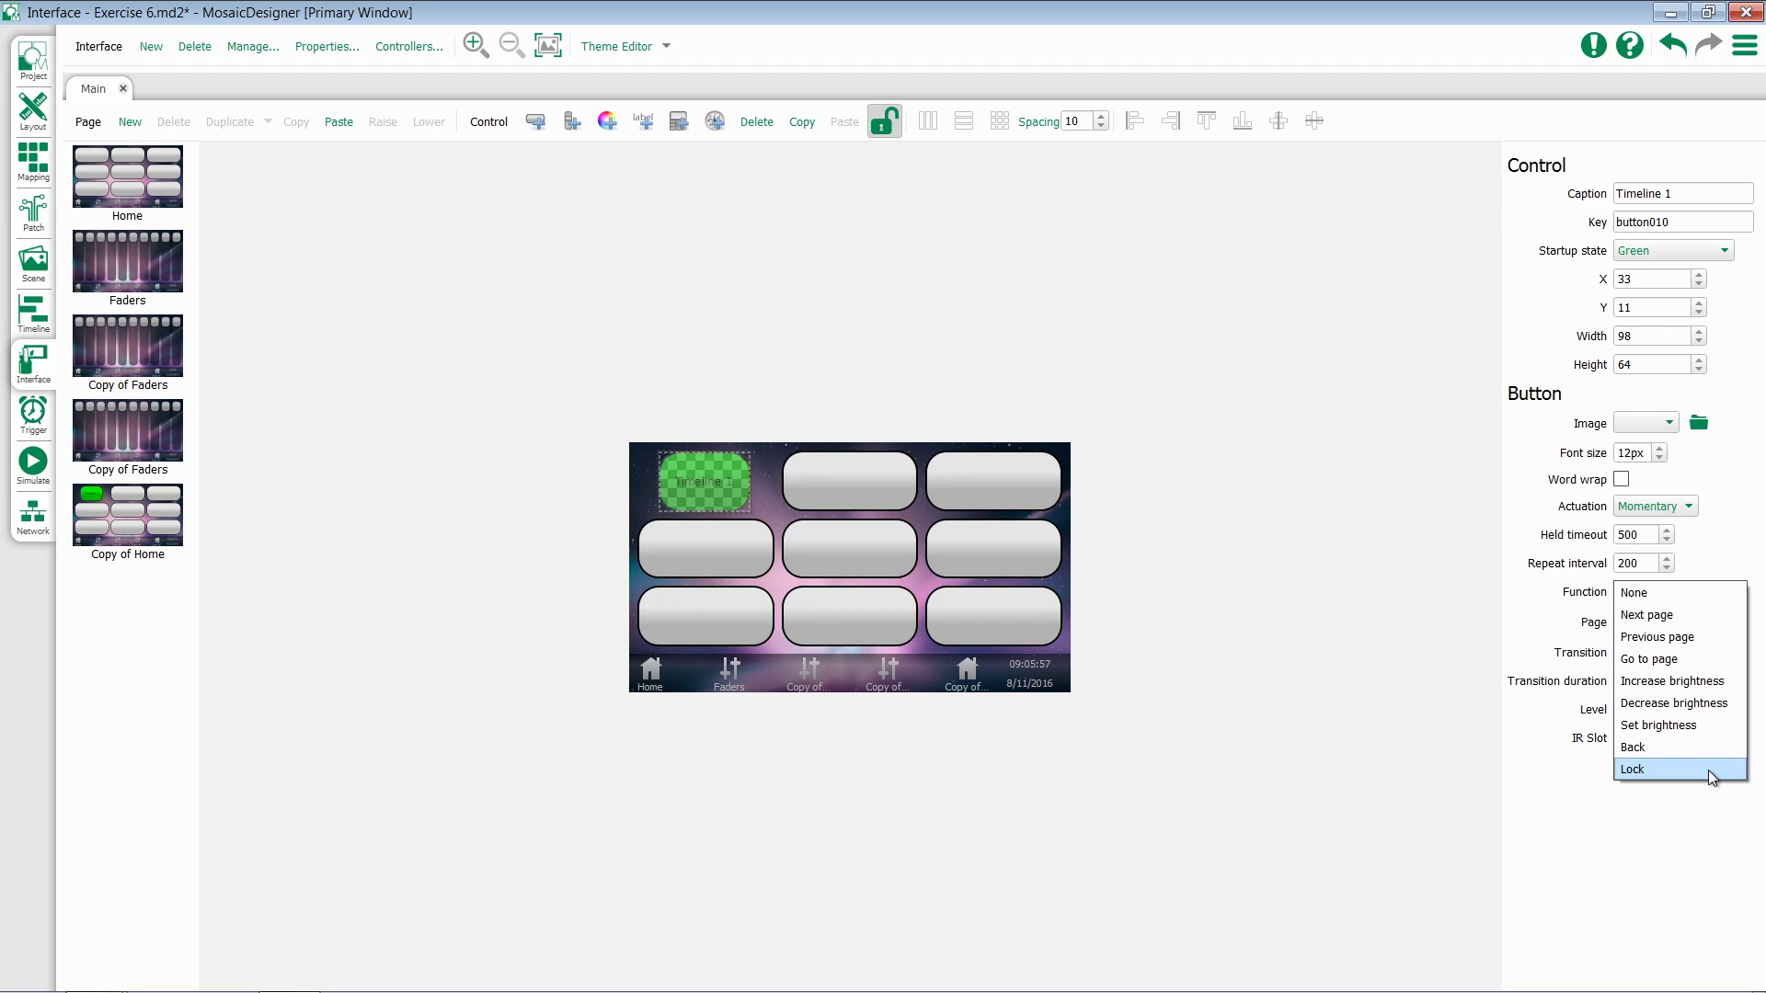
pyautogui.click(1695, 828)
pyautogui.click(1643, 587)
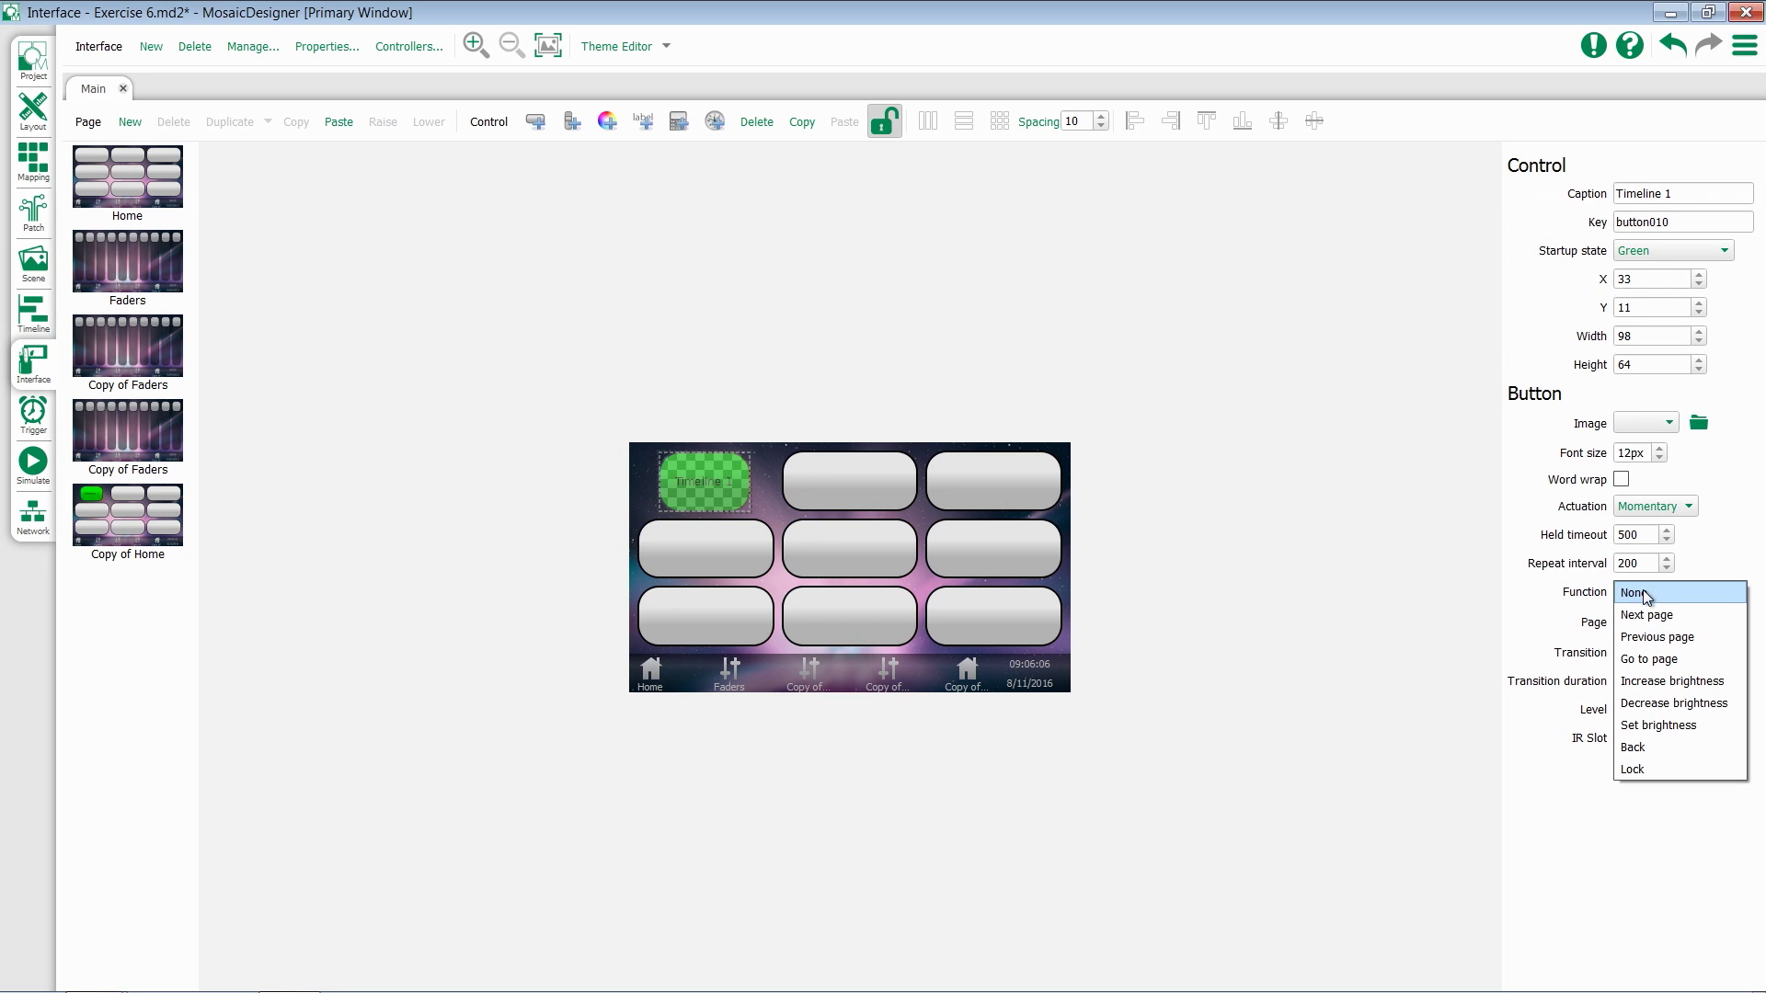
pyautogui.click(1671, 614)
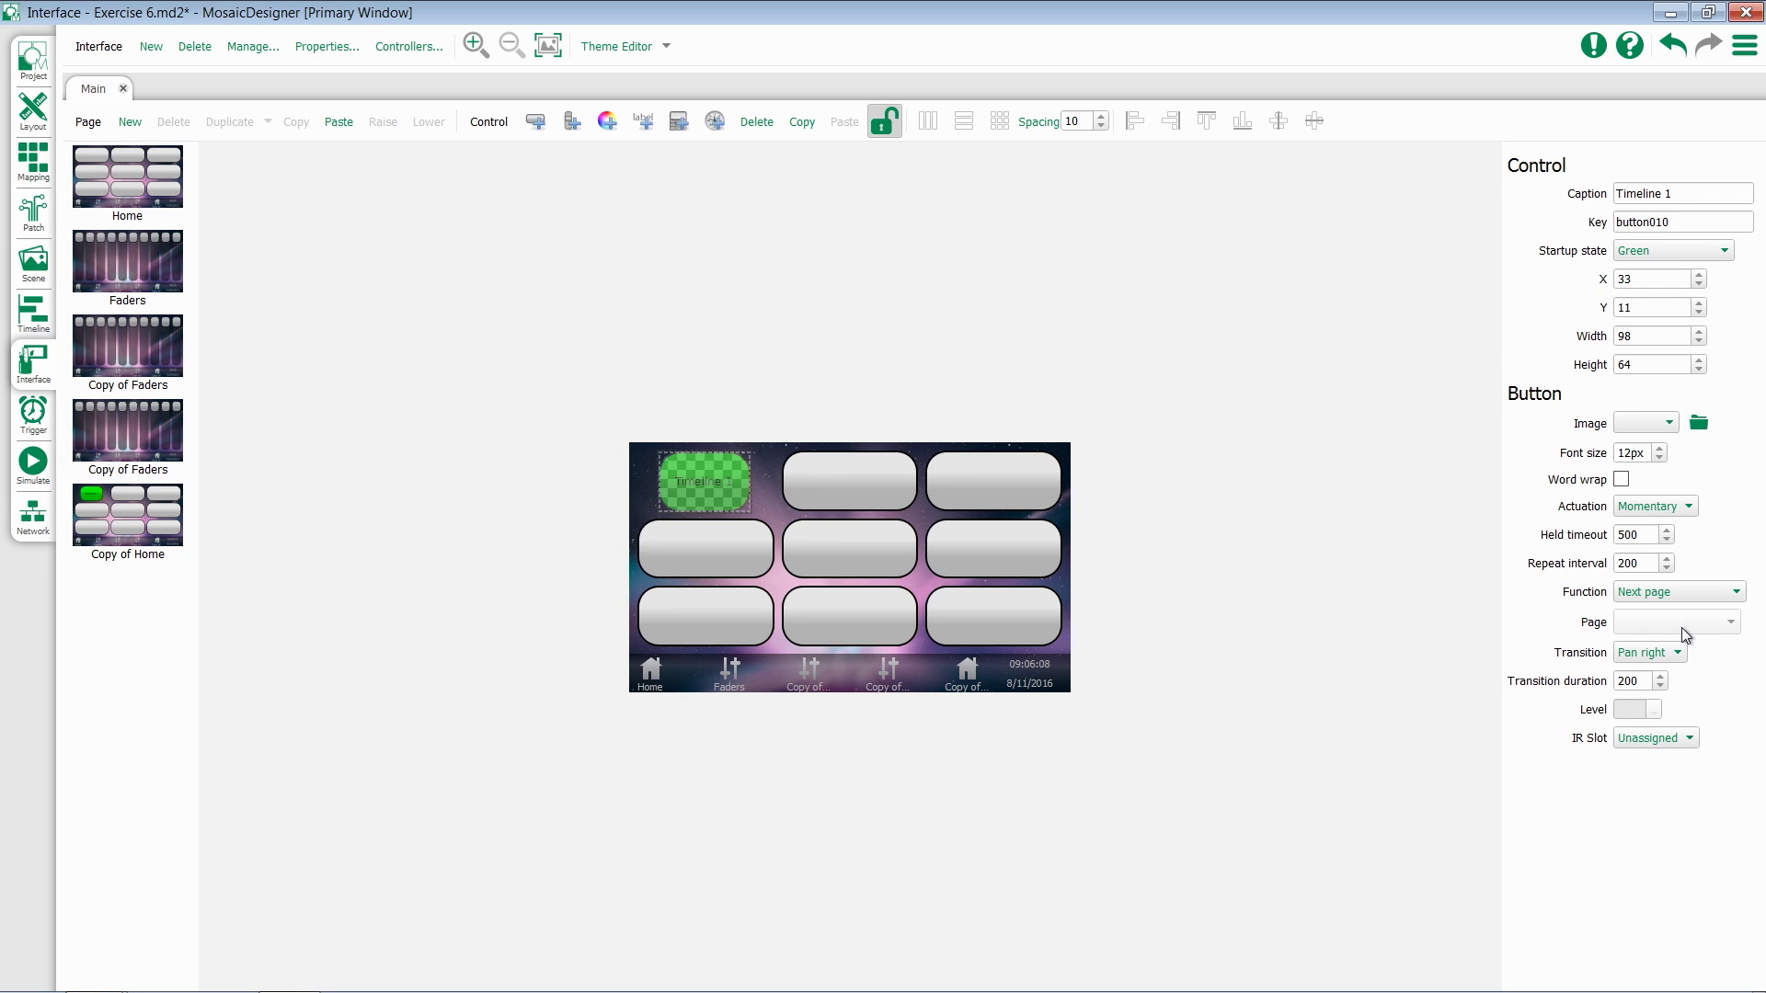
pyautogui.click(1696, 592)
pyautogui.click(1701, 637)
pyautogui.click(1709, 625)
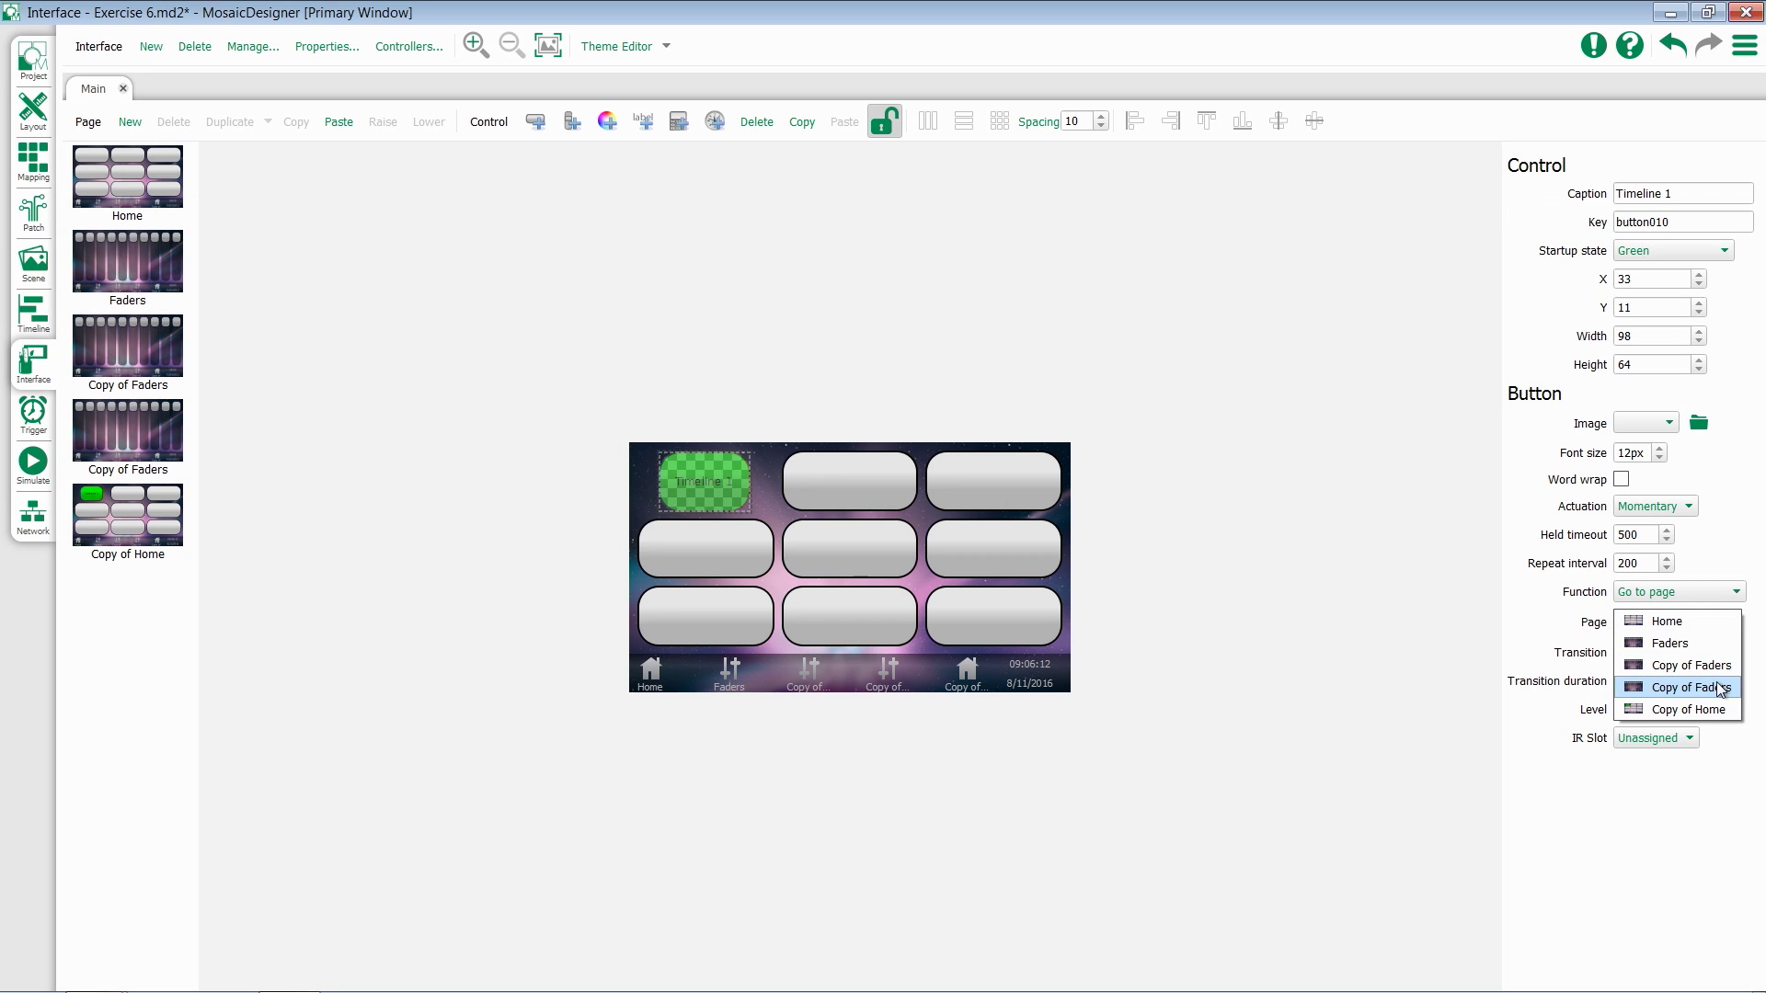
pyautogui.click(1719, 688)
# Give the page jump a Pan right transition and leave the IR slot Unassigned.
pyautogui.click(1681, 652)
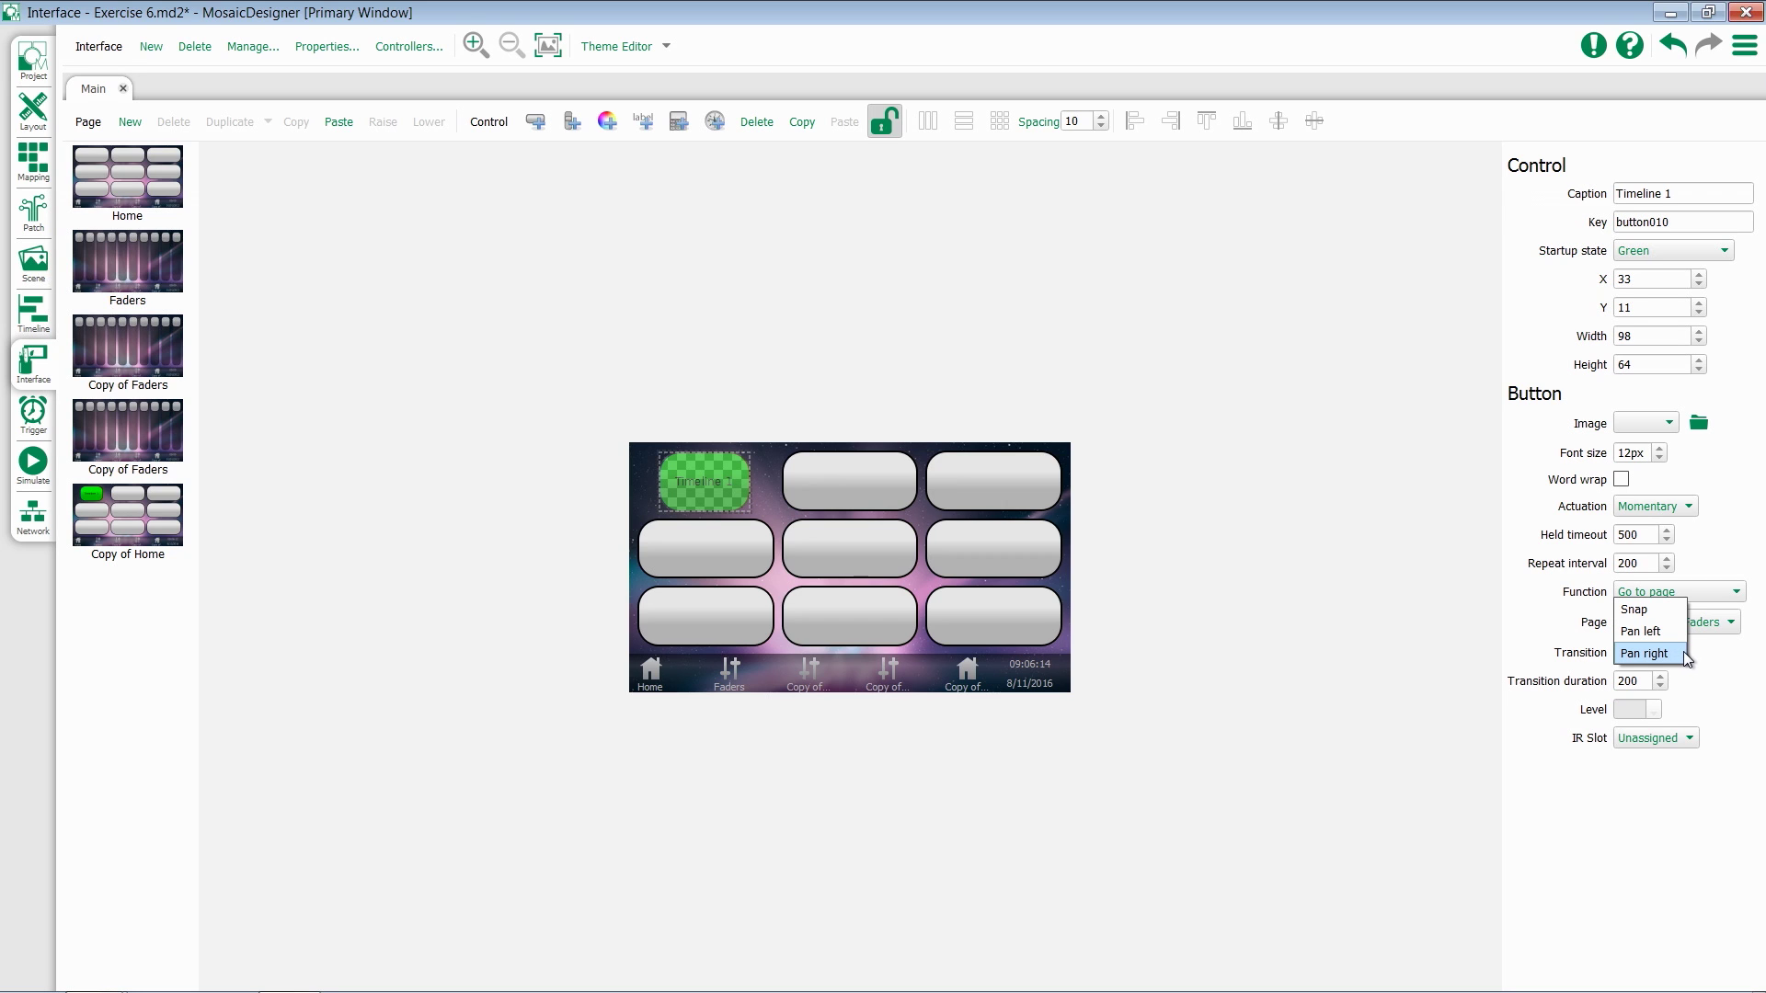
pyautogui.click(1683, 653)
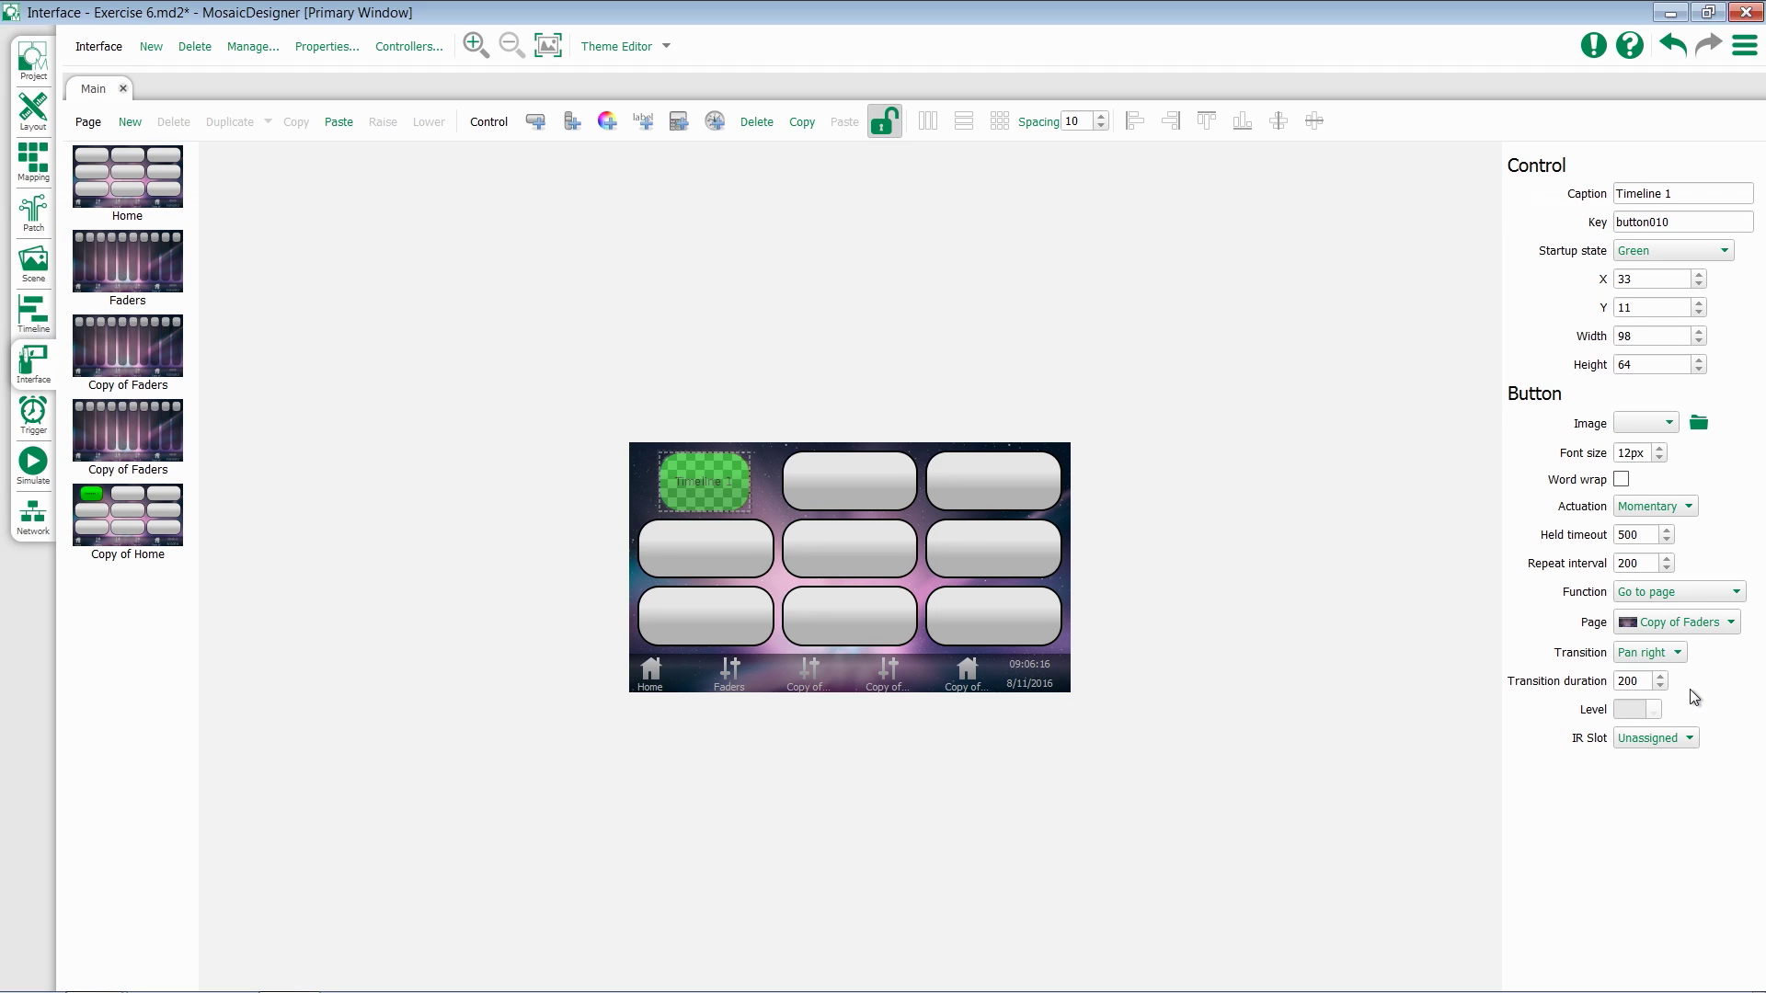
pyautogui.click(1691, 742)
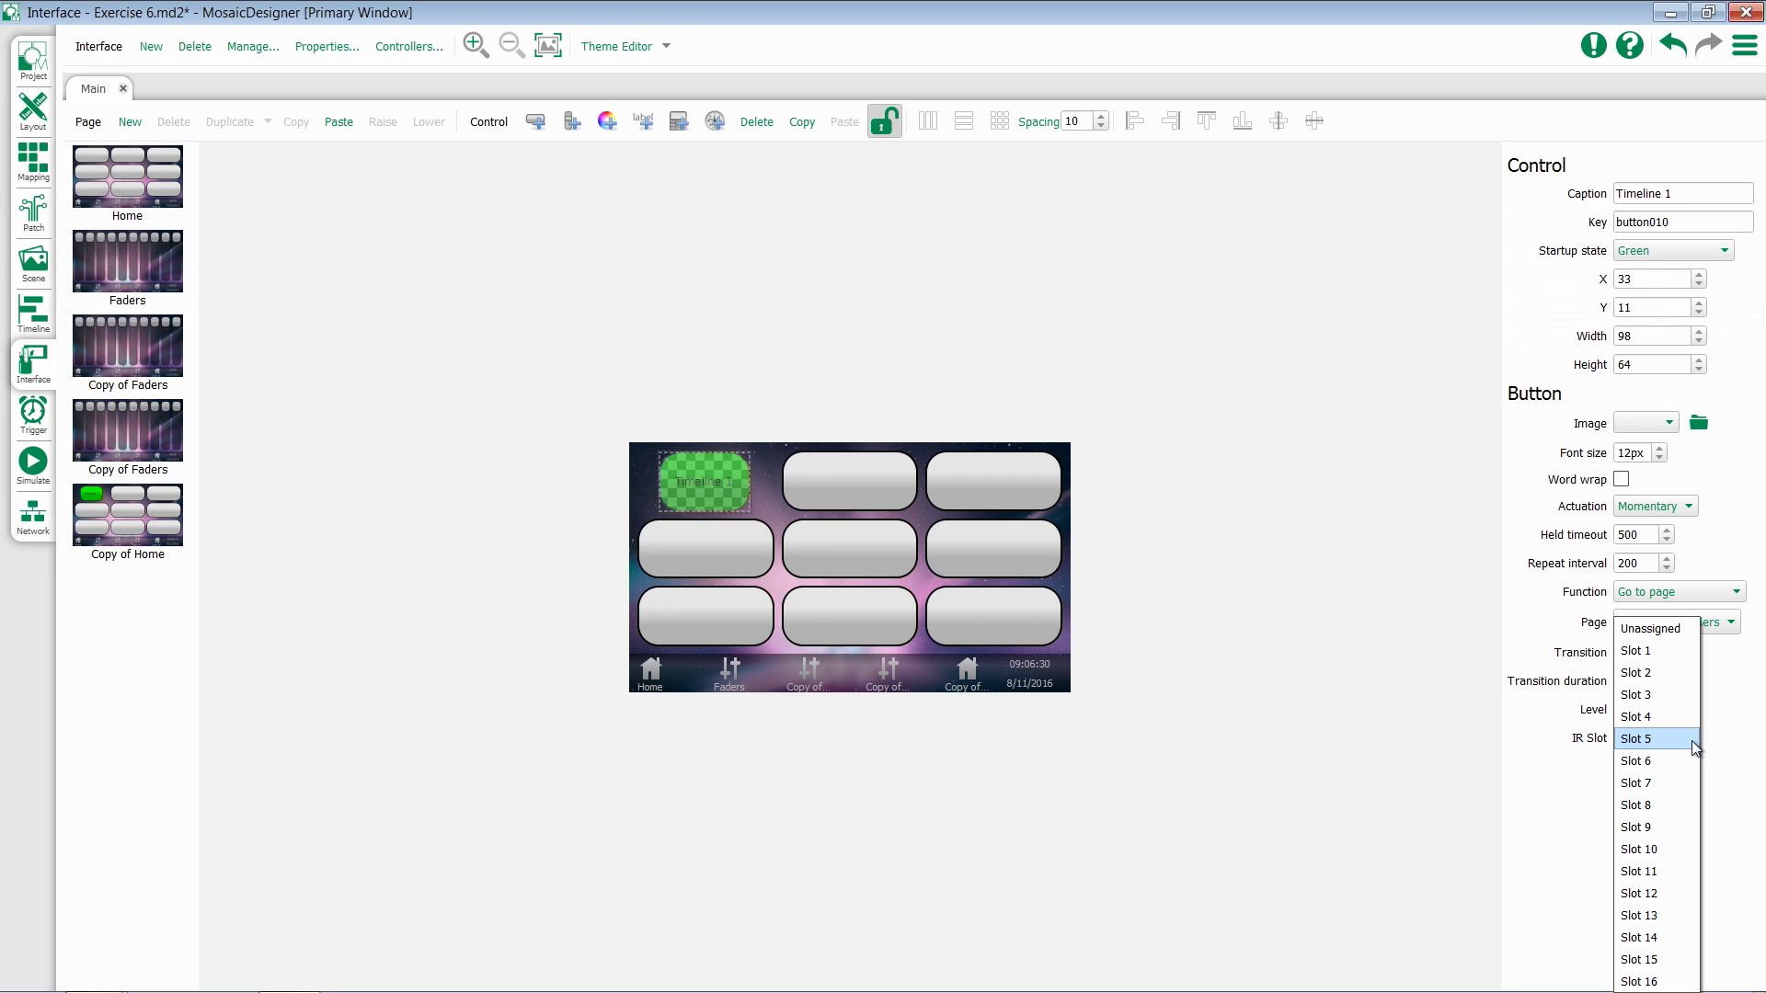
pyautogui.click(1730, 782)
# On the Faders page, give the first fader a Cyan Highlight startup, Percent units and a visible value.
pyautogui.click(150, 268)
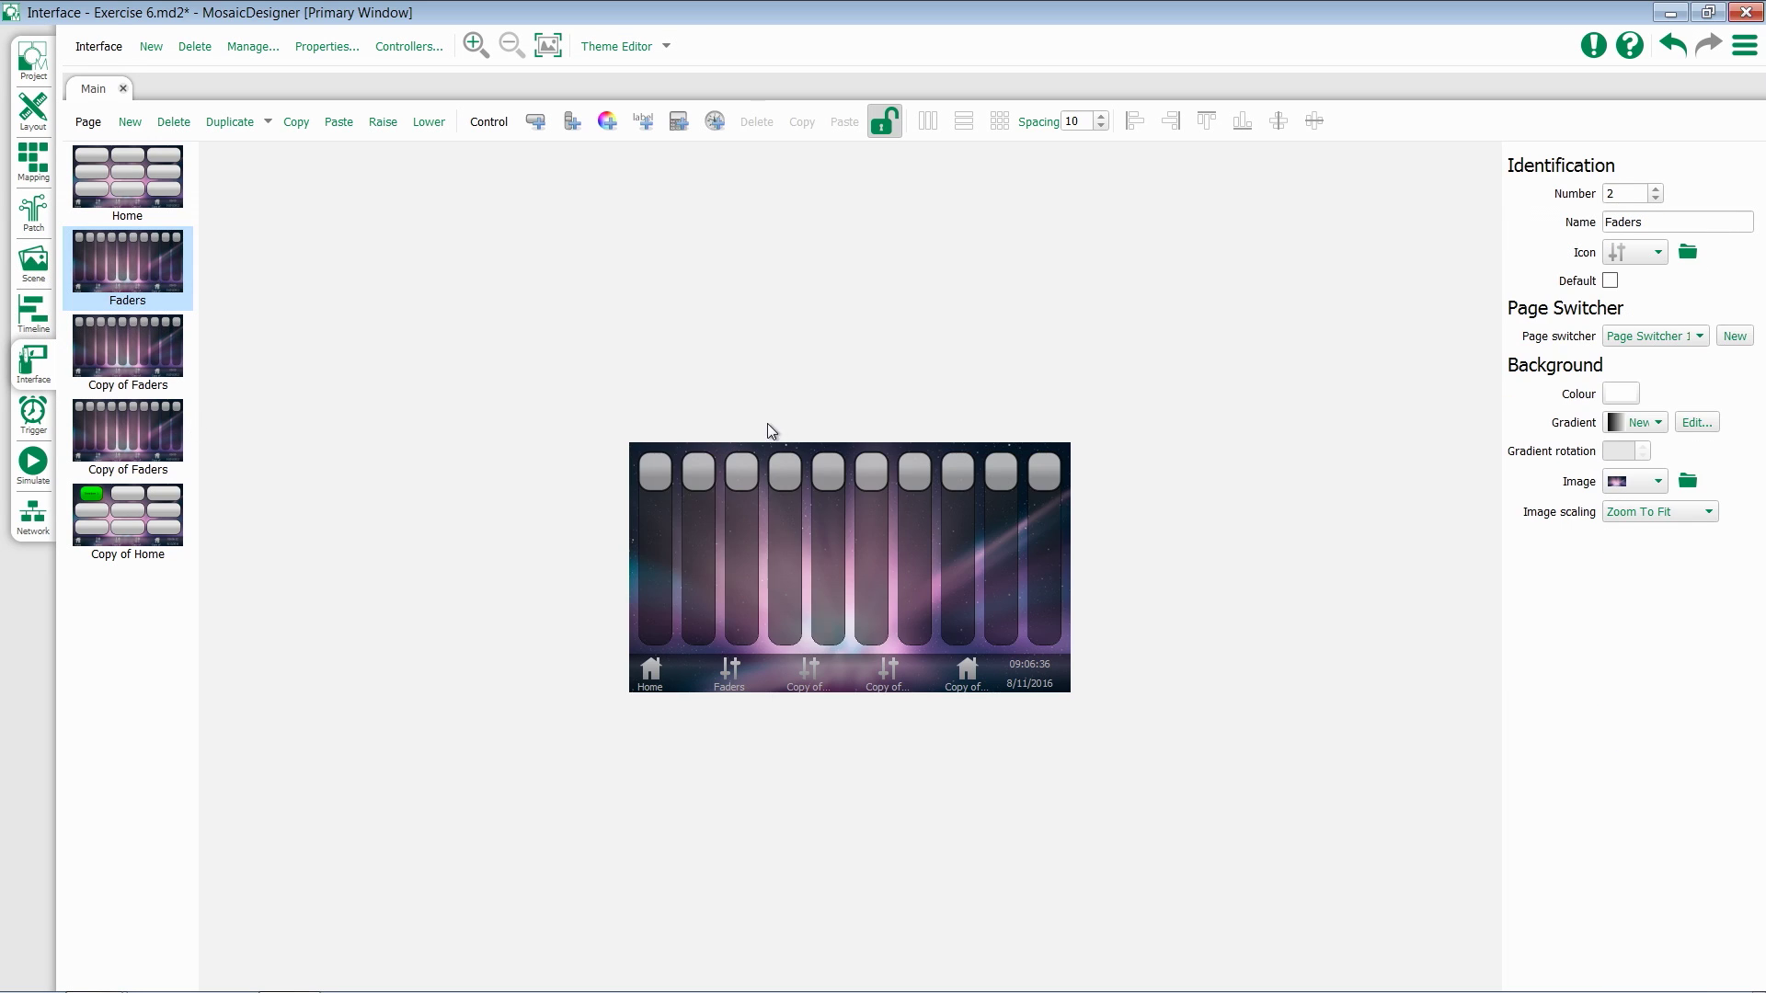
pyautogui.click(655, 559)
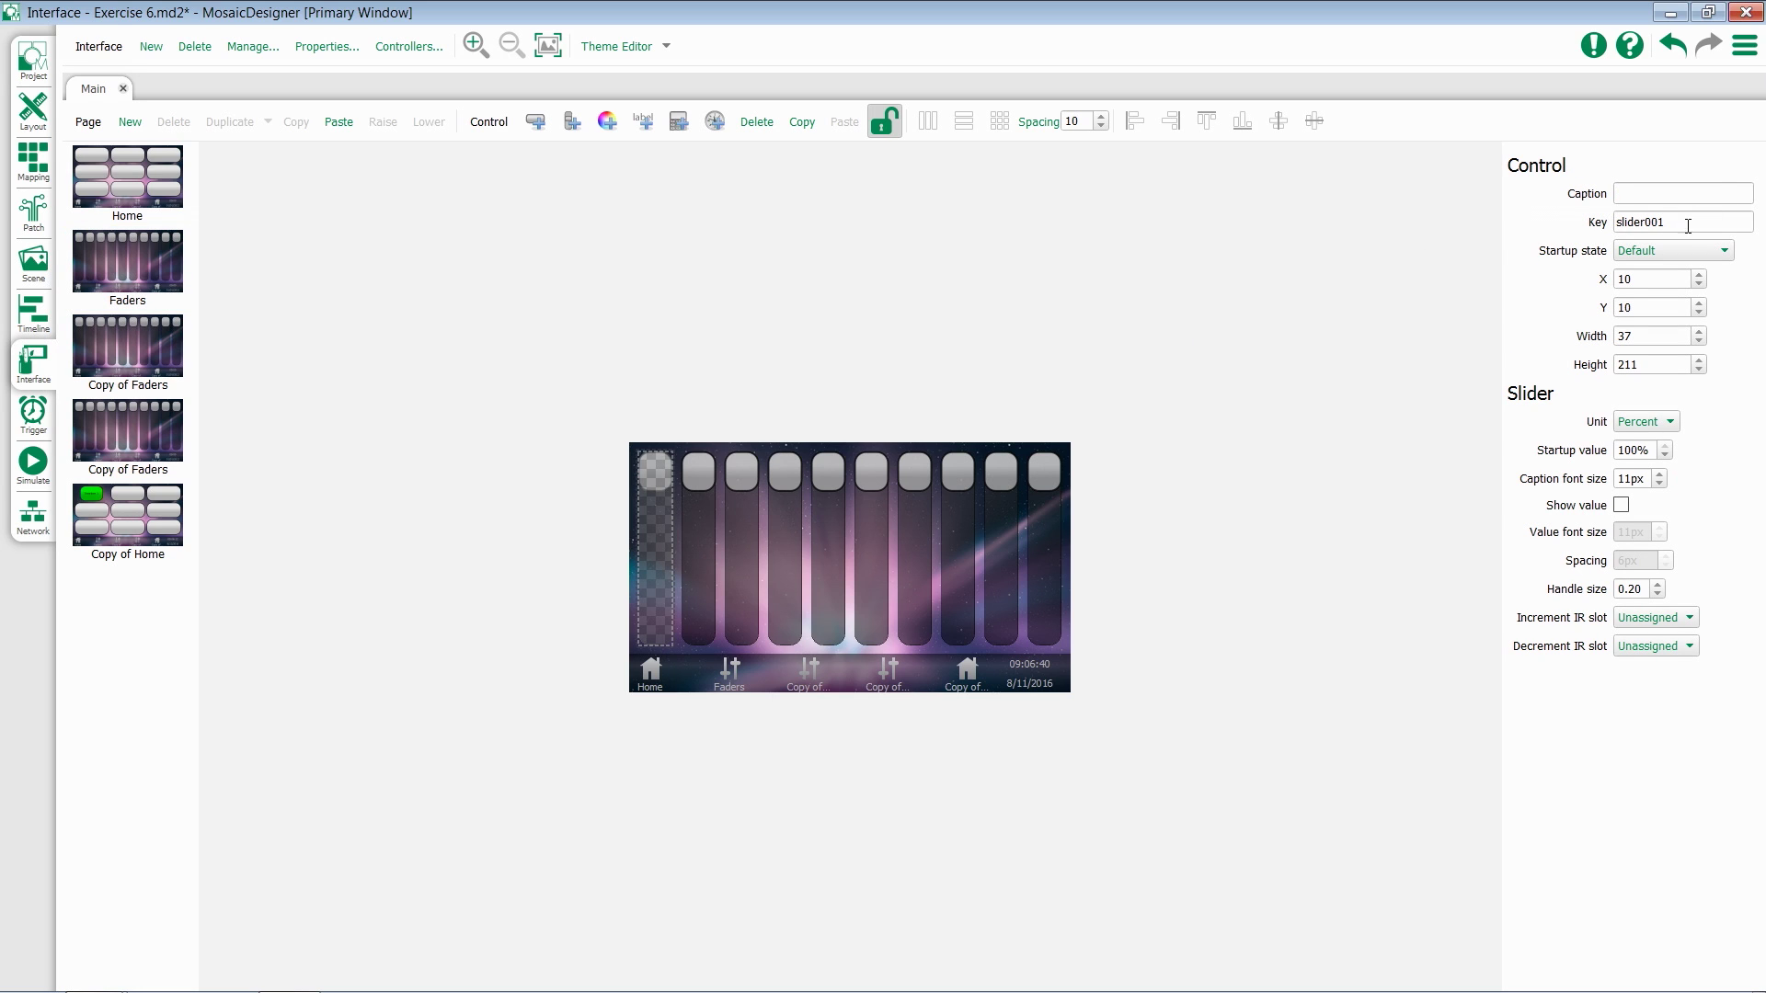
pyautogui.click(1681, 253)
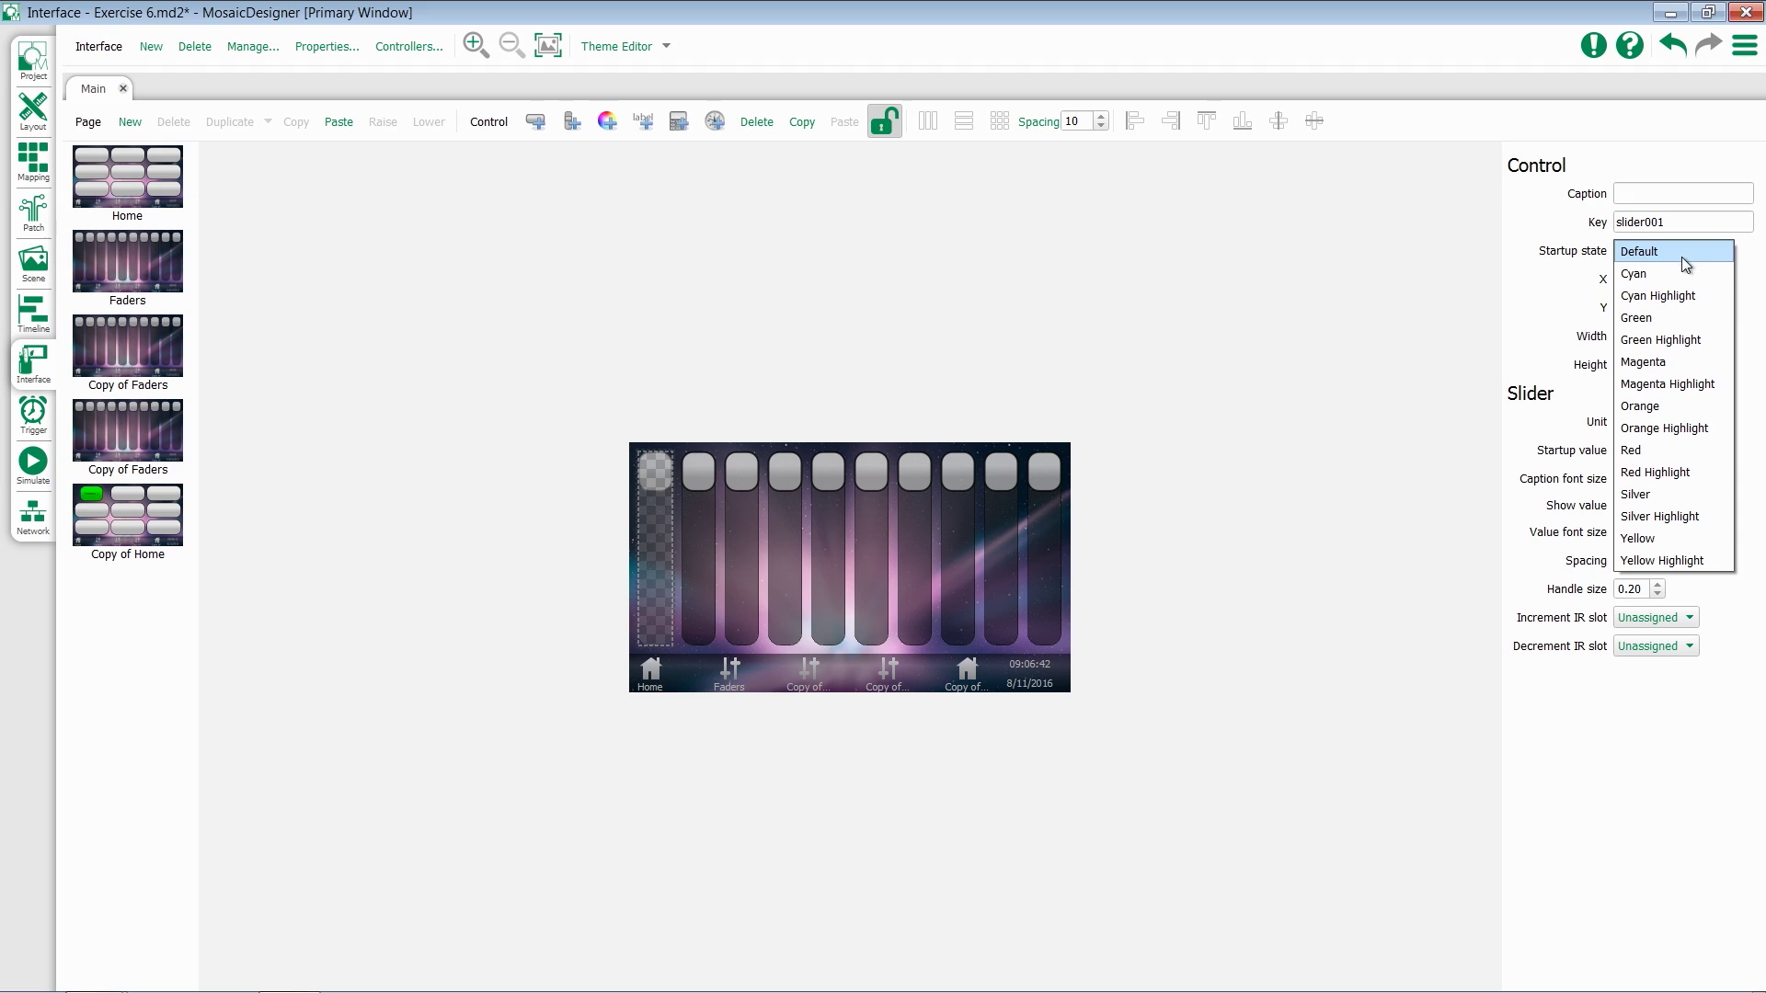
pyautogui.click(1672, 301)
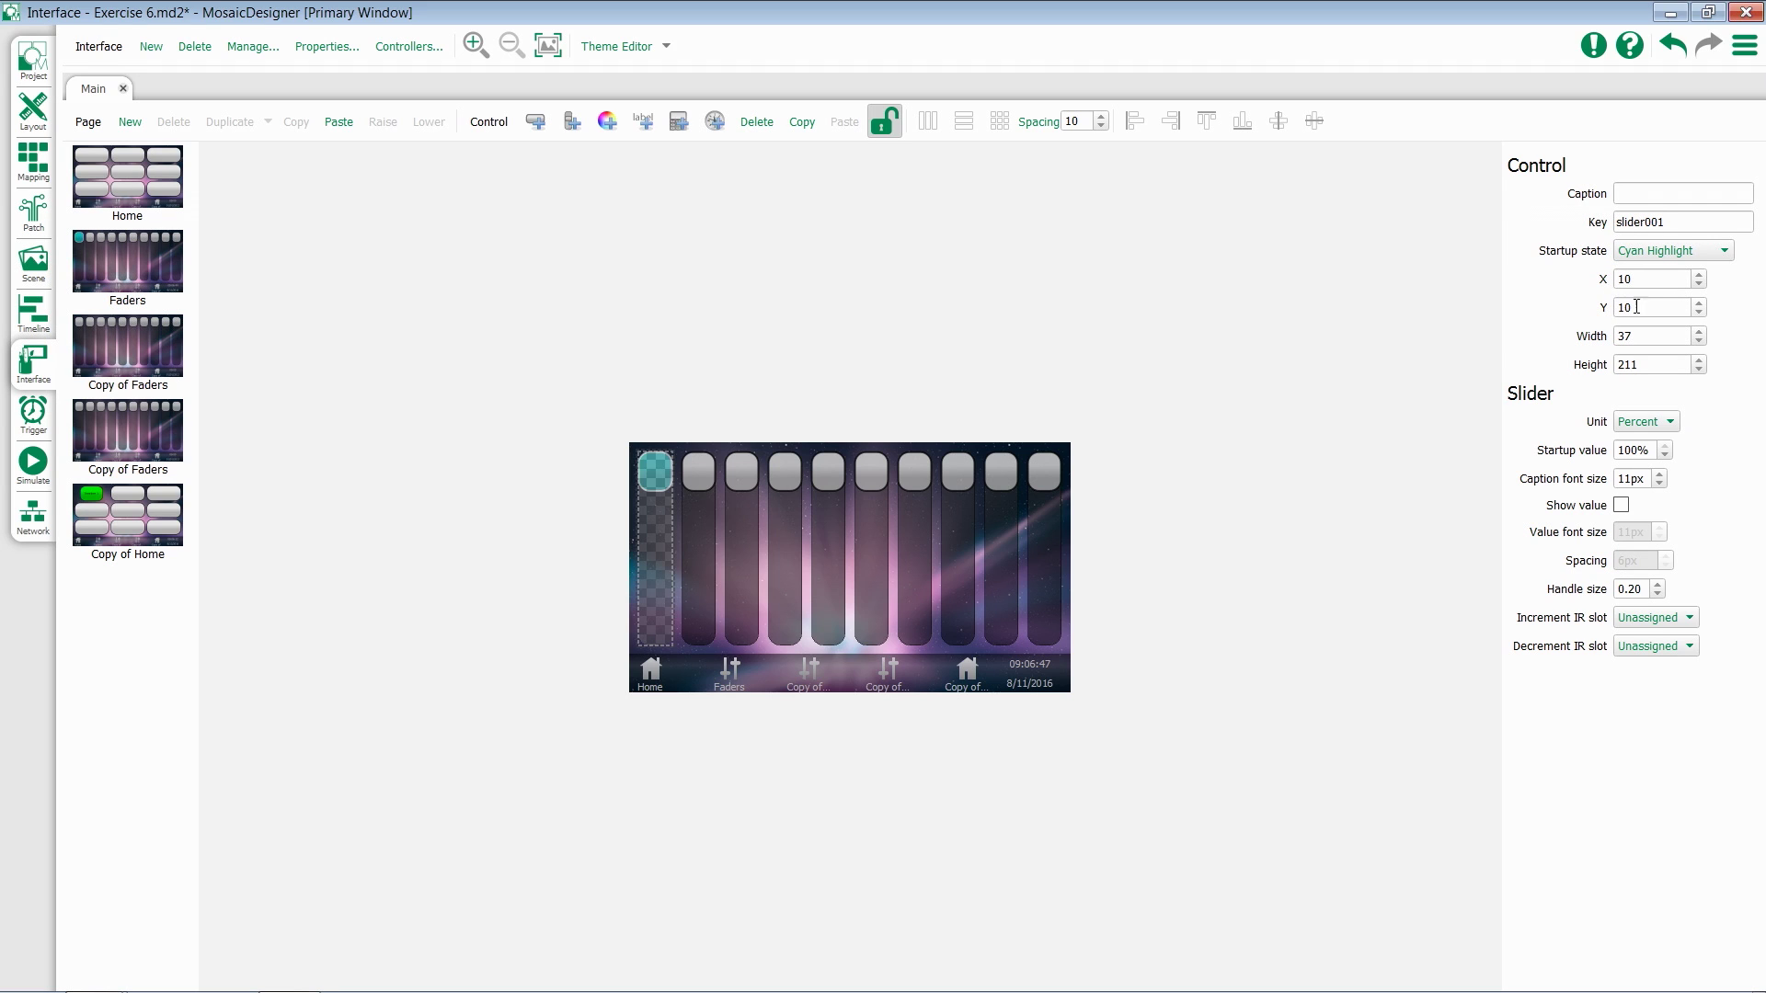
pyautogui.click(1663, 422)
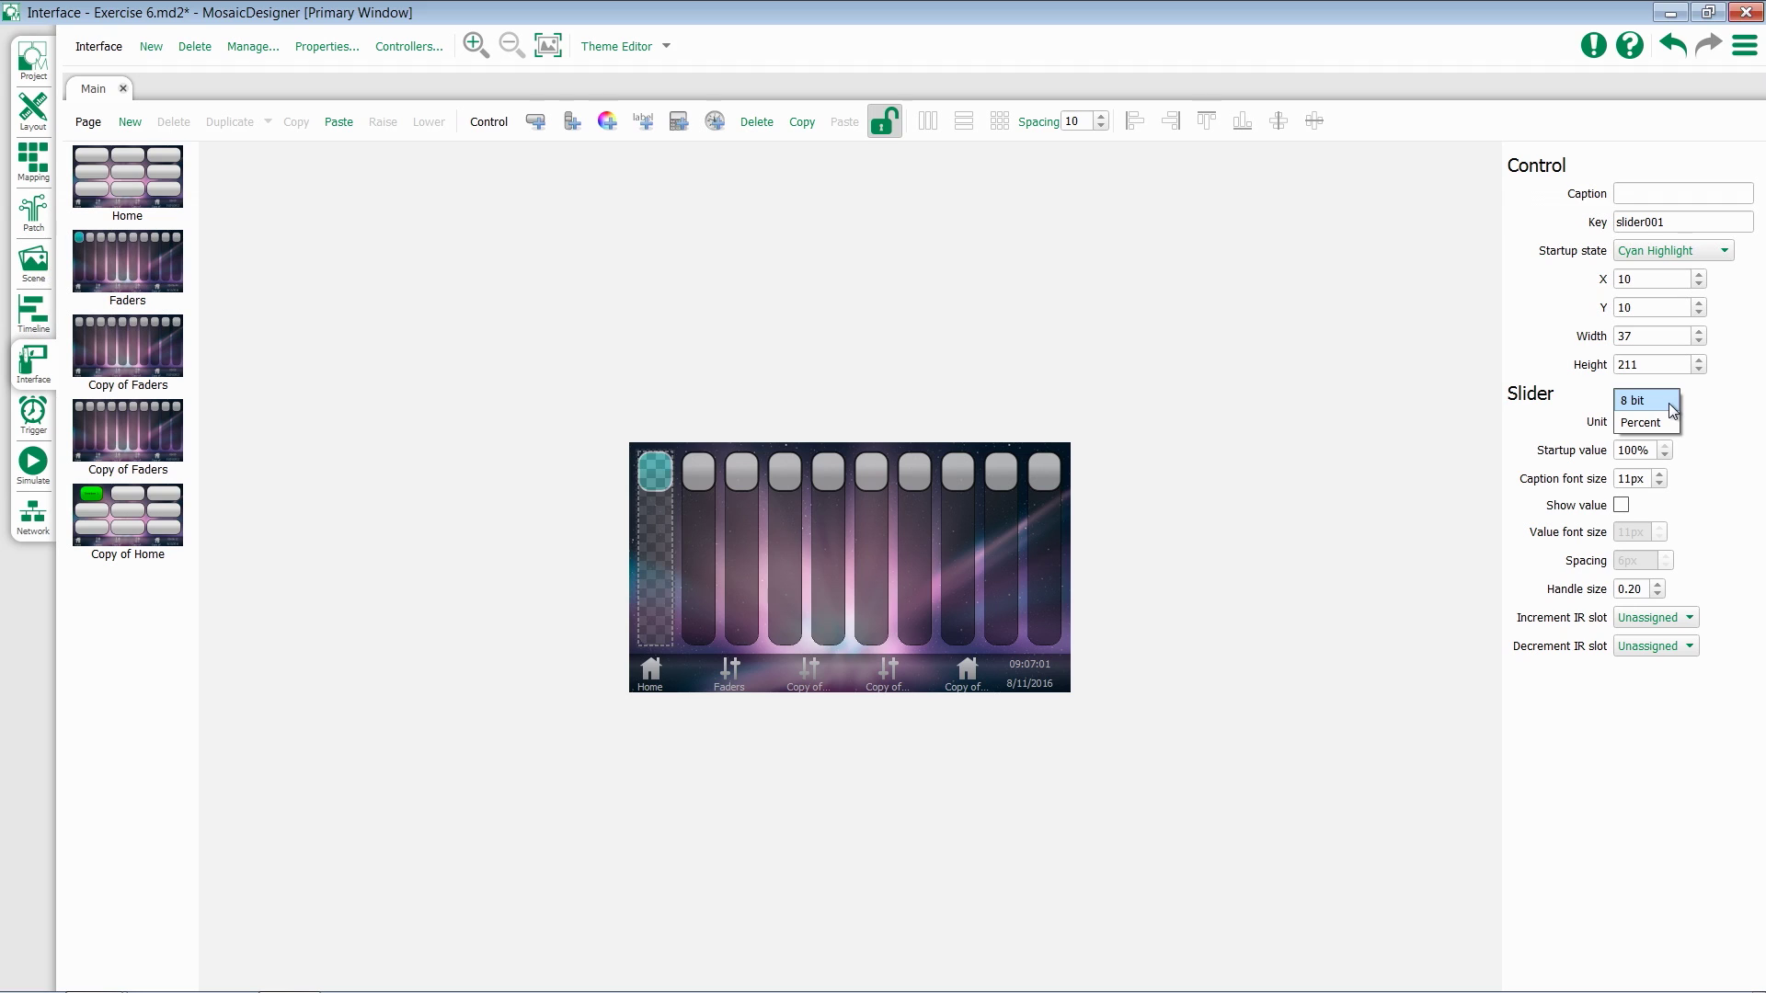
pyautogui.click(1664, 422)
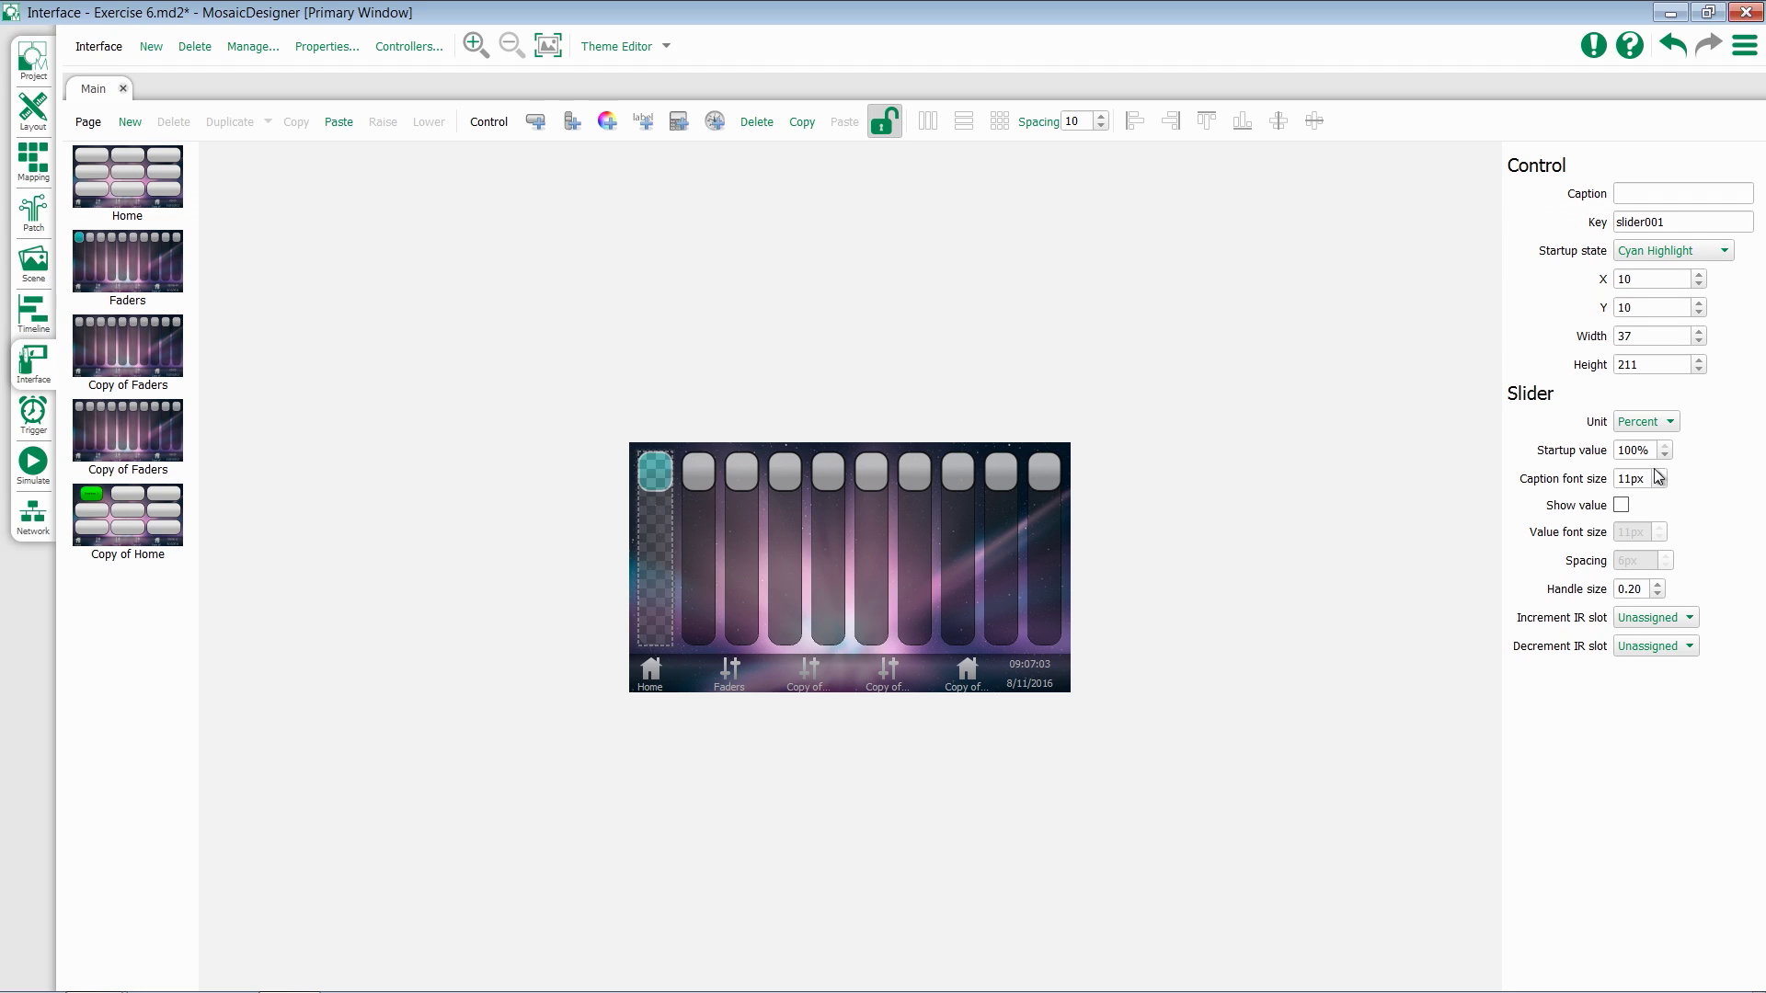
pyautogui.click(1621, 506)
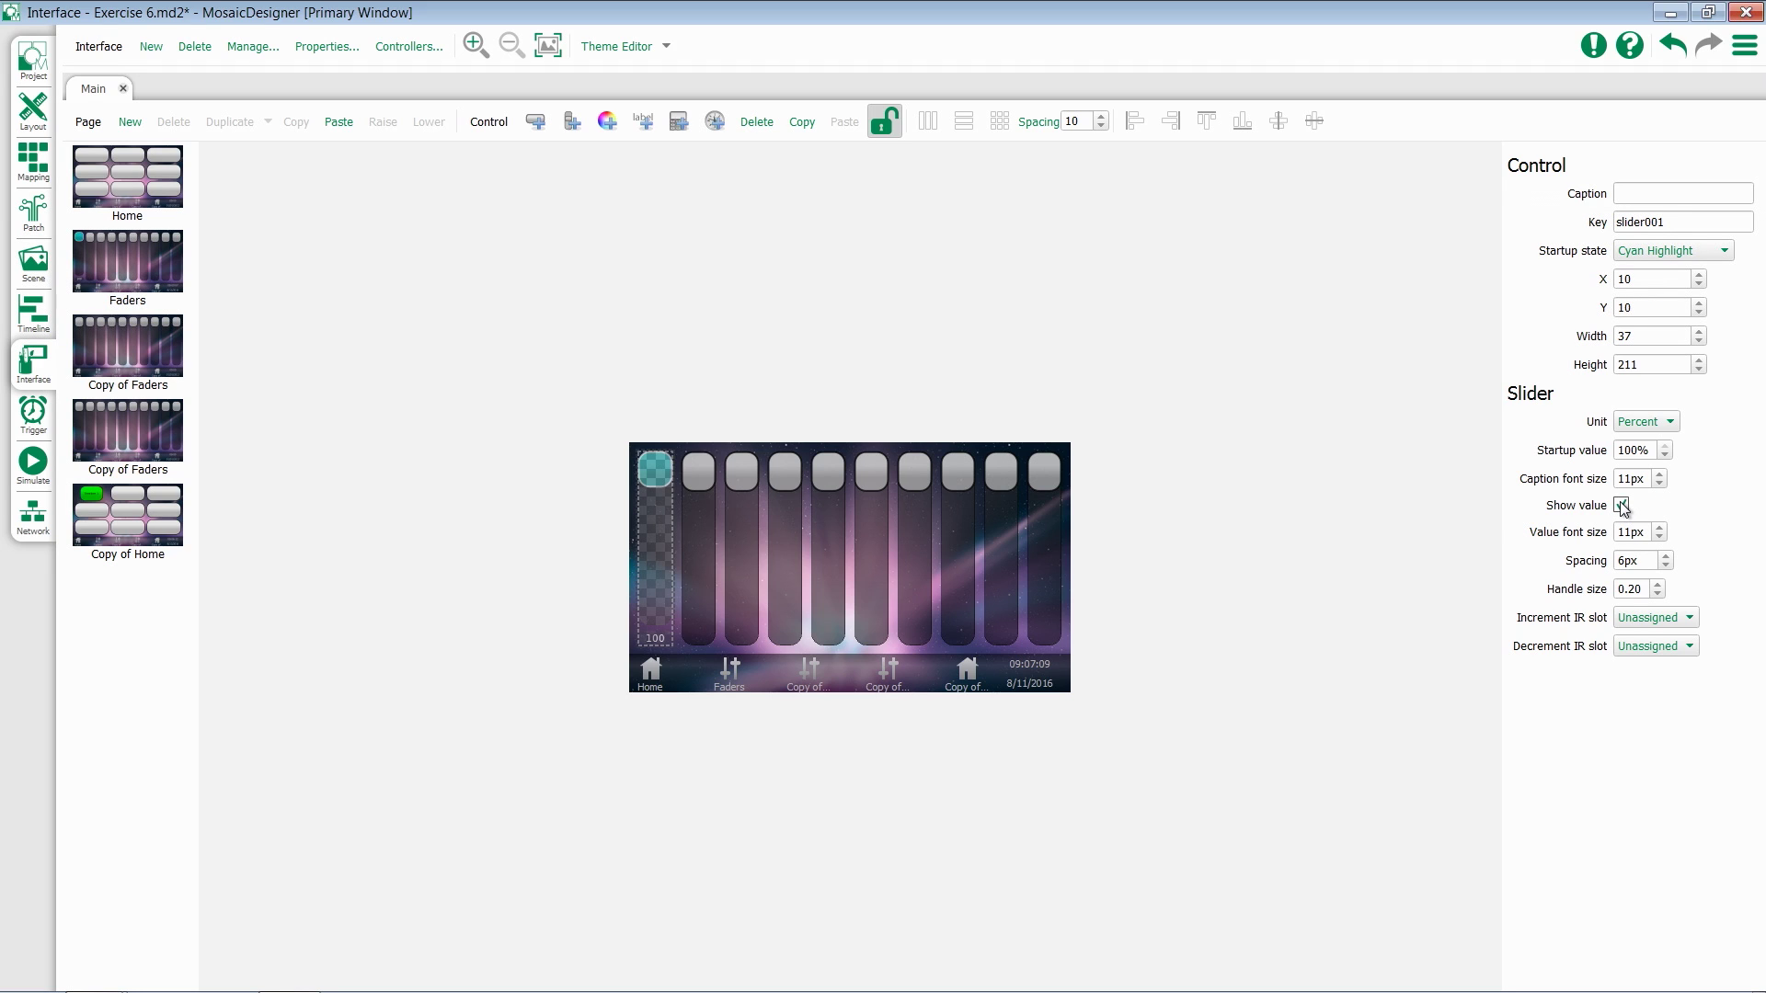
# Raise the fader's value spacing to 13px and handle size to 0.55, then select the four rightmost faders.
pyautogui.click(1665, 556)
pyautogui.click(1665, 556)
pyautogui.click(1666, 556)
pyautogui.click(1666, 556)
pyautogui.click(1665, 556)
pyautogui.click(1666, 556)
pyautogui.click(1666, 557)
pyautogui.click(1658, 585)
pyautogui.click(1658, 585)
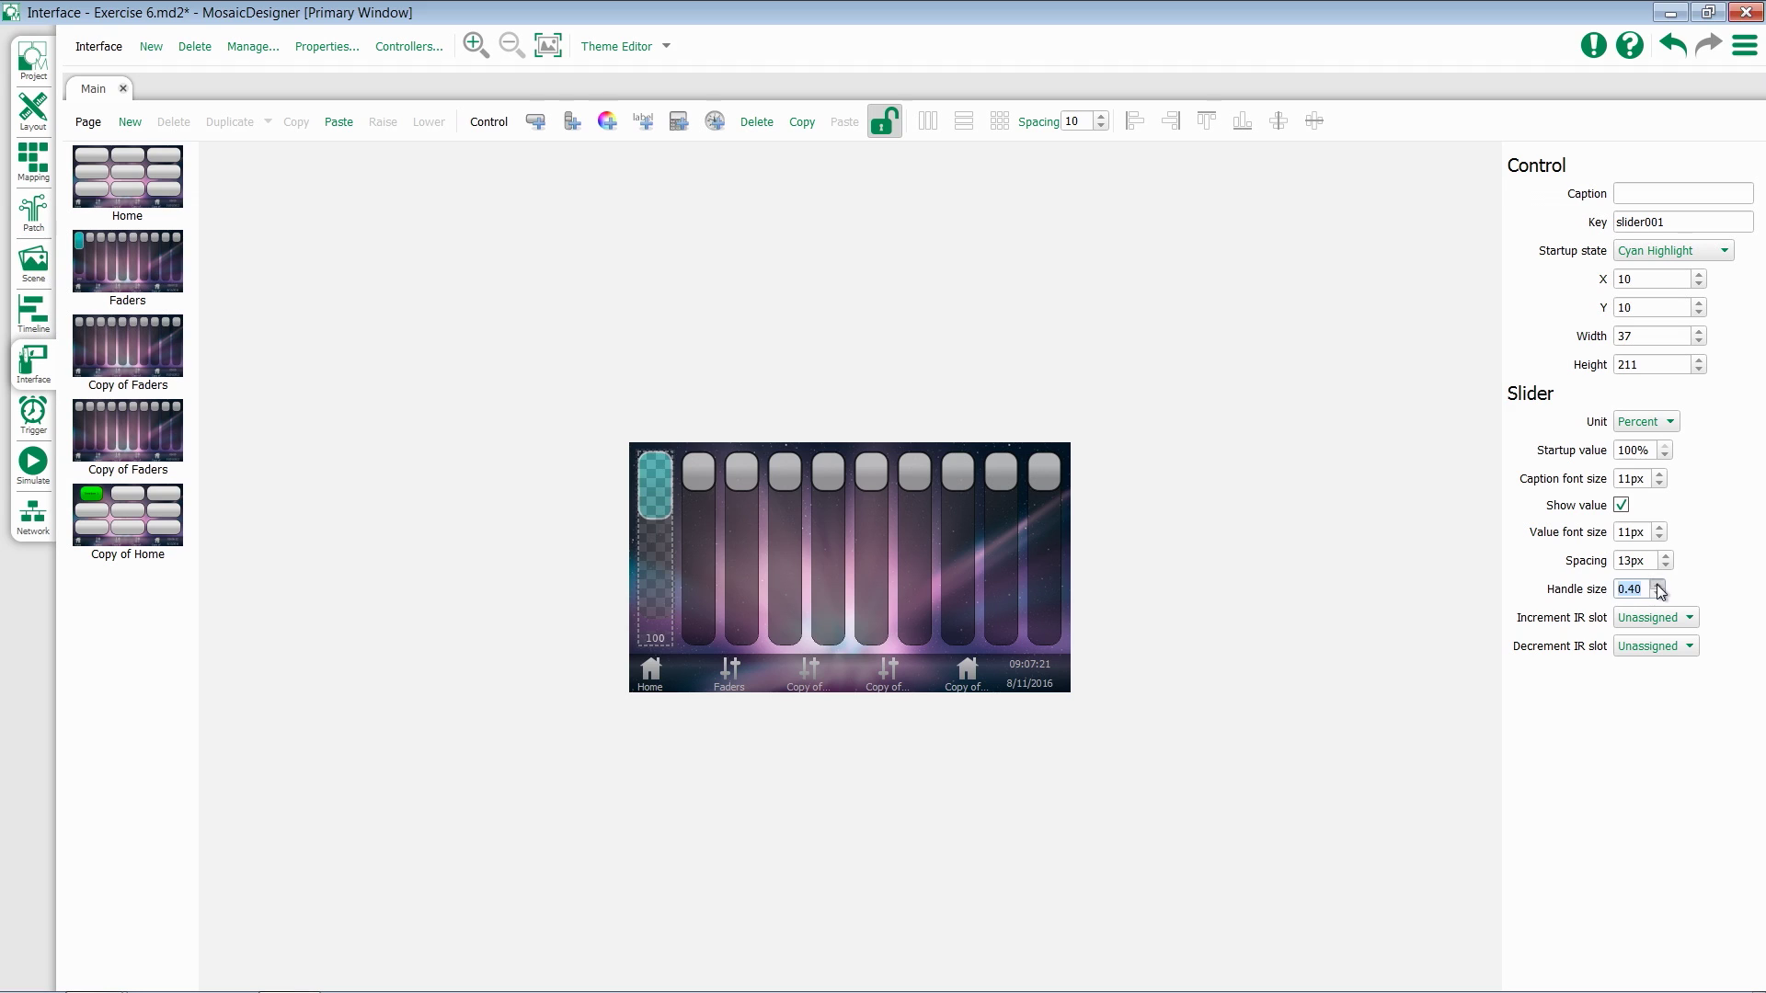
pyautogui.click(1658, 585)
pyautogui.click(1658, 584)
pyautogui.click(1658, 585)
pyautogui.moveTo(888, 445); pyautogui.dragTo(1120, 694)
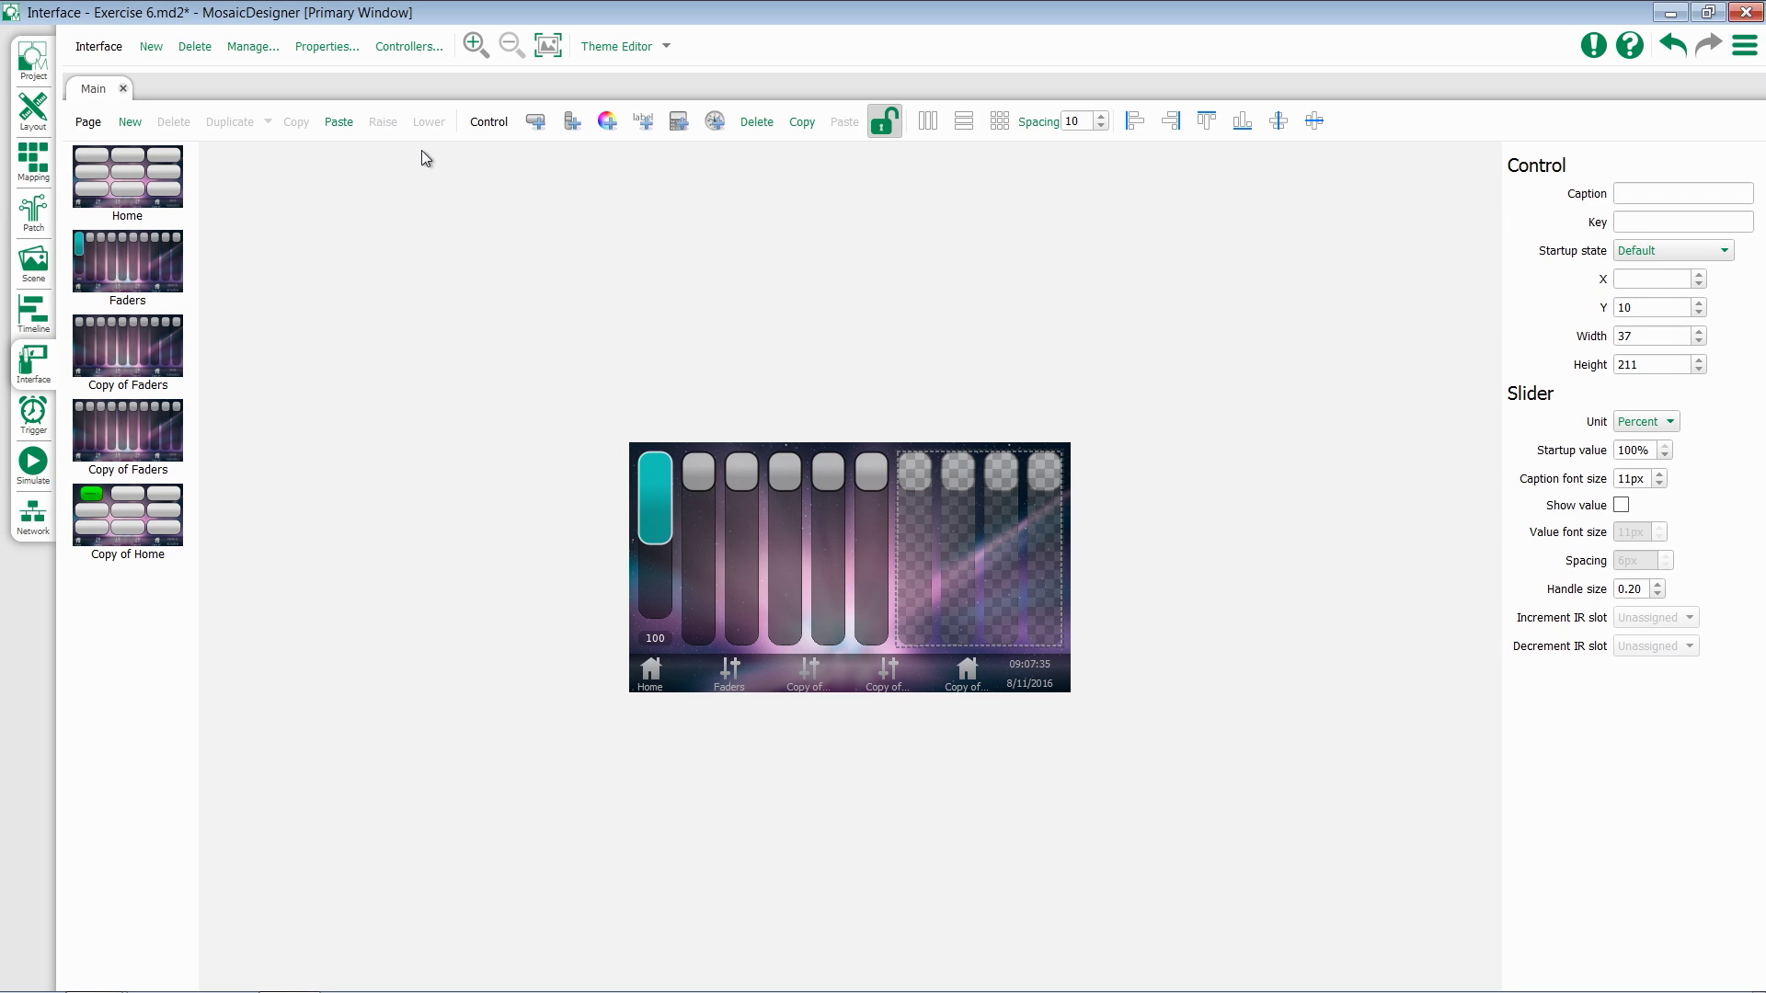
# Delete the four selected faders, then draw a wide button at top right and a thin fader below it.
pyautogui.click(754, 124)
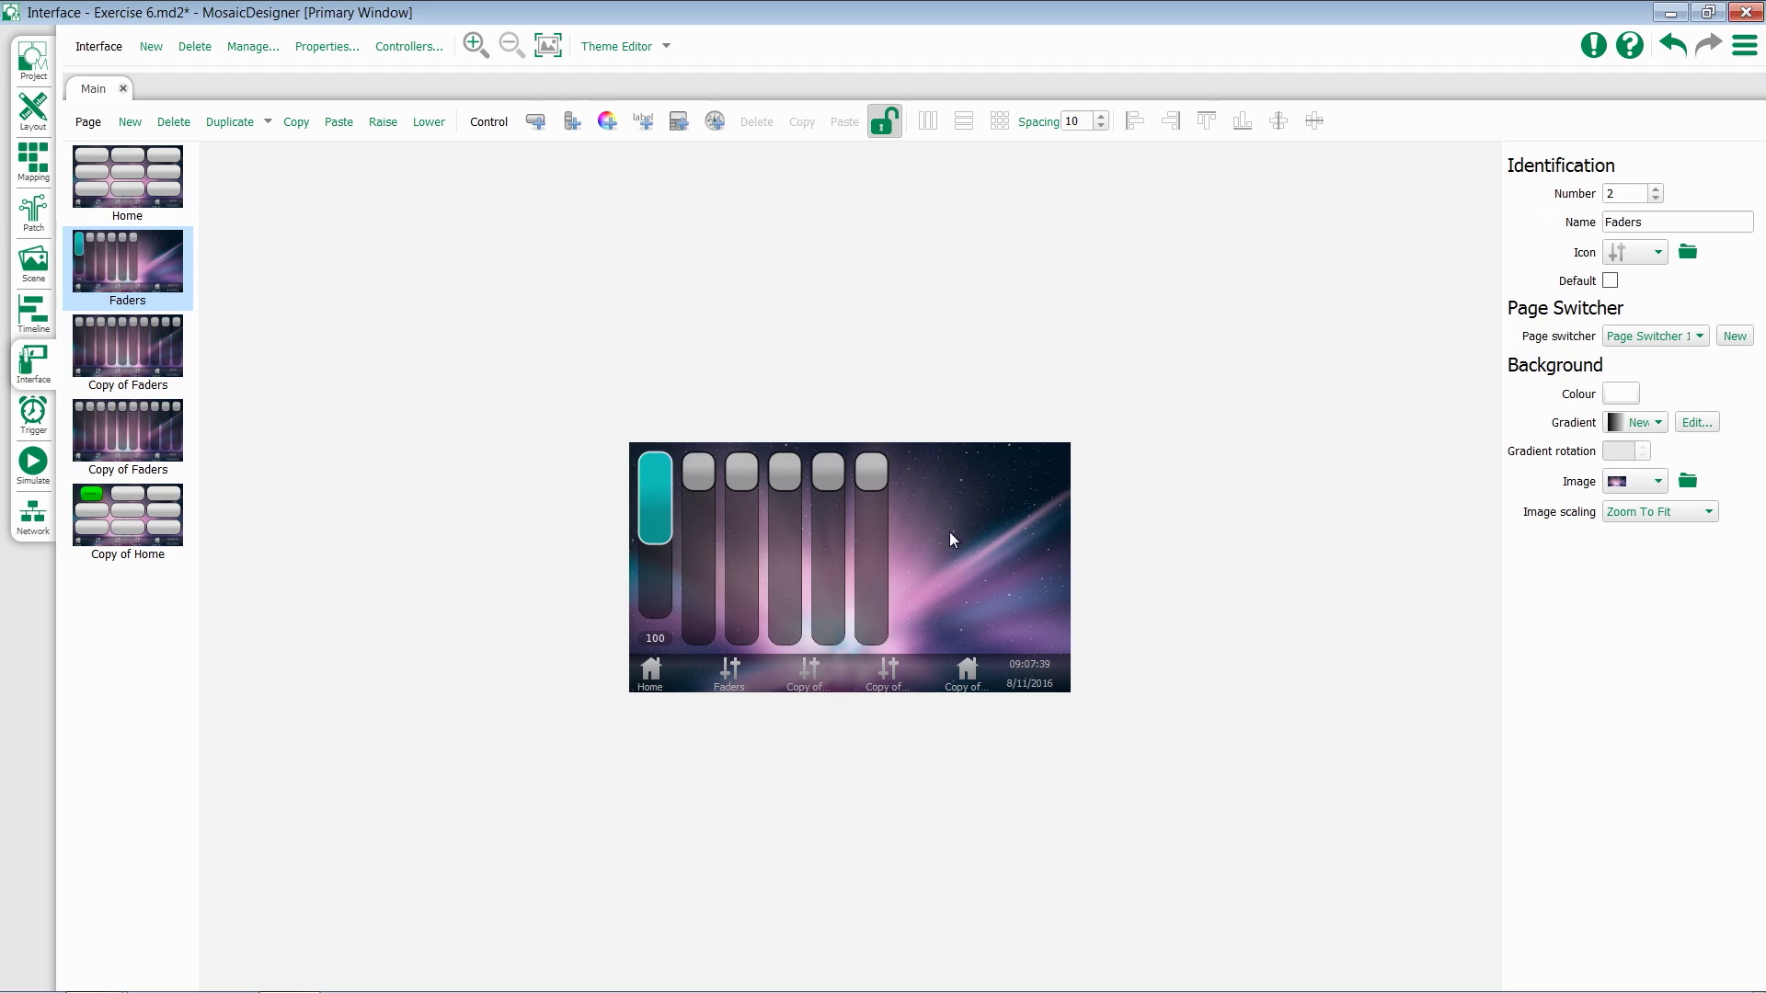
pyautogui.click(537, 124)
pyautogui.moveTo(904, 455); pyautogui.dragTo(1059, 485)
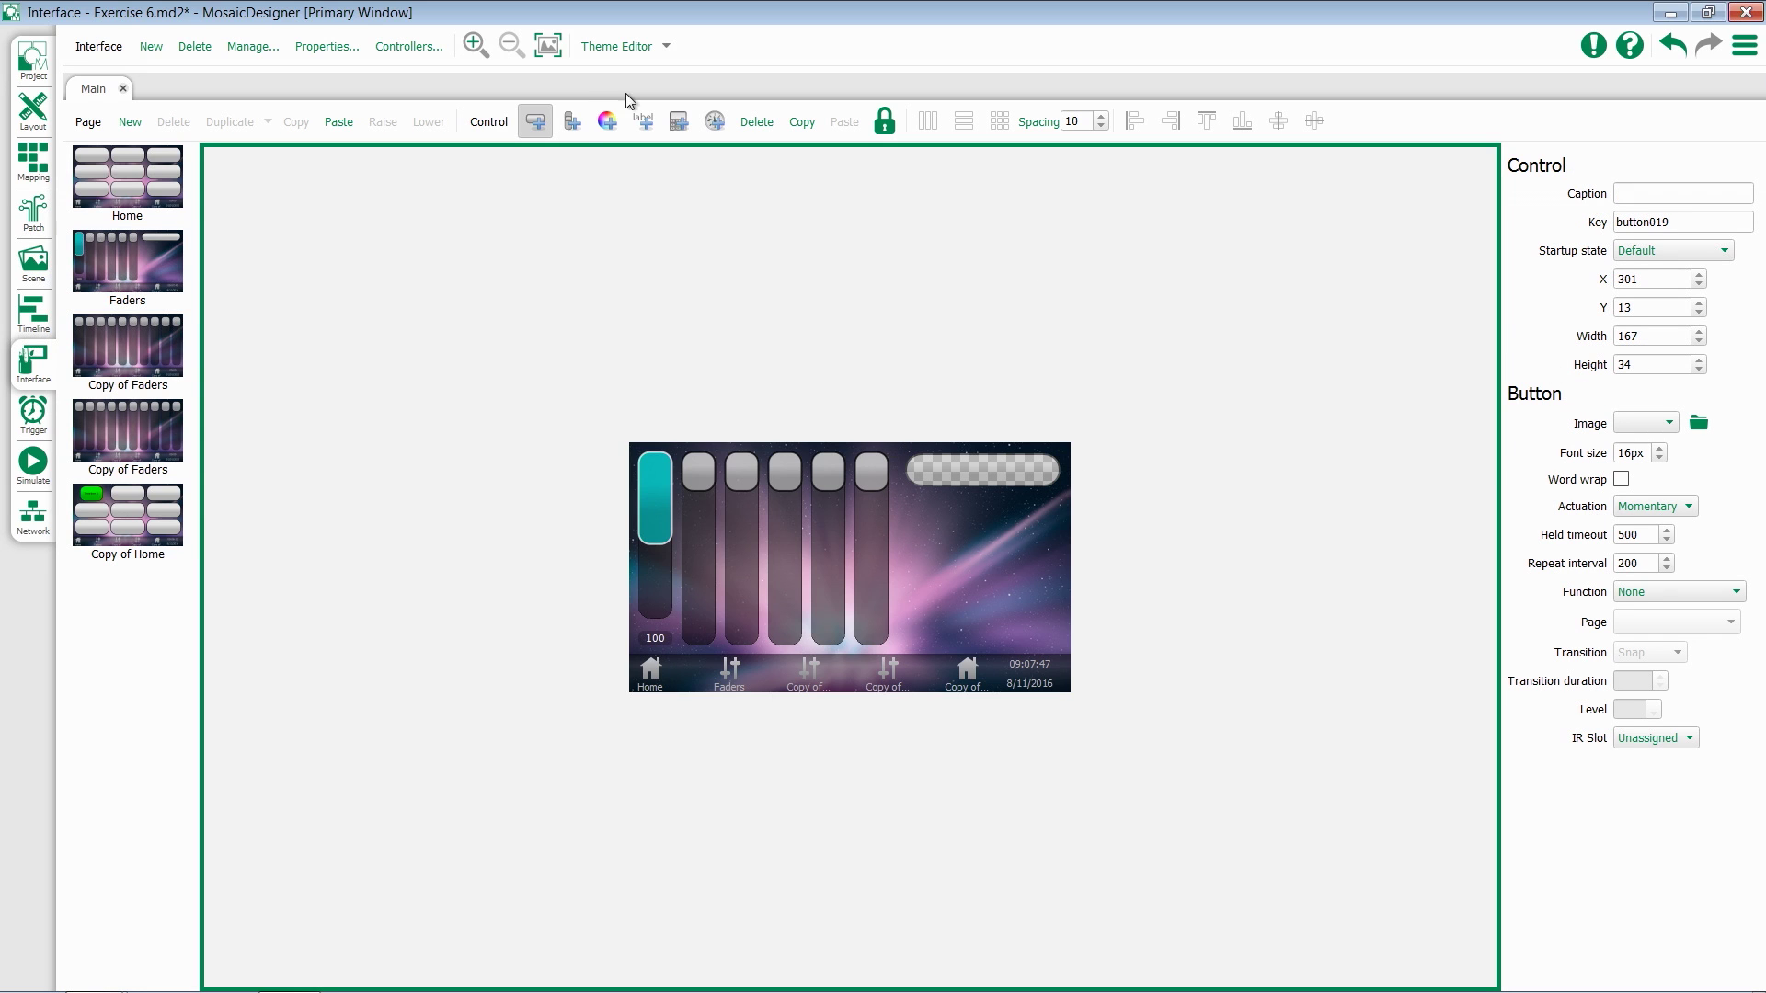
pyautogui.click(570, 120)
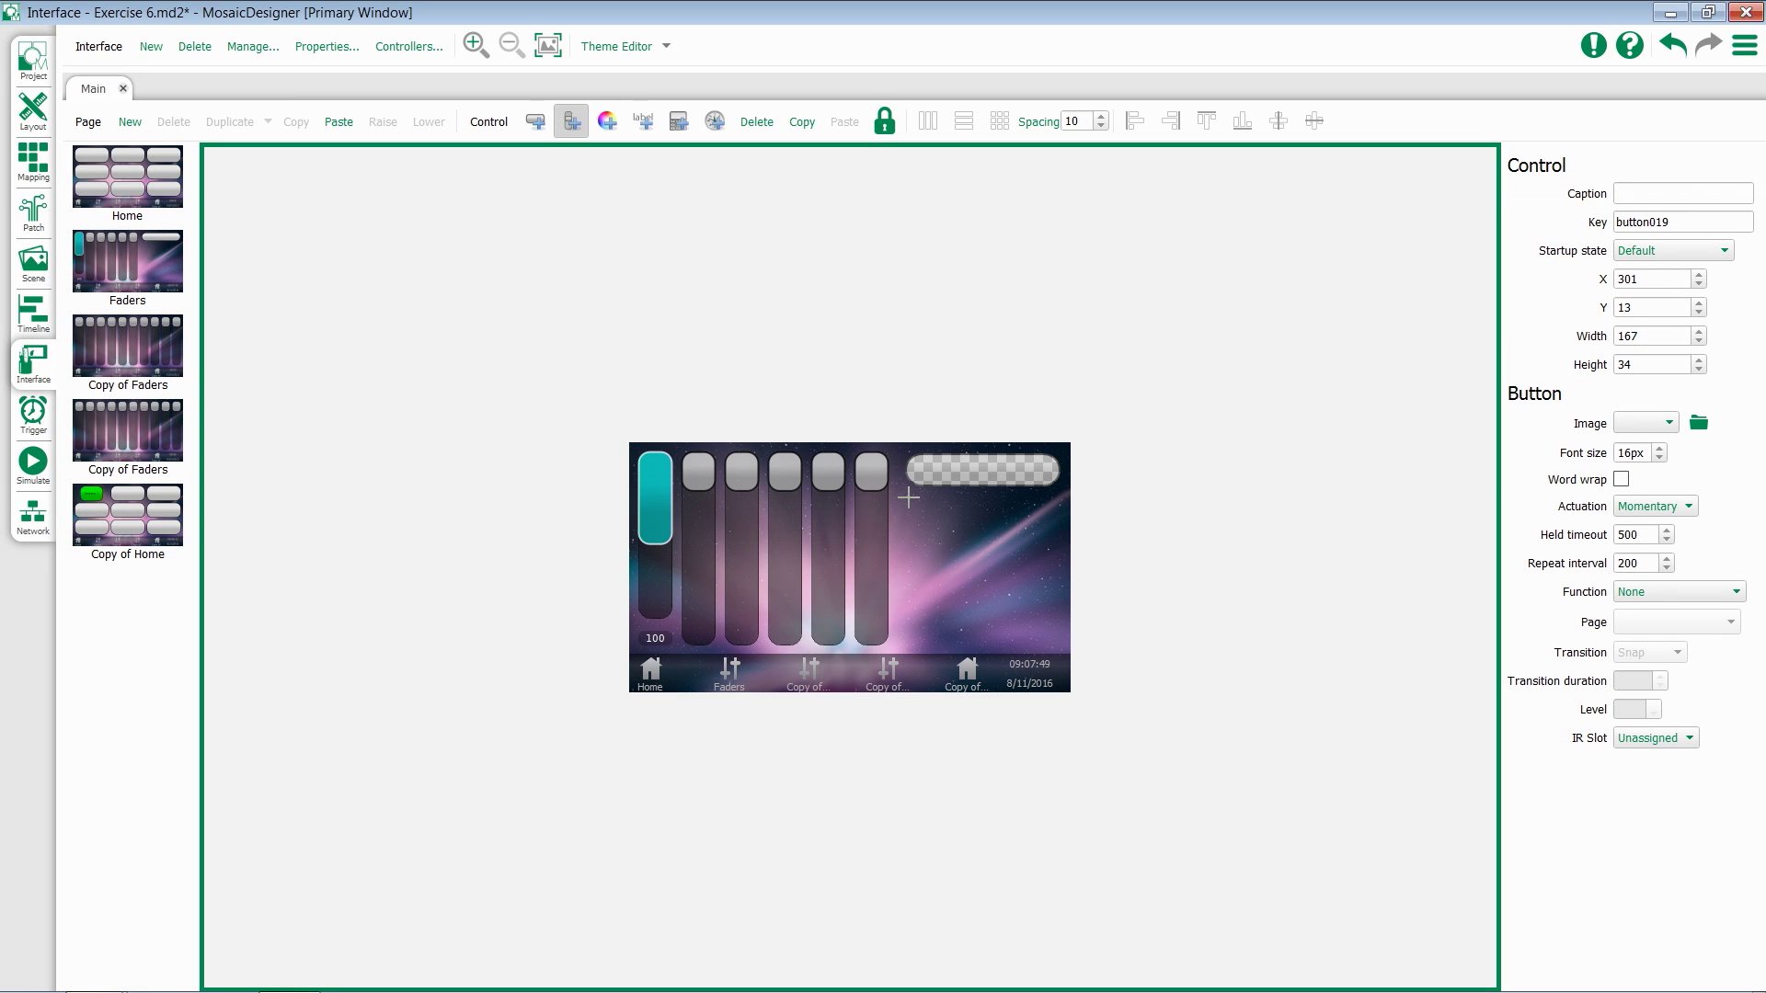
pyautogui.moveTo(908, 496); pyautogui.dragTo(933, 646)
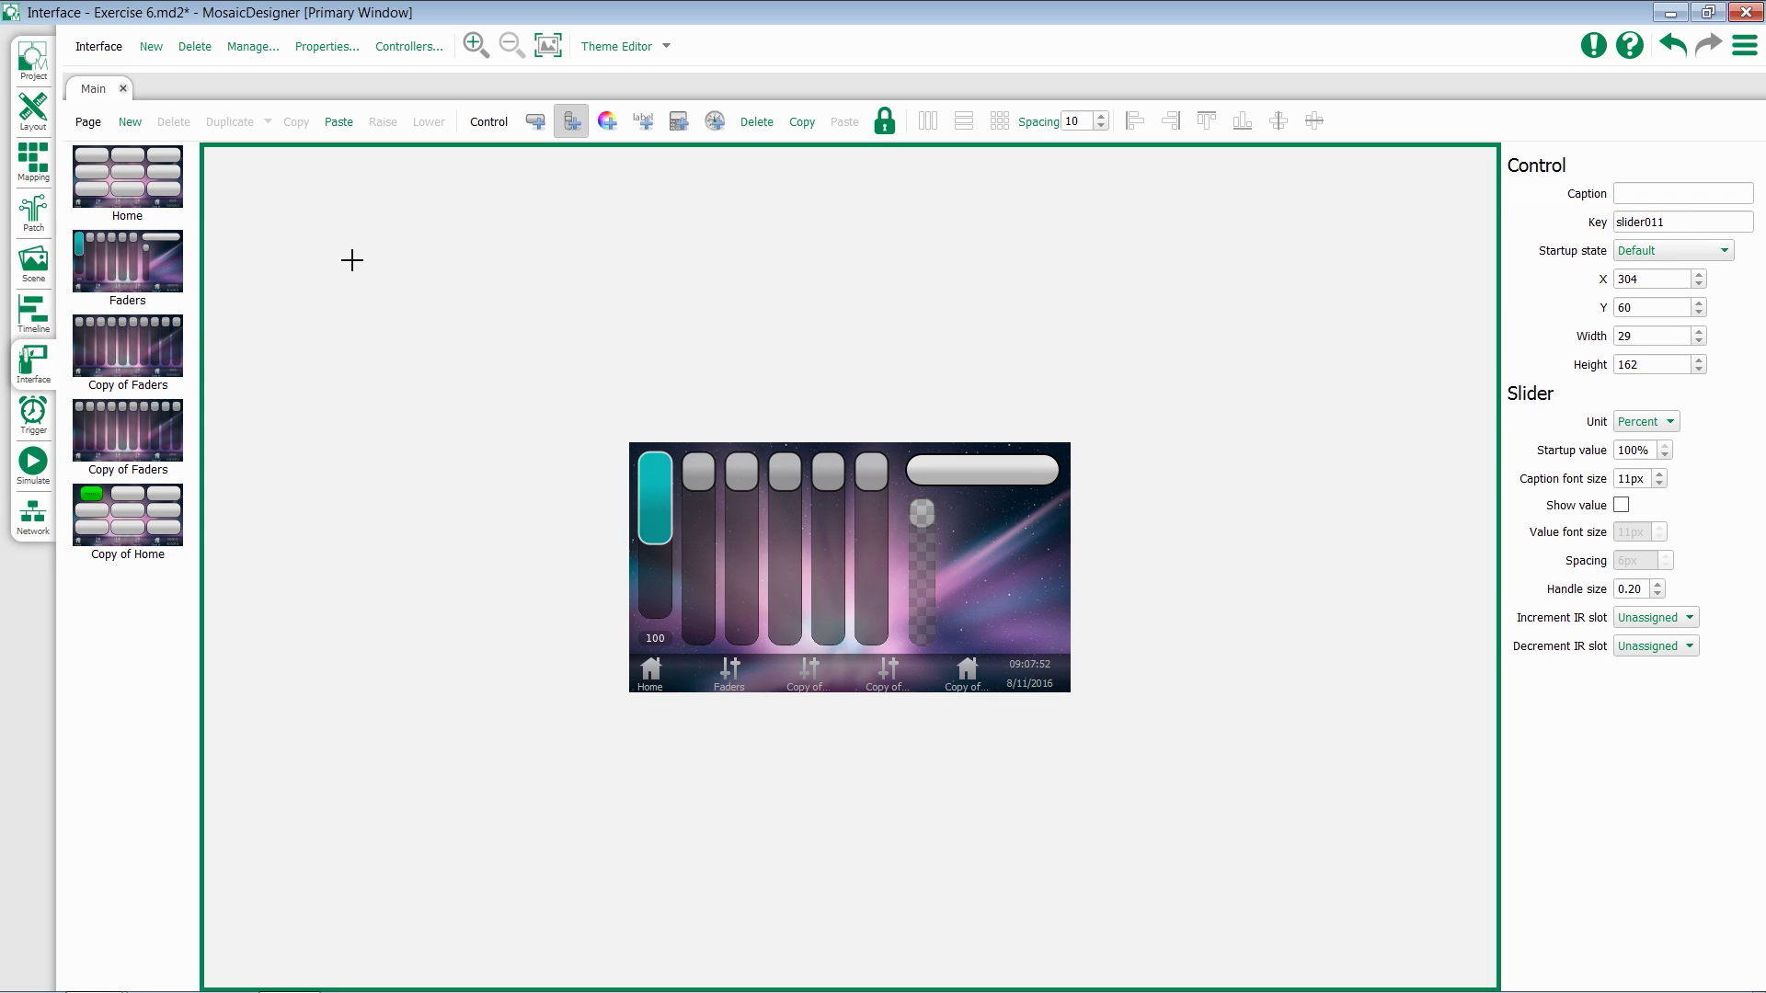
pyautogui.click(129, 121)
# Create a blank page named 'Temp' with an icon and the theme background, added to the page switcher.
pyautogui.write('Temp')
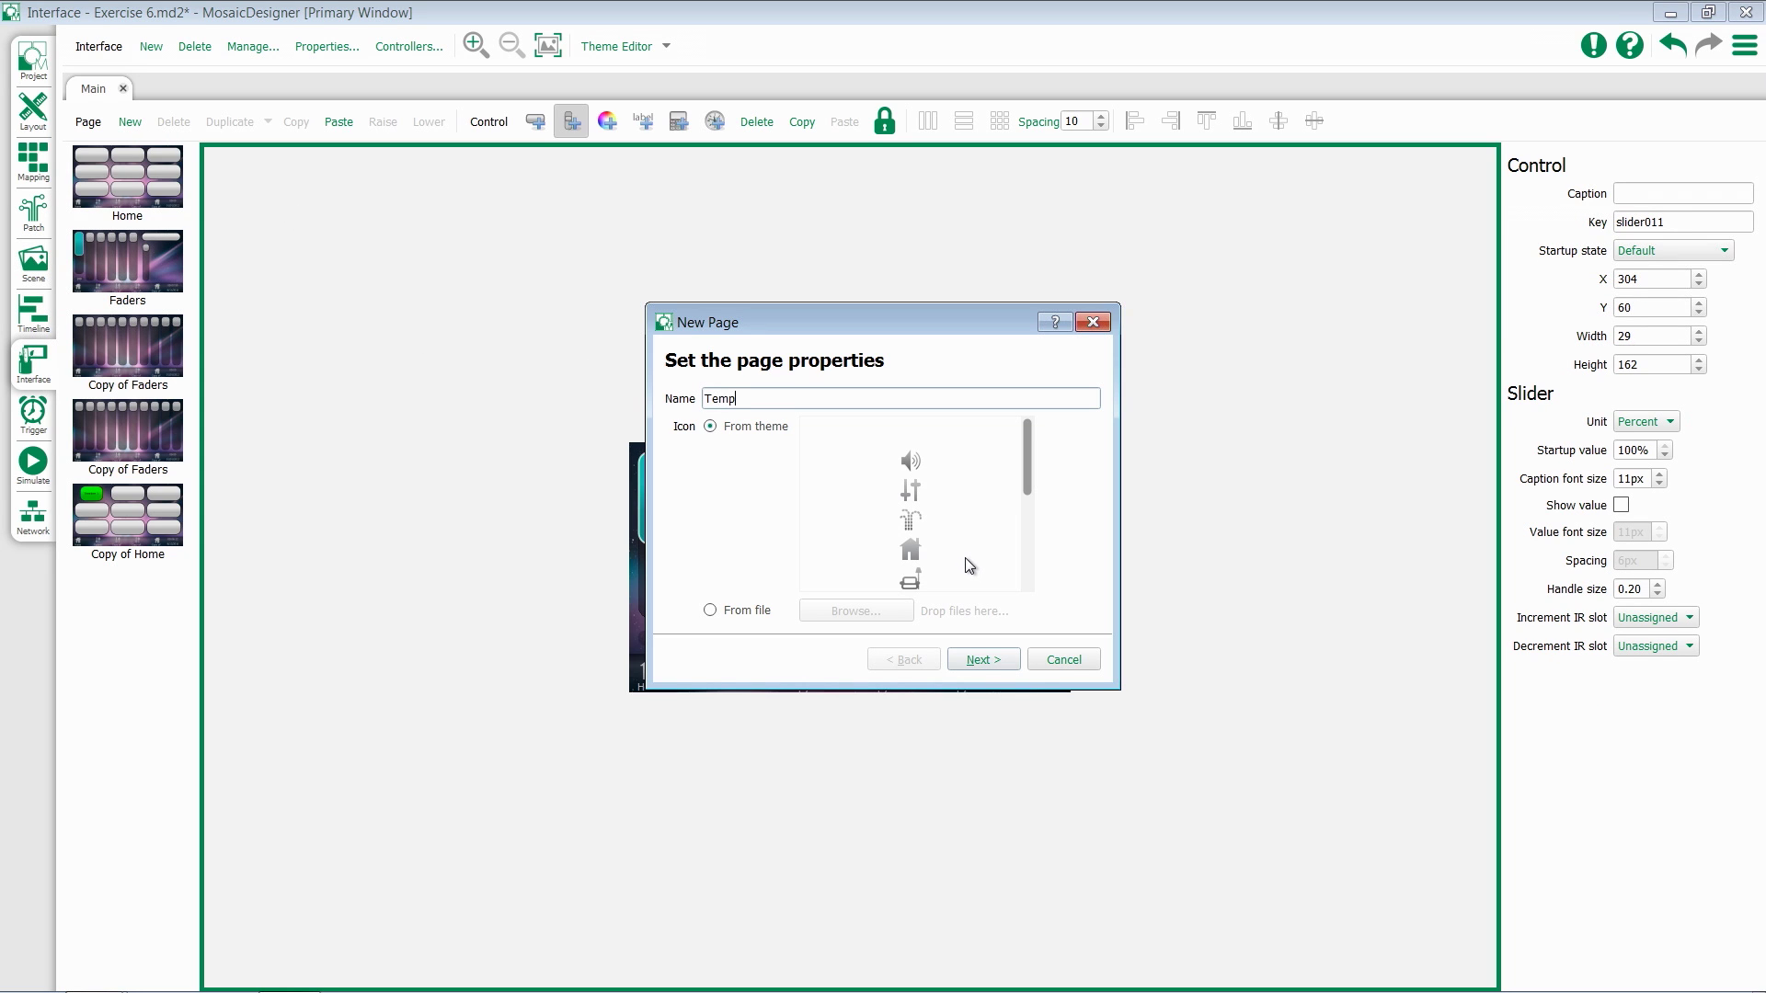
pyautogui.click(917, 572)
pyautogui.click(982, 659)
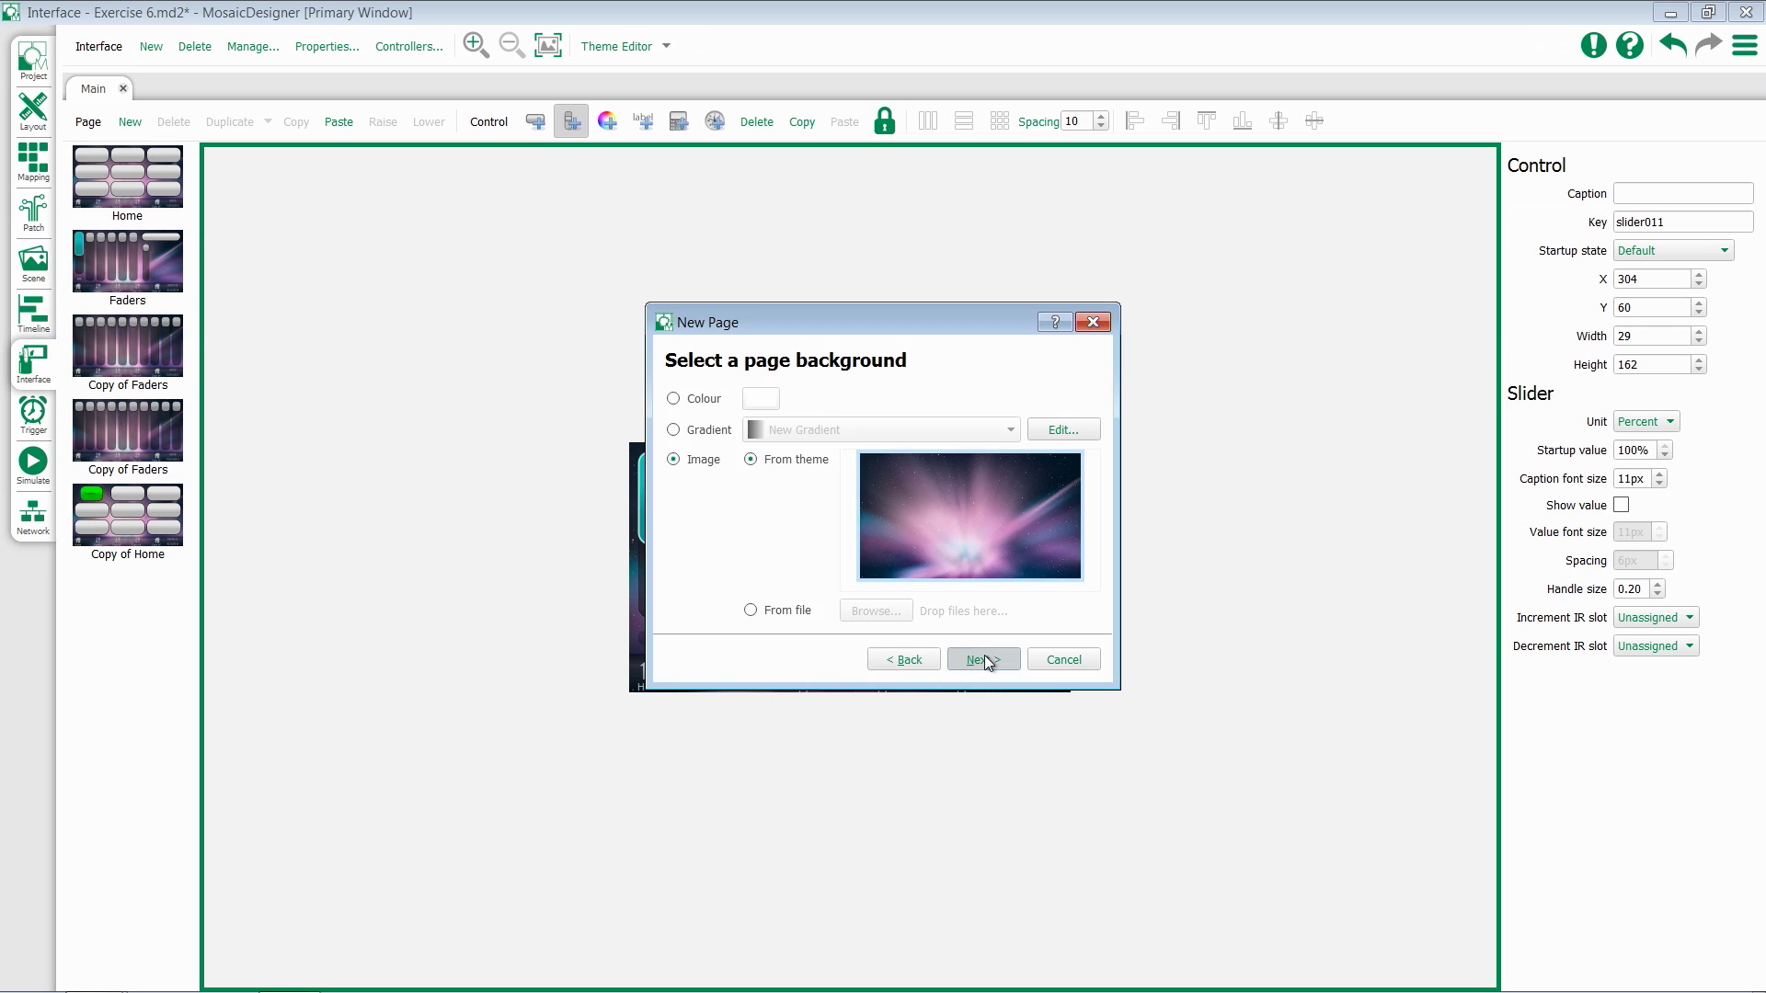
pyautogui.click(982, 660)
pyautogui.click(741, 430)
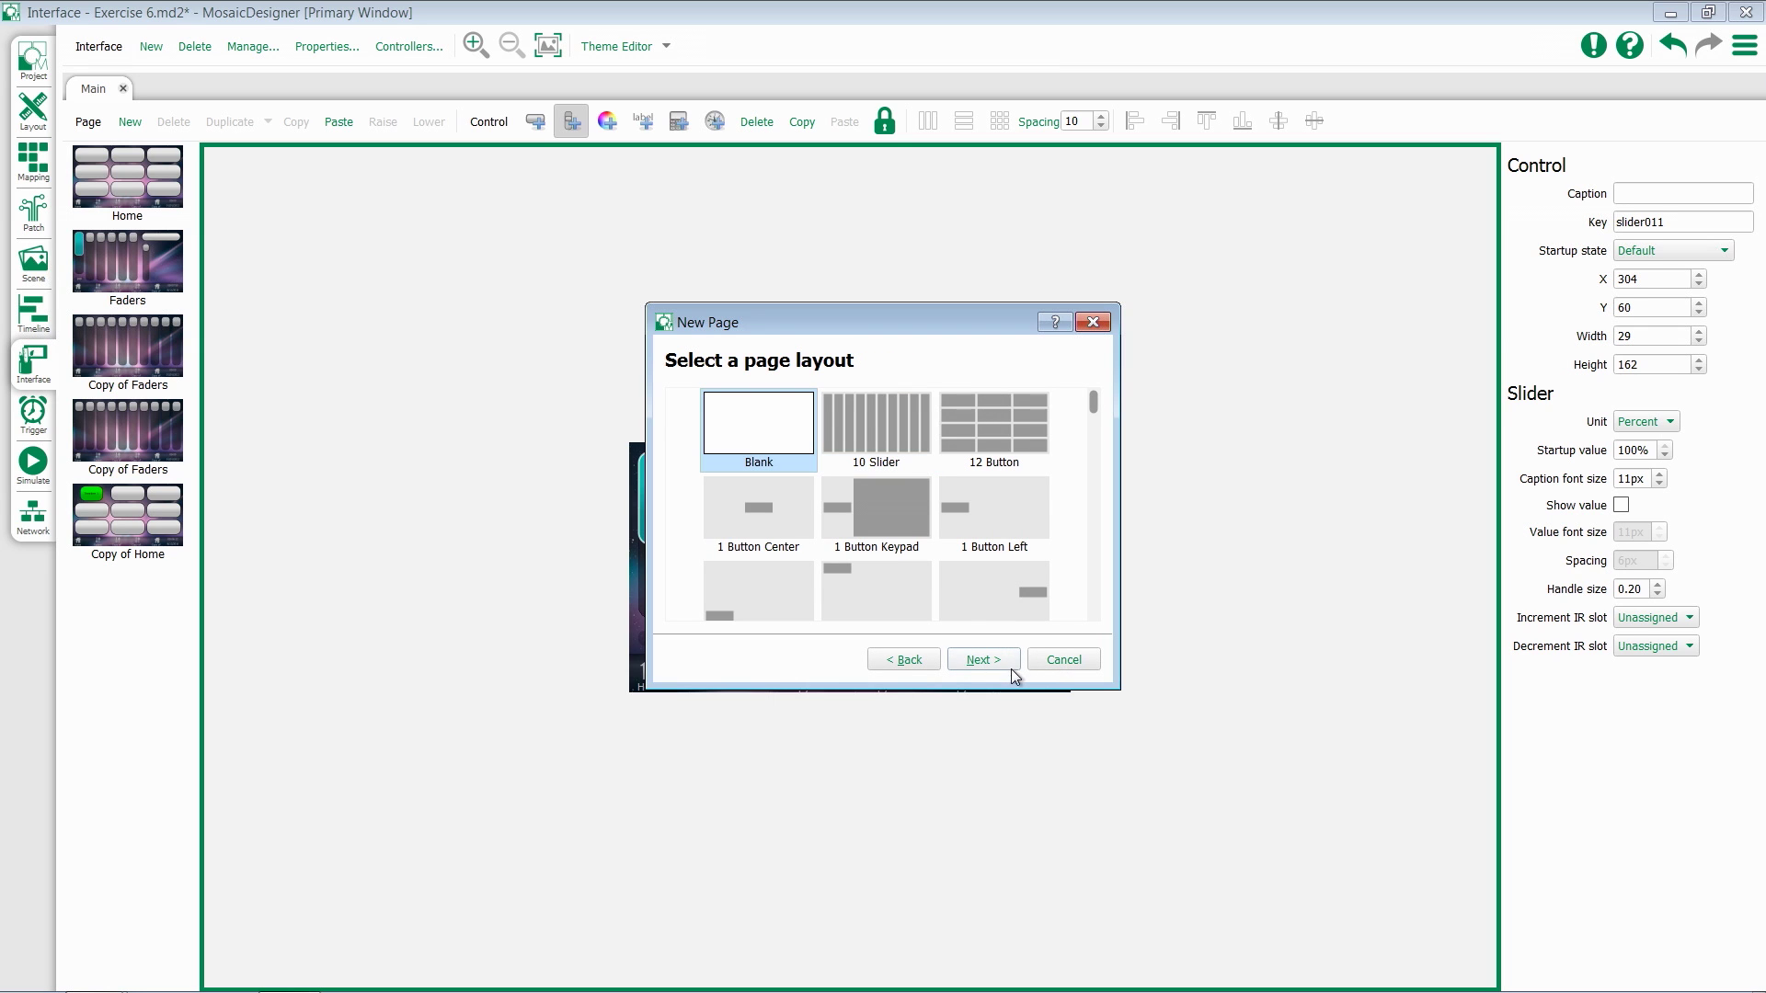
pyautogui.click(984, 661)
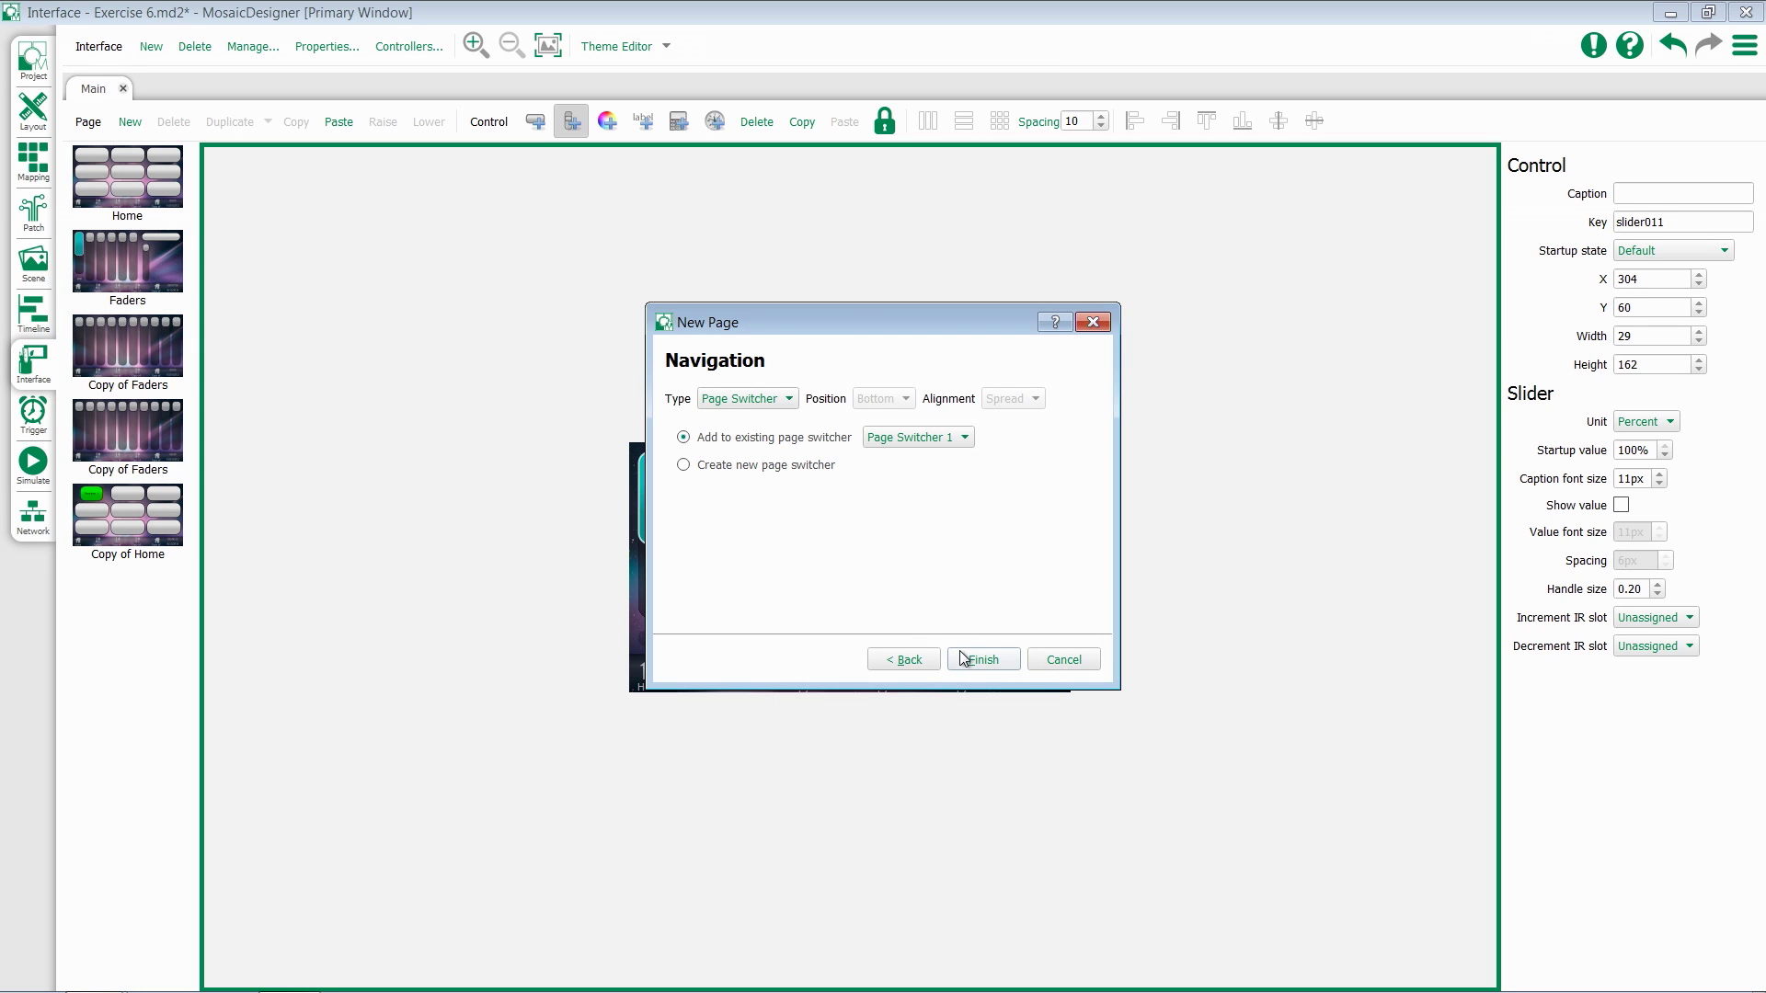
pyautogui.click(980, 660)
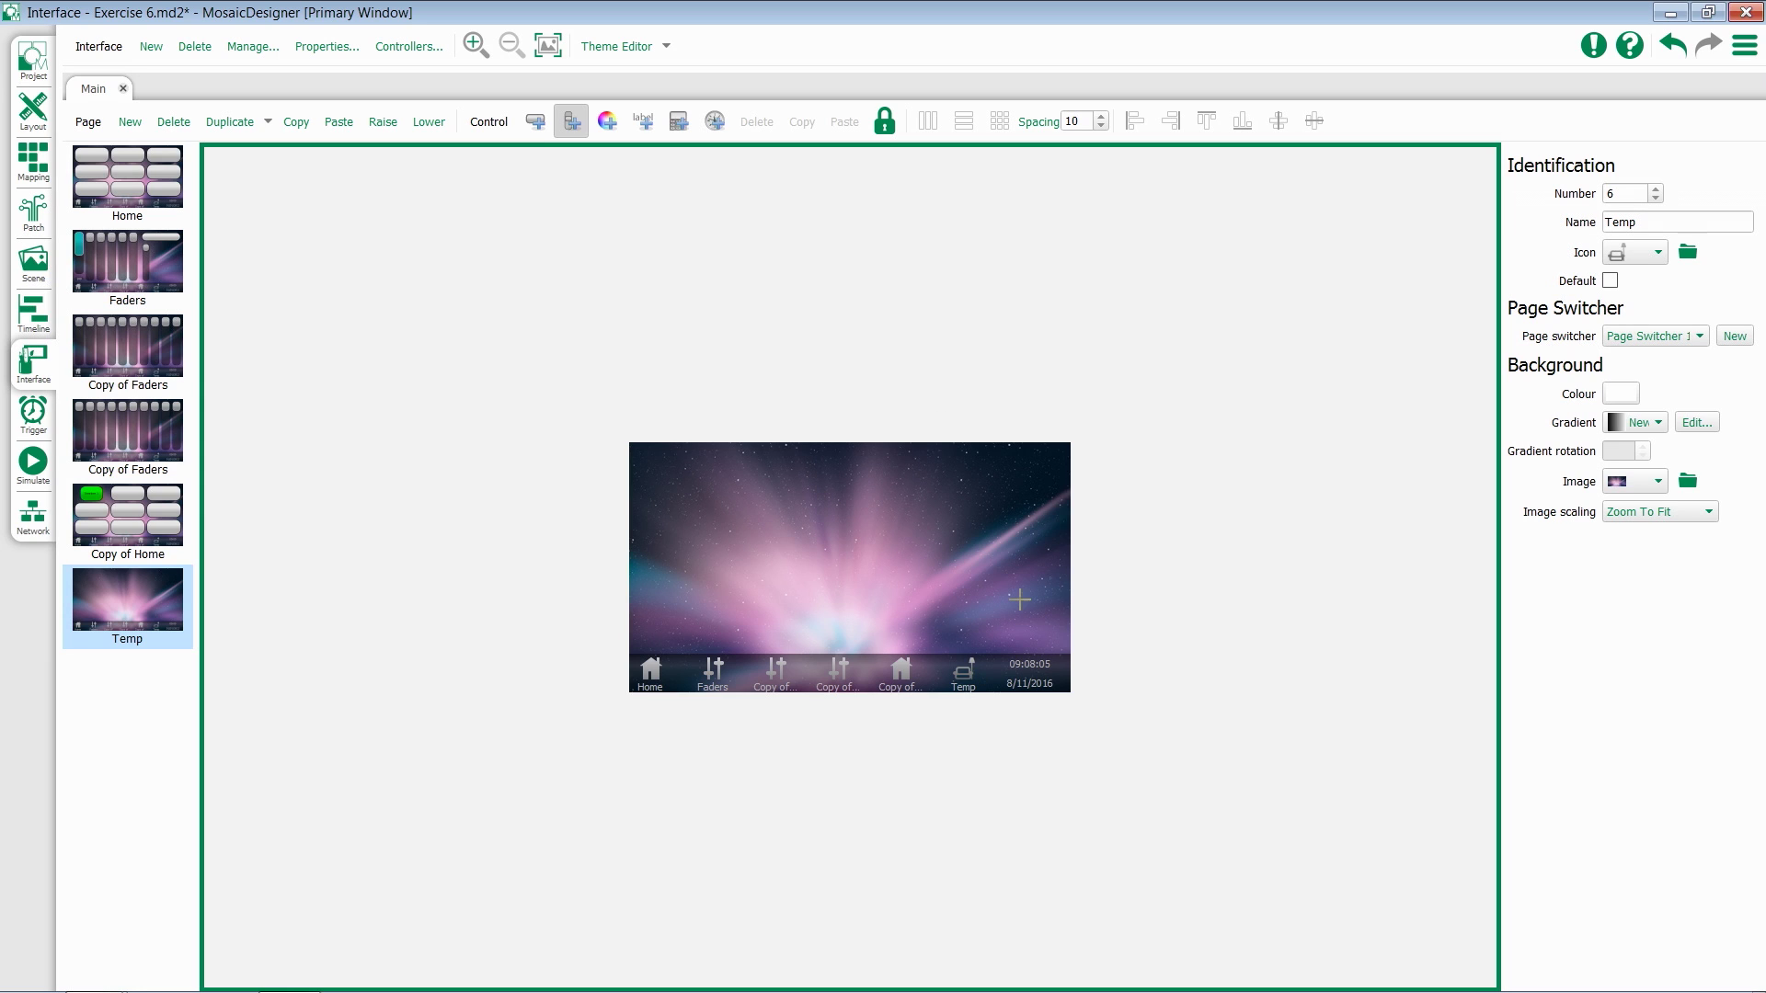
# Draw faders at the Temp page's top-left and three buttons on the right, then select the buttons.
pyautogui.moveTo(661, 466); pyautogui.dragTo(691, 634)
pyautogui.click(566, 127)
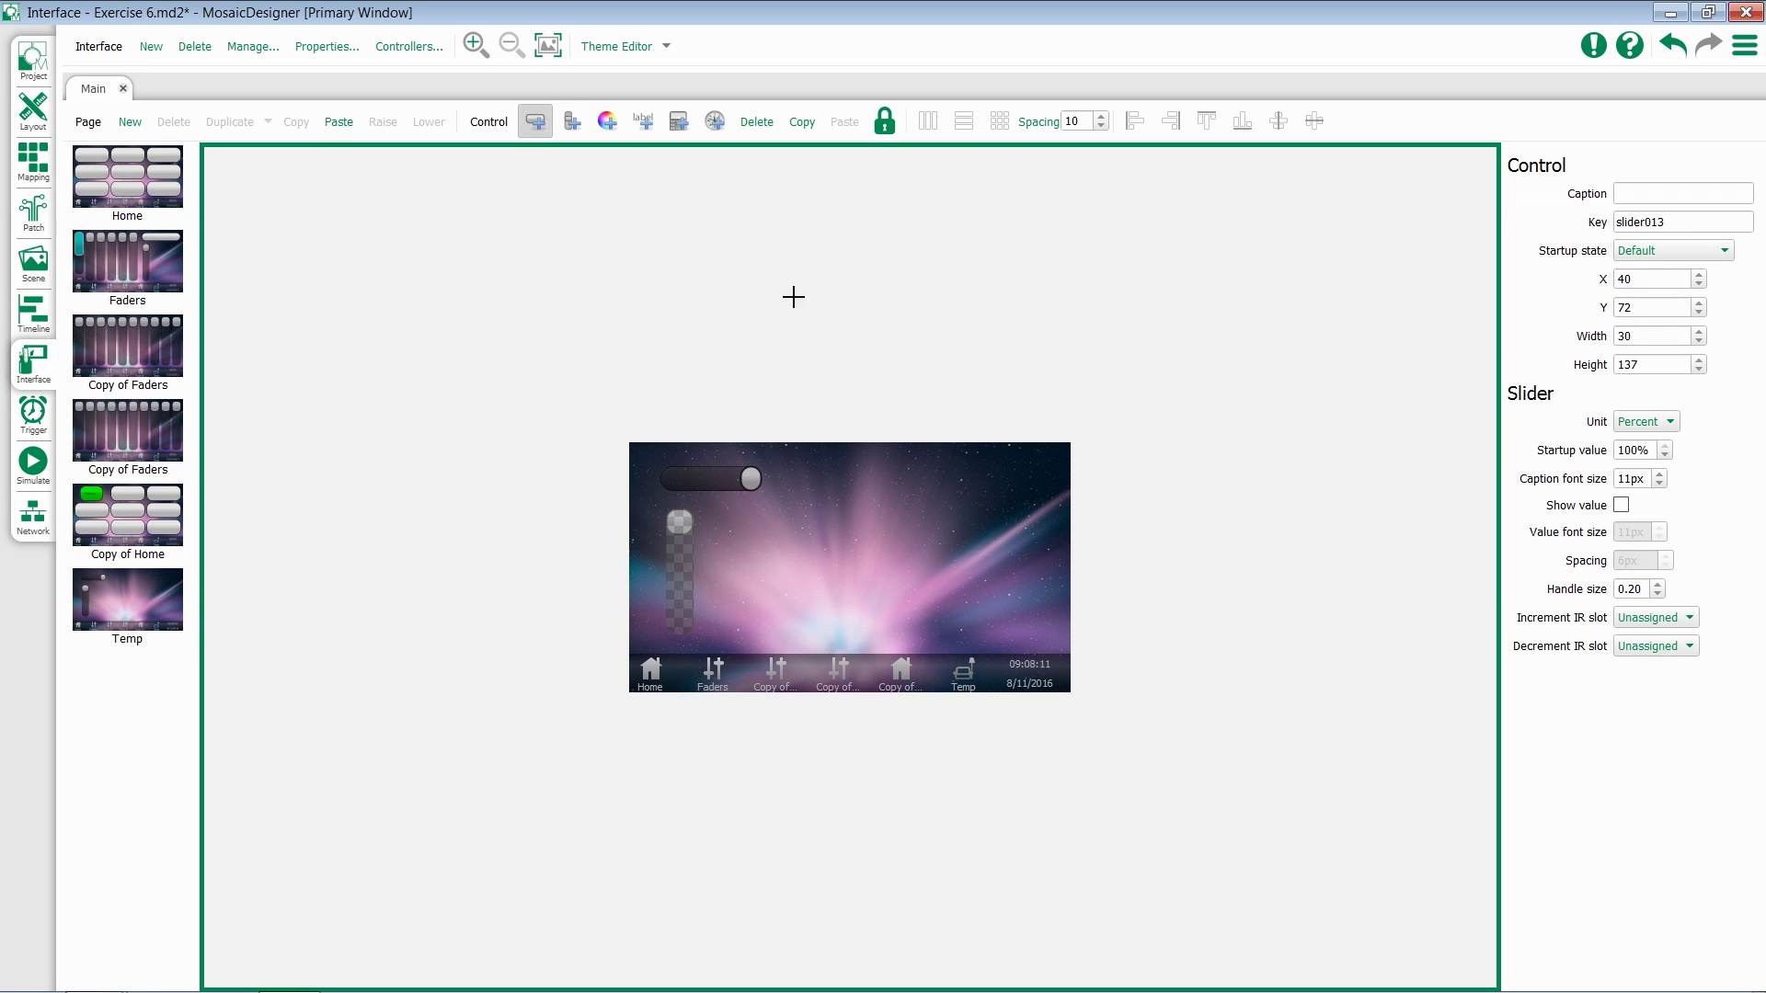
pyautogui.moveTo(862, 475); pyautogui.dragTo(970, 608)
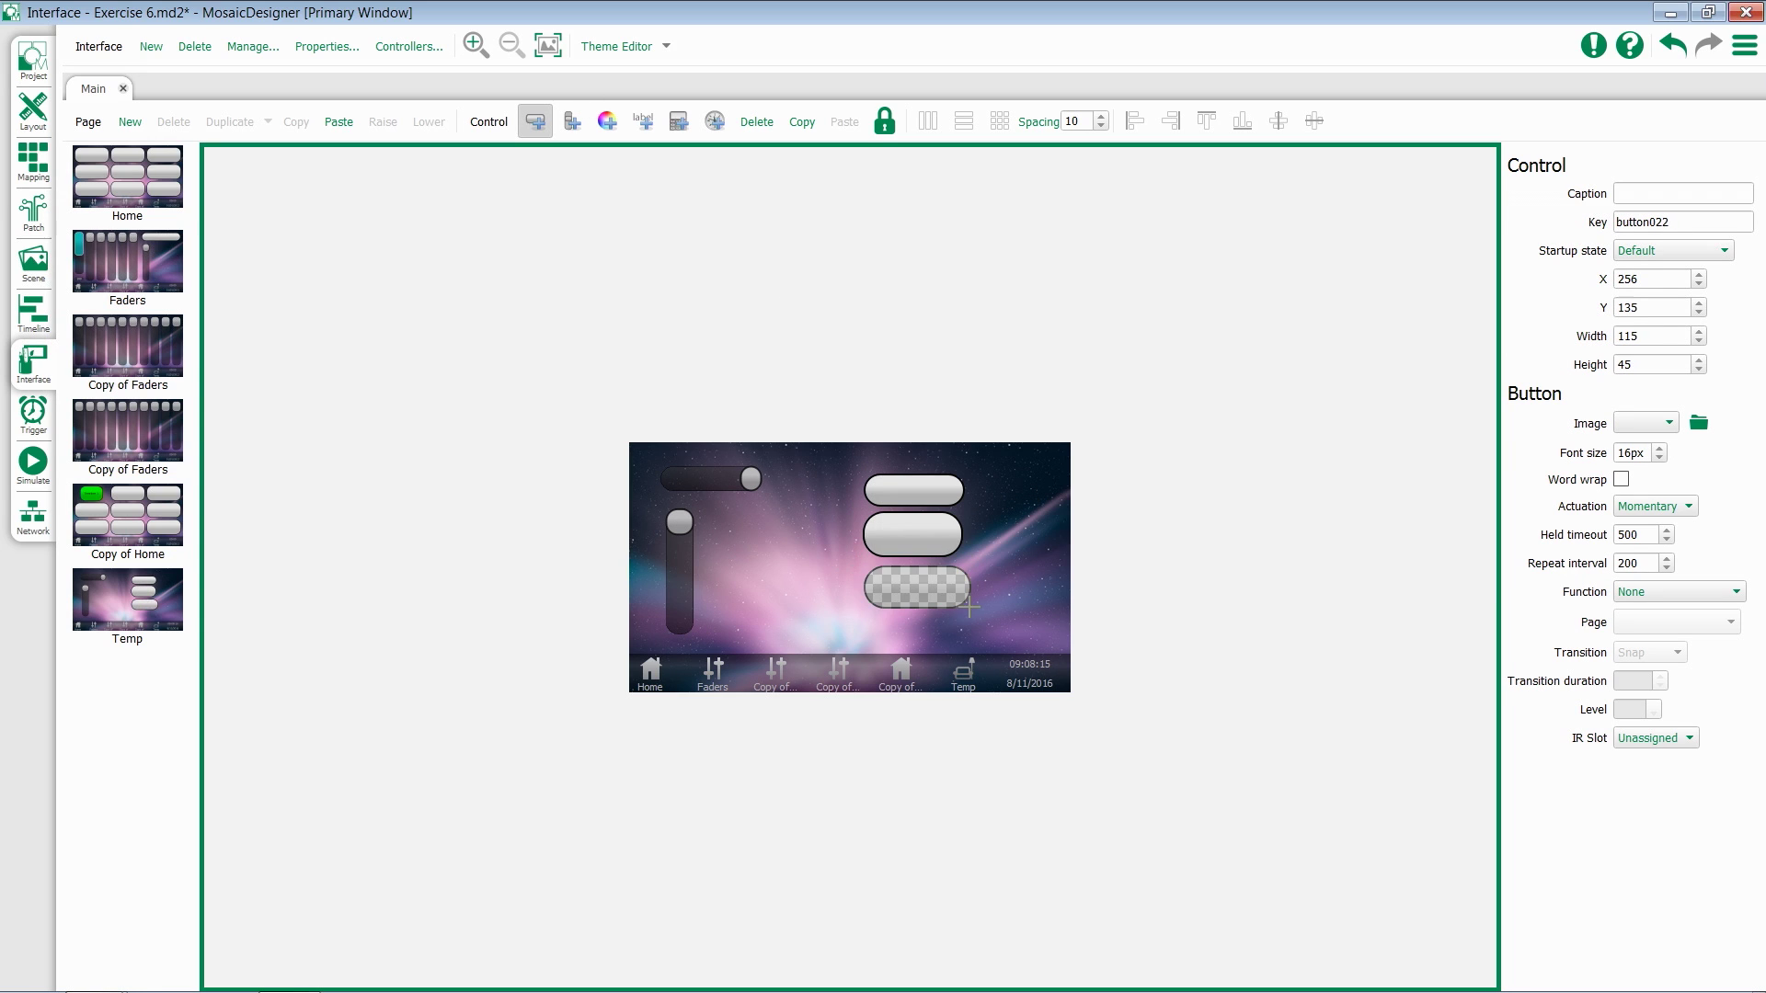
pyautogui.click(535, 123)
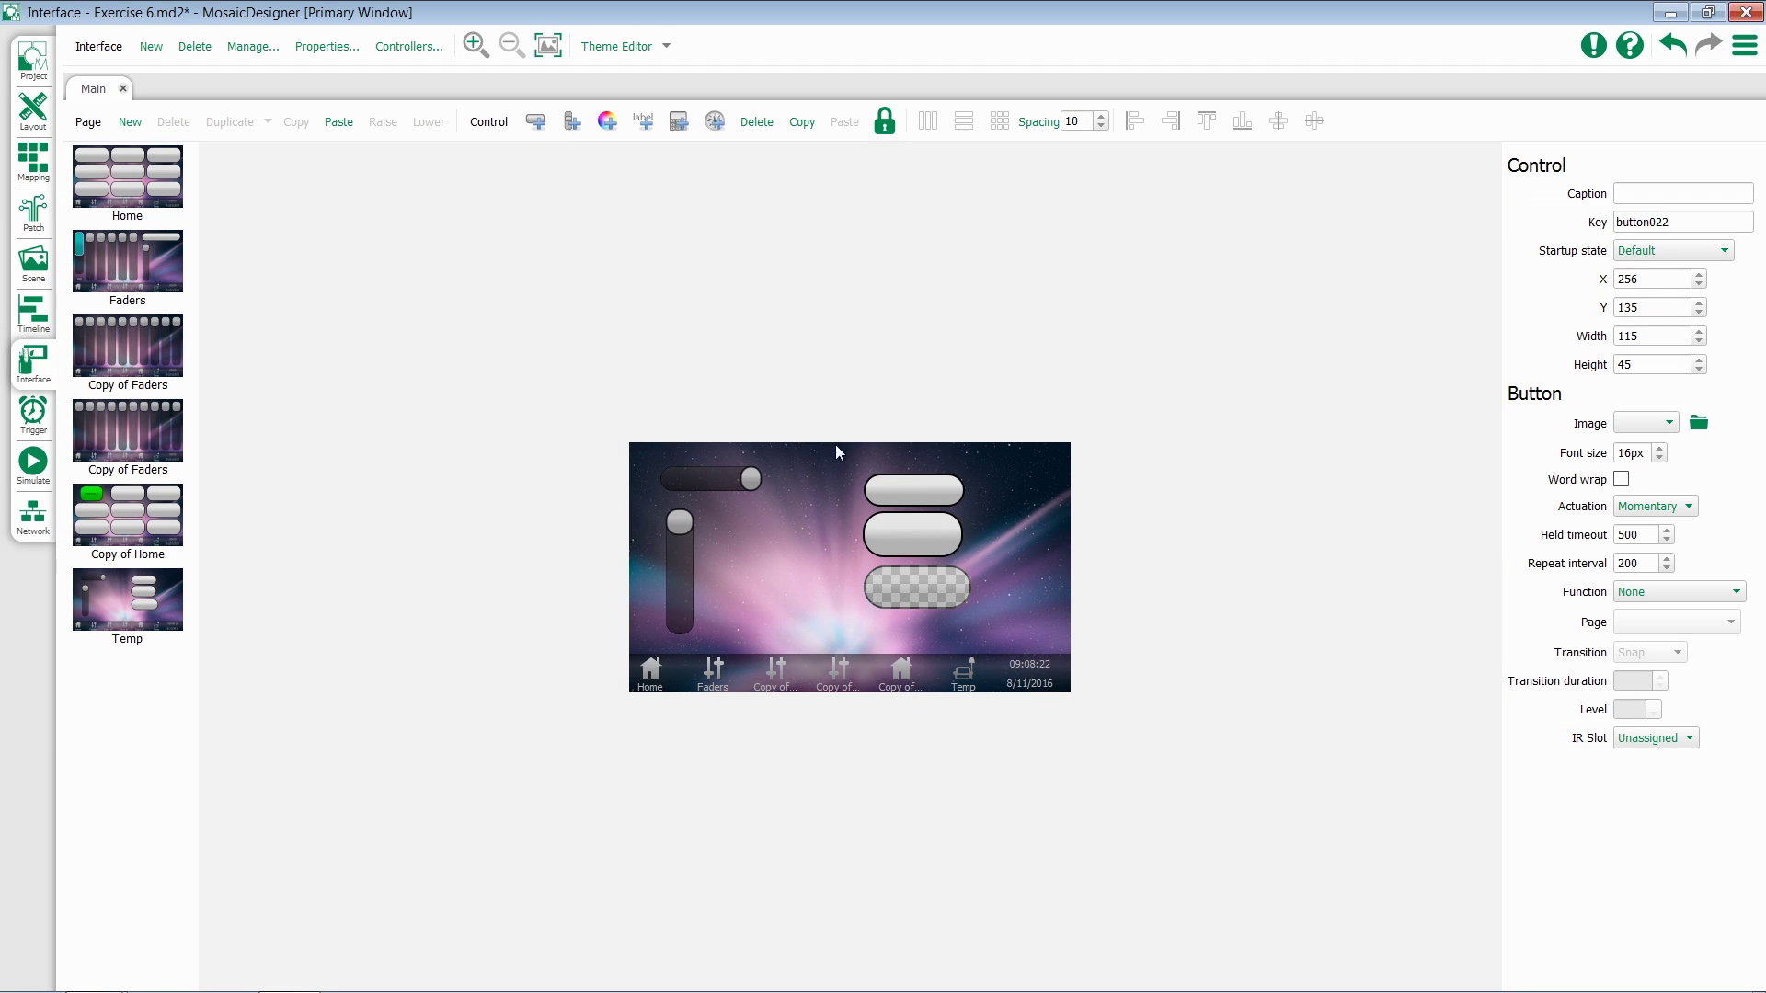
pyautogui.moveTo(836, 444); pyautogui.dragTo(993, 628)
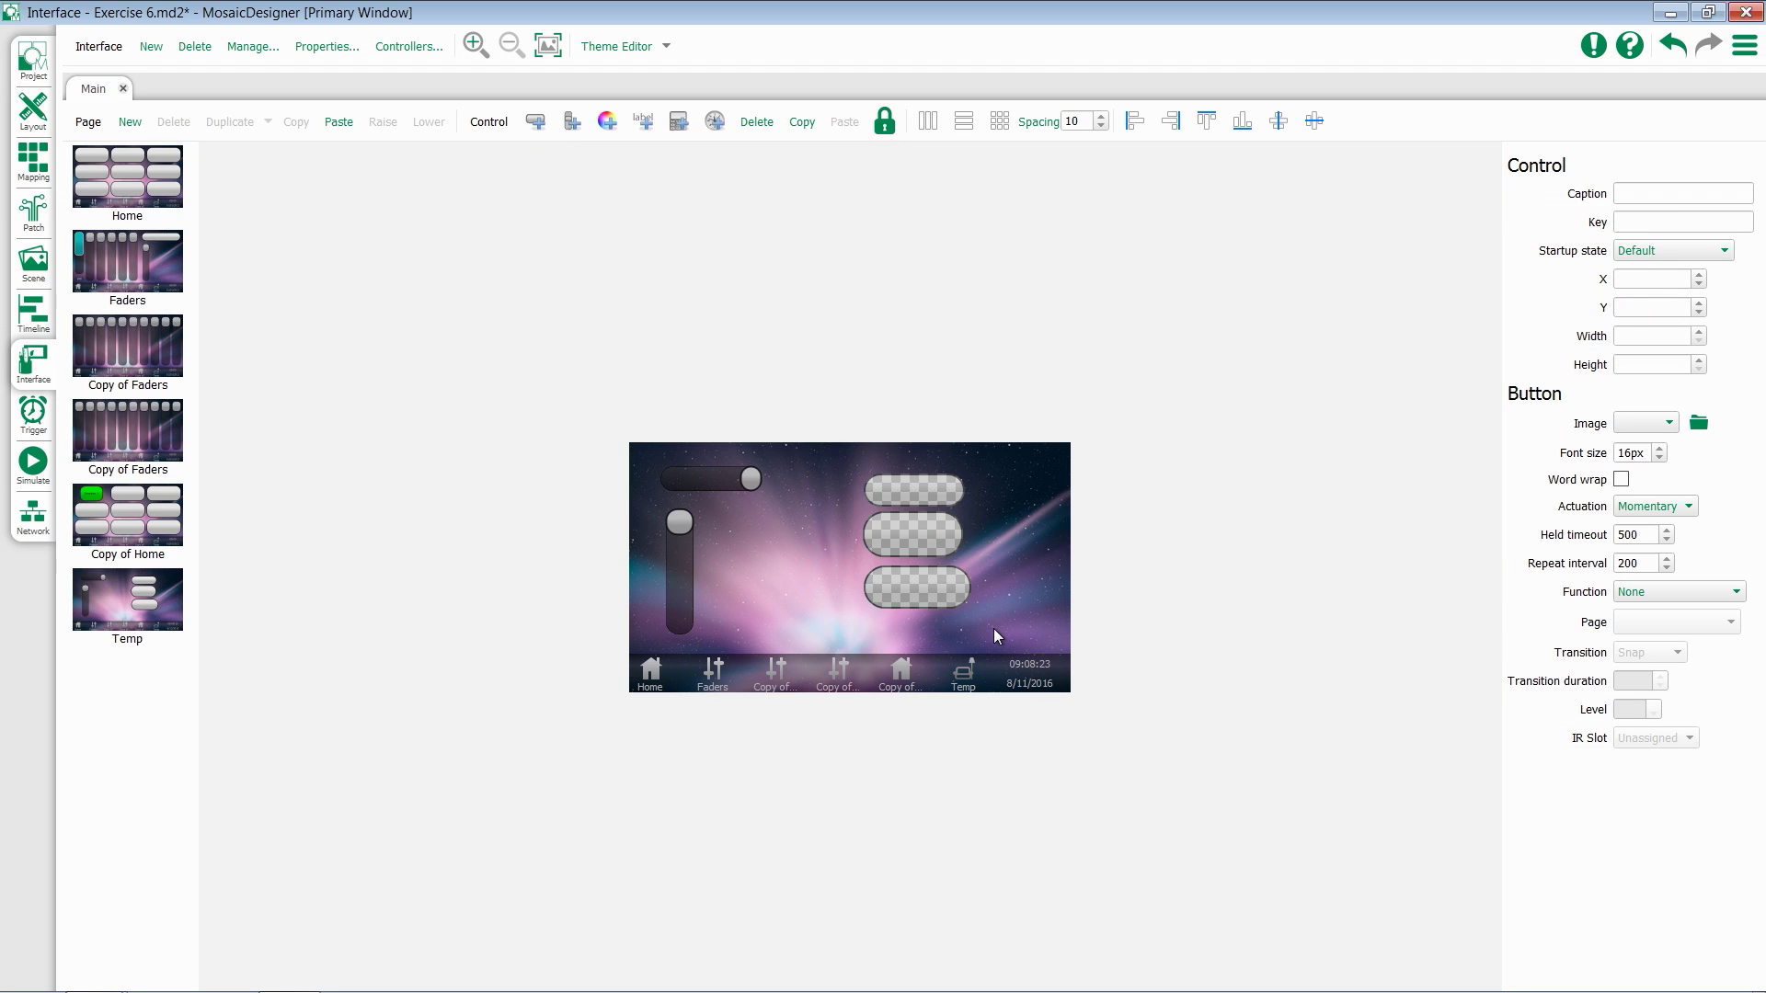
# Apply left, right and centre alignments to the three buttons, undoing the top, bottom and vertical-centre alignments.
pyautogui.click(1140, 125)
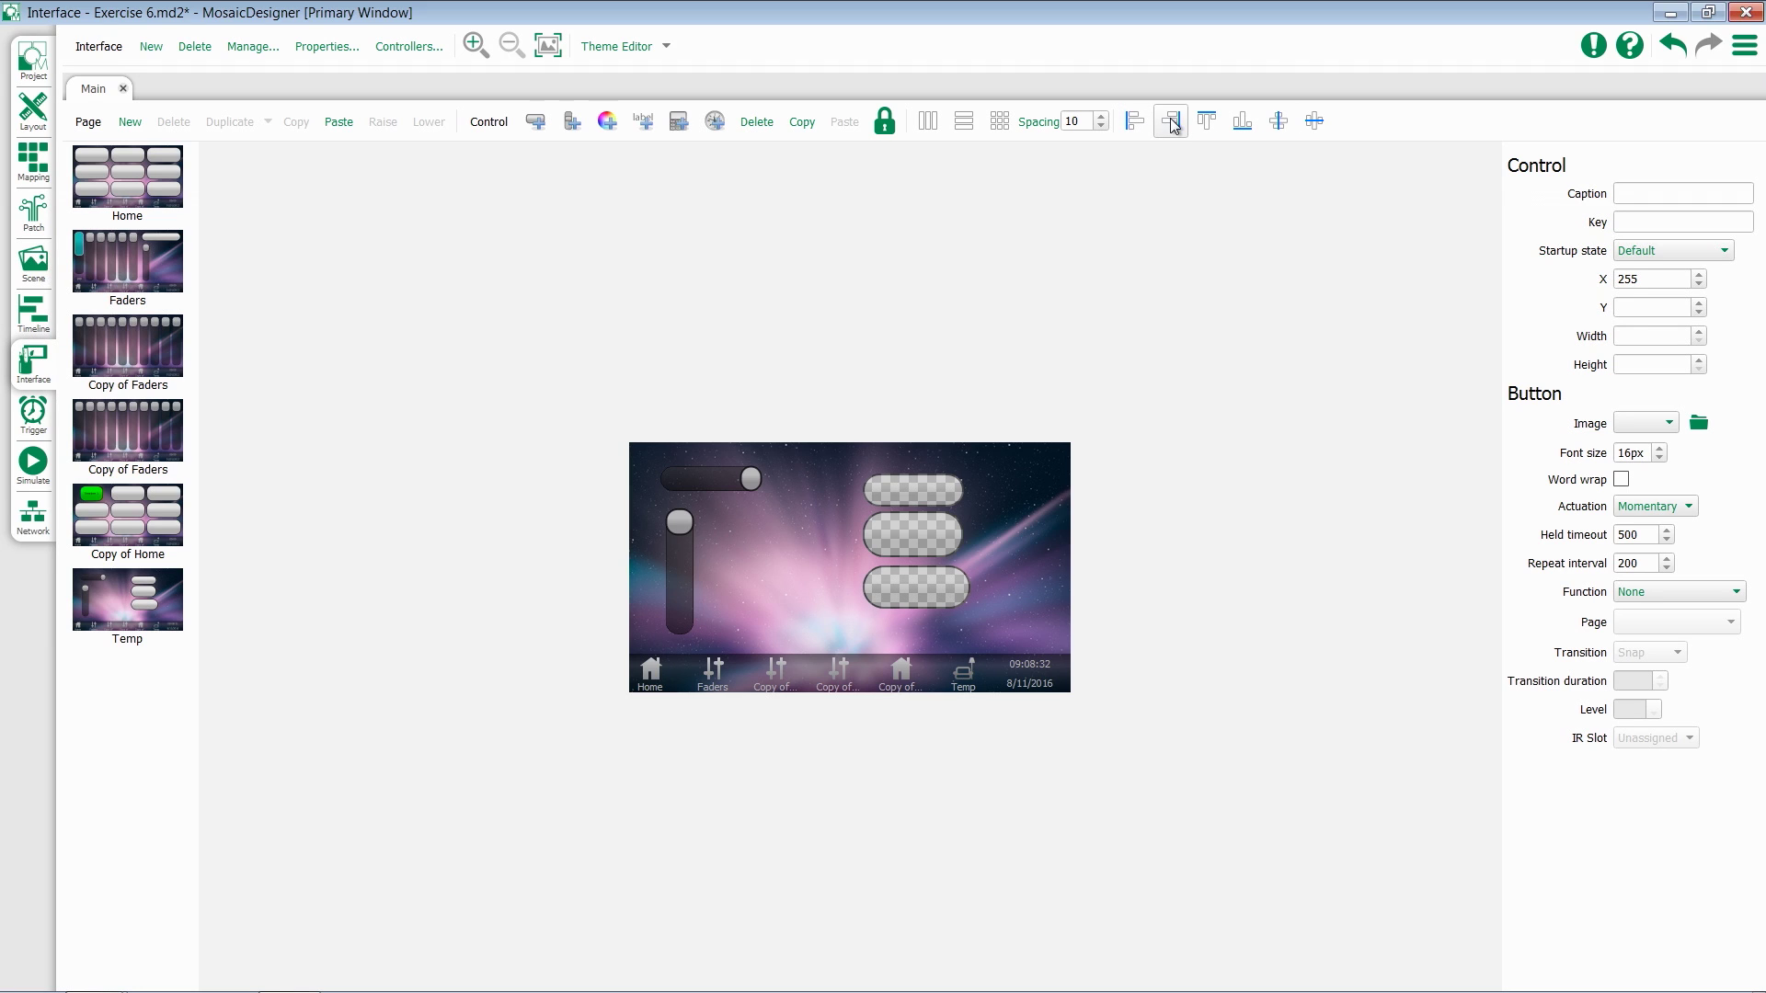
pyautogui.click(1172, 123)
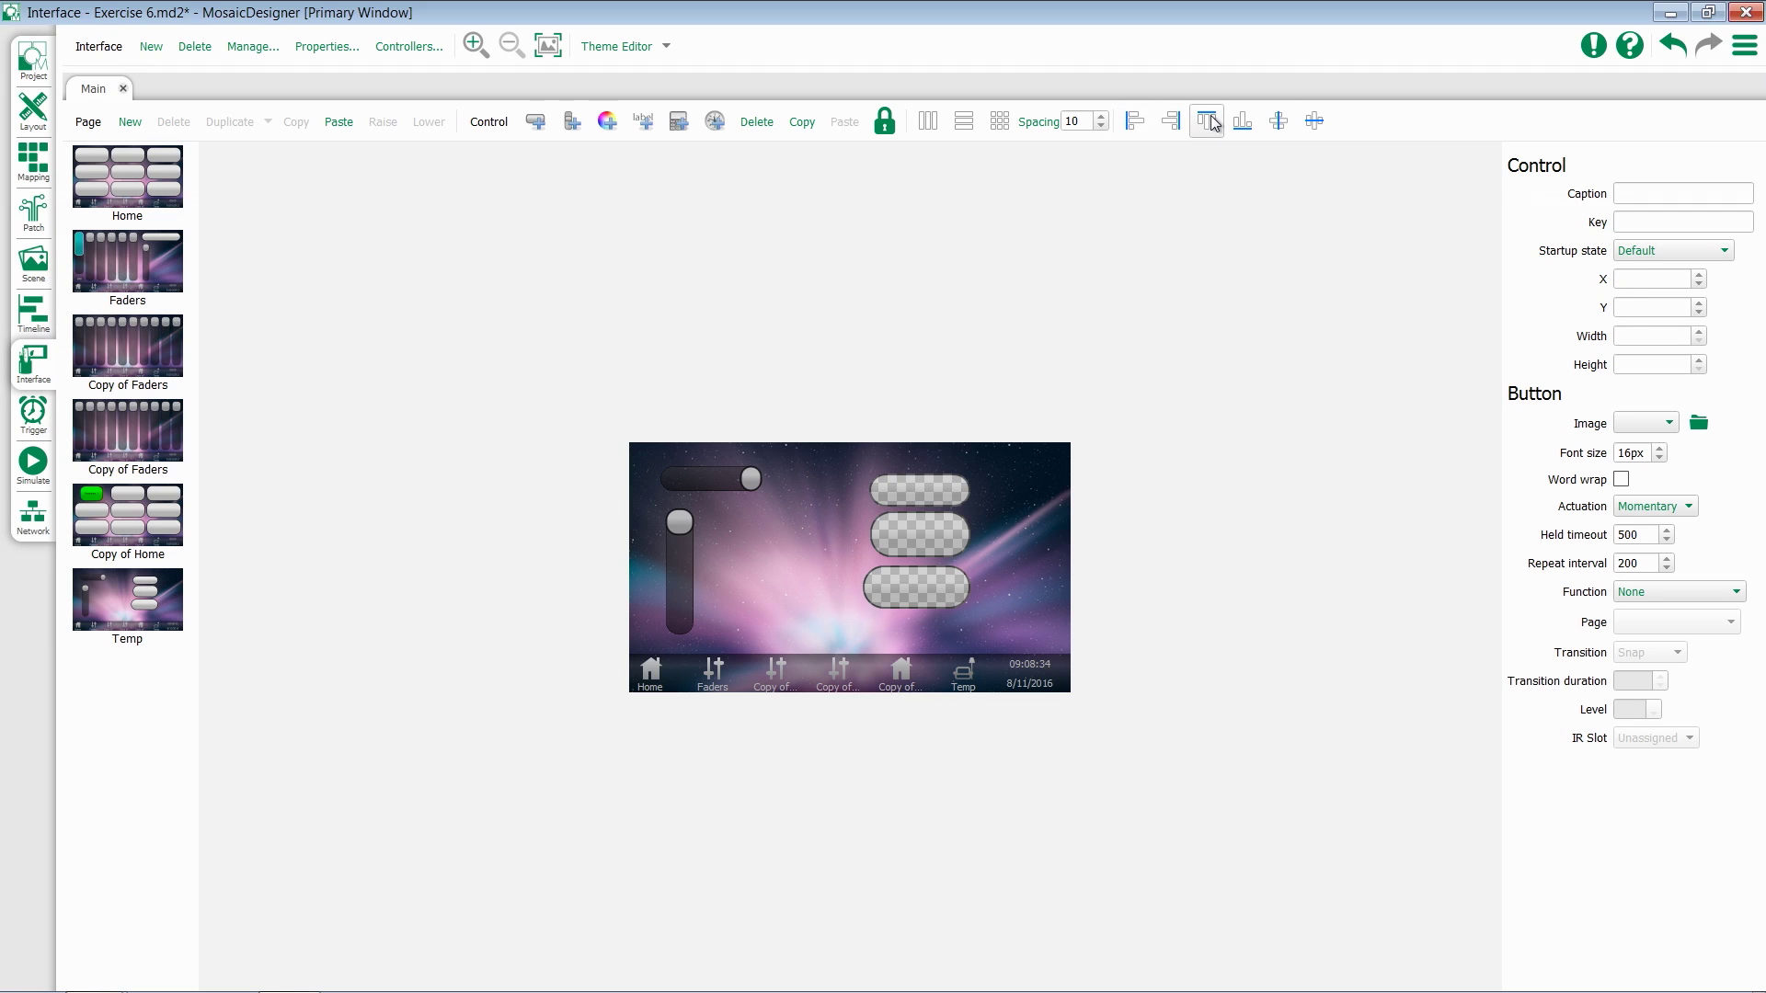
pyautogui.click(1211, 123)
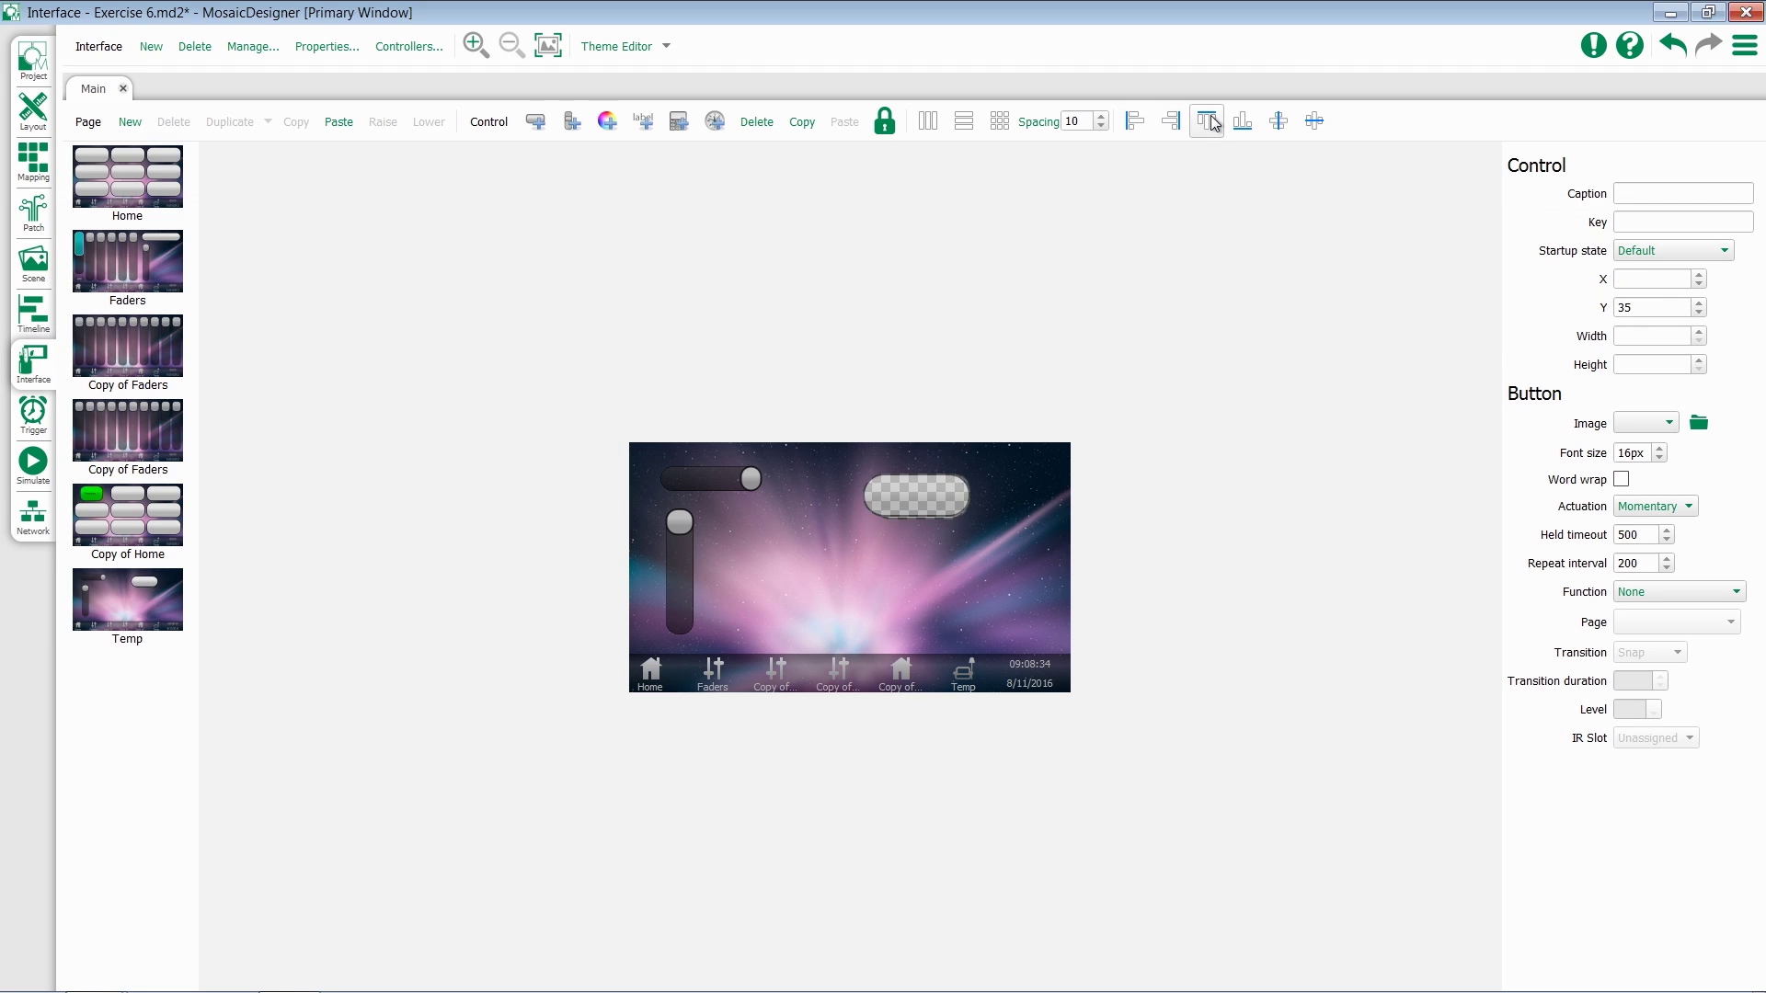
pyautogui.click(1687, 52)
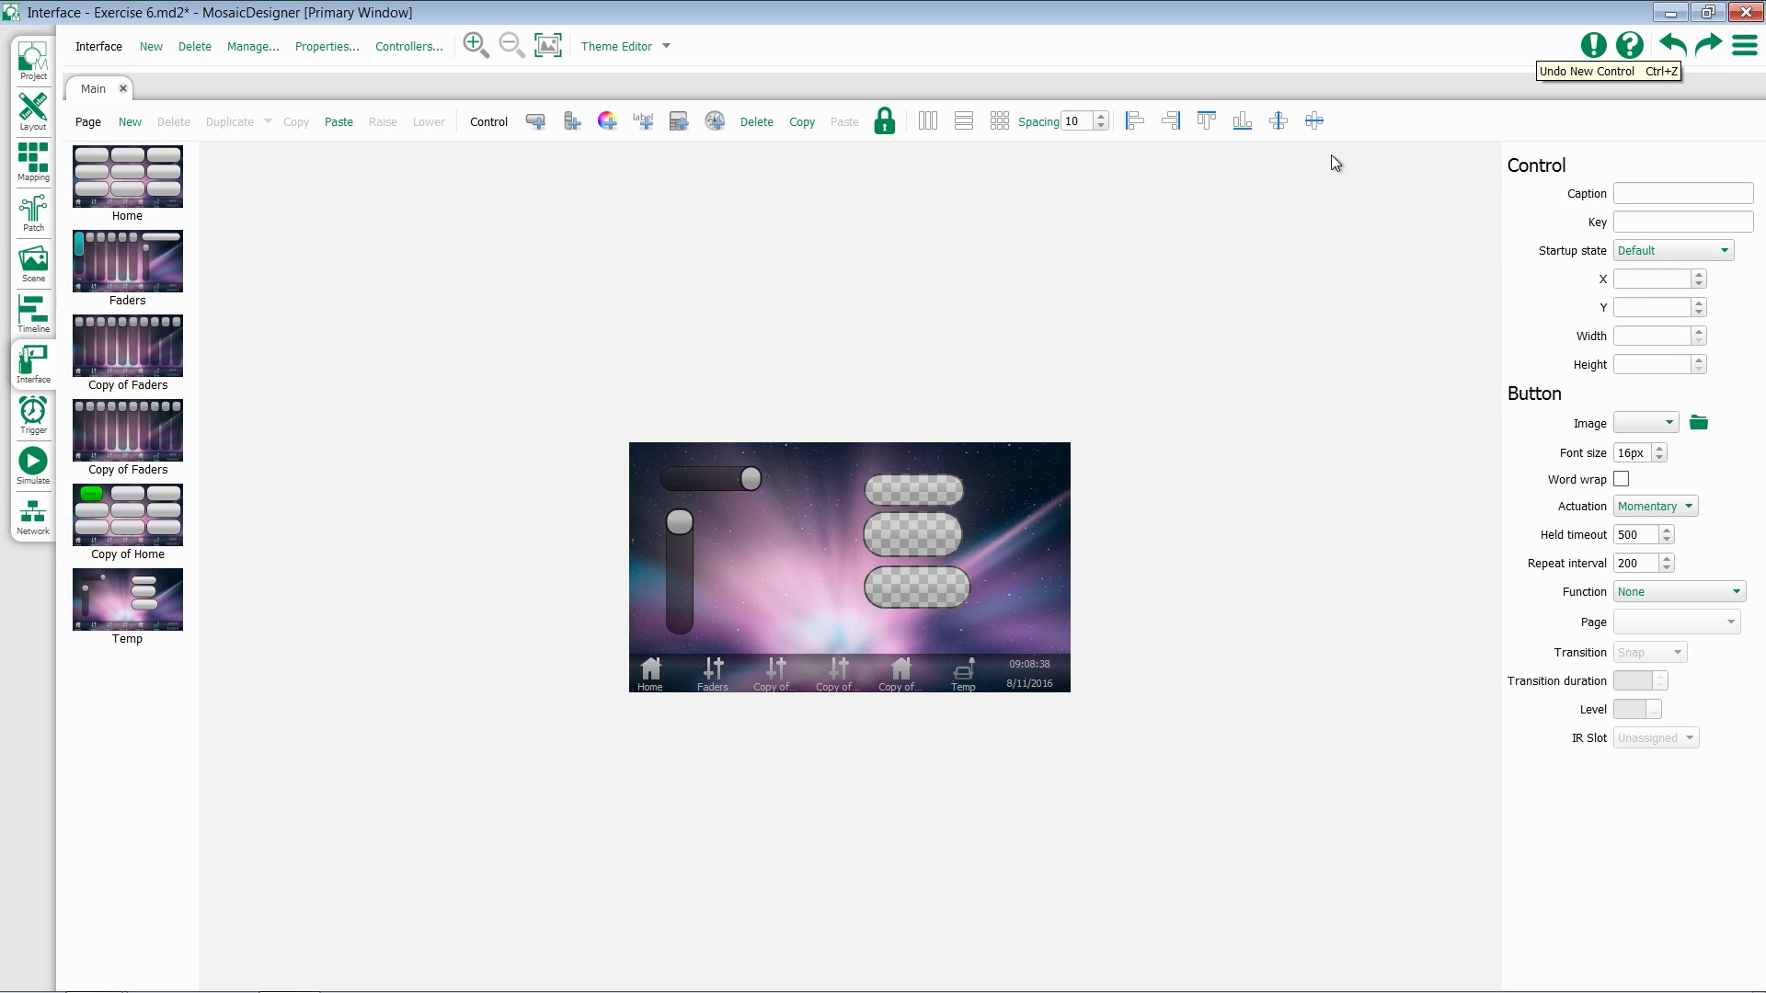
pyautogui.click(1240, 124)
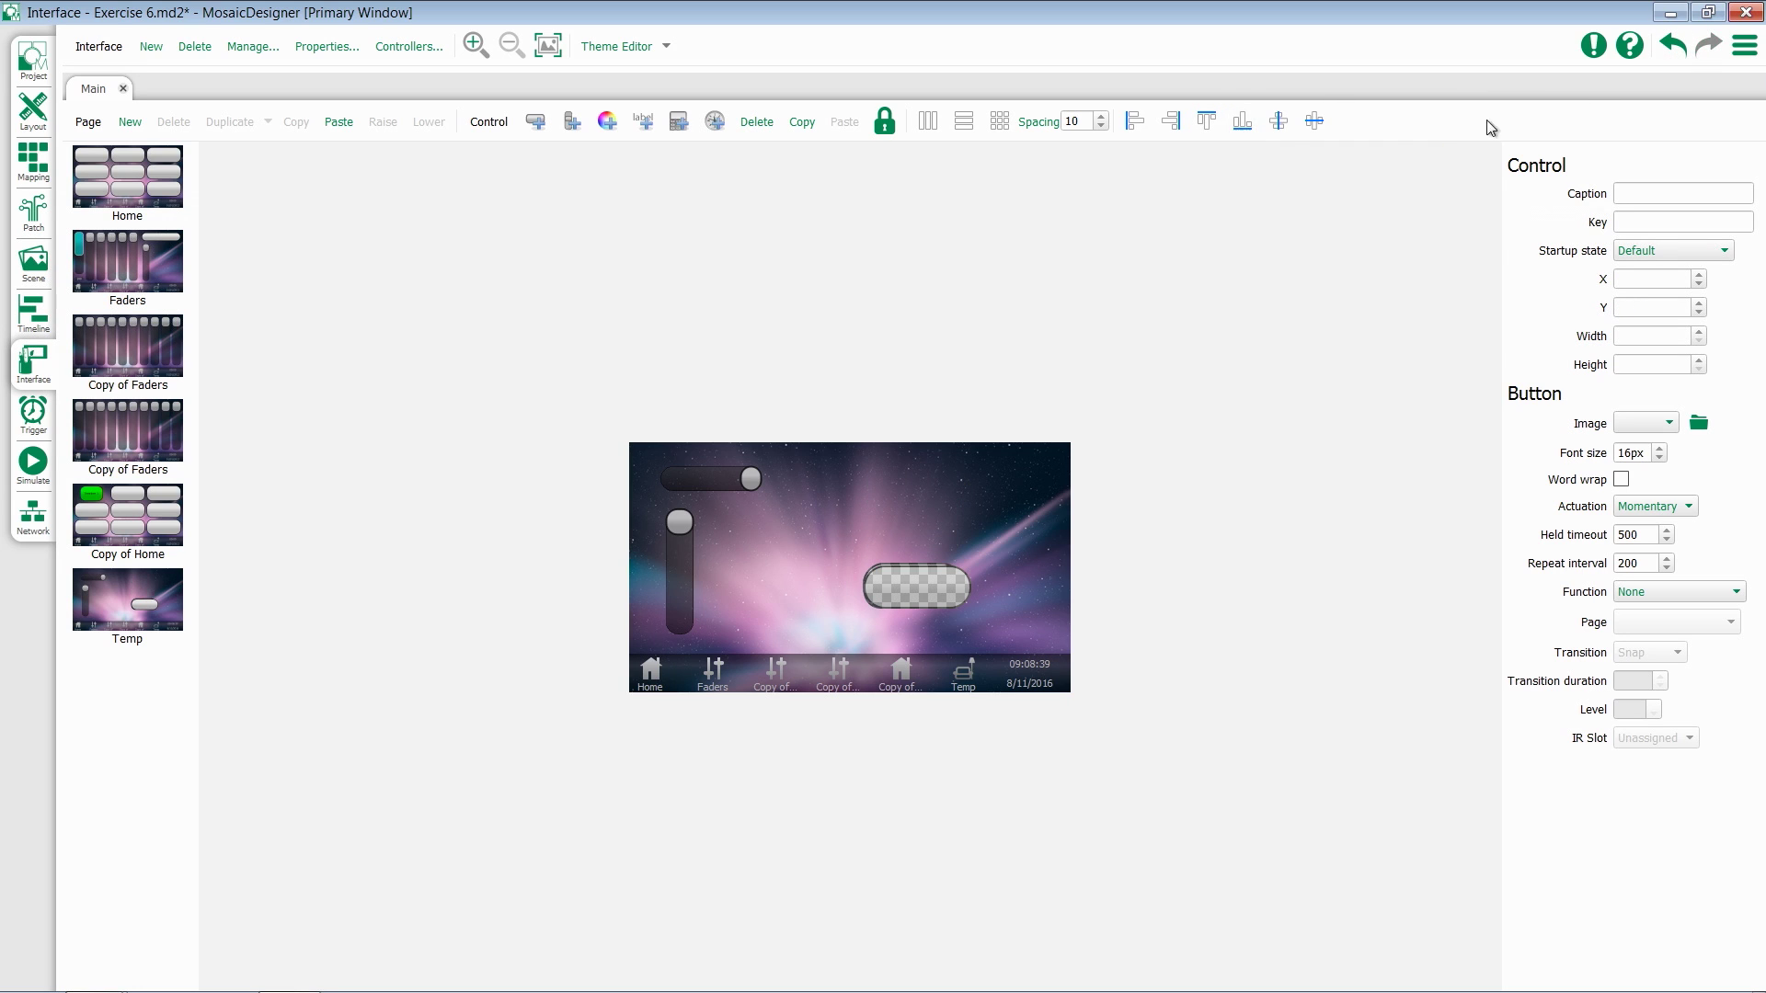
pyautogui.click(1678, 59)
pyautogui.click(1276, 127)
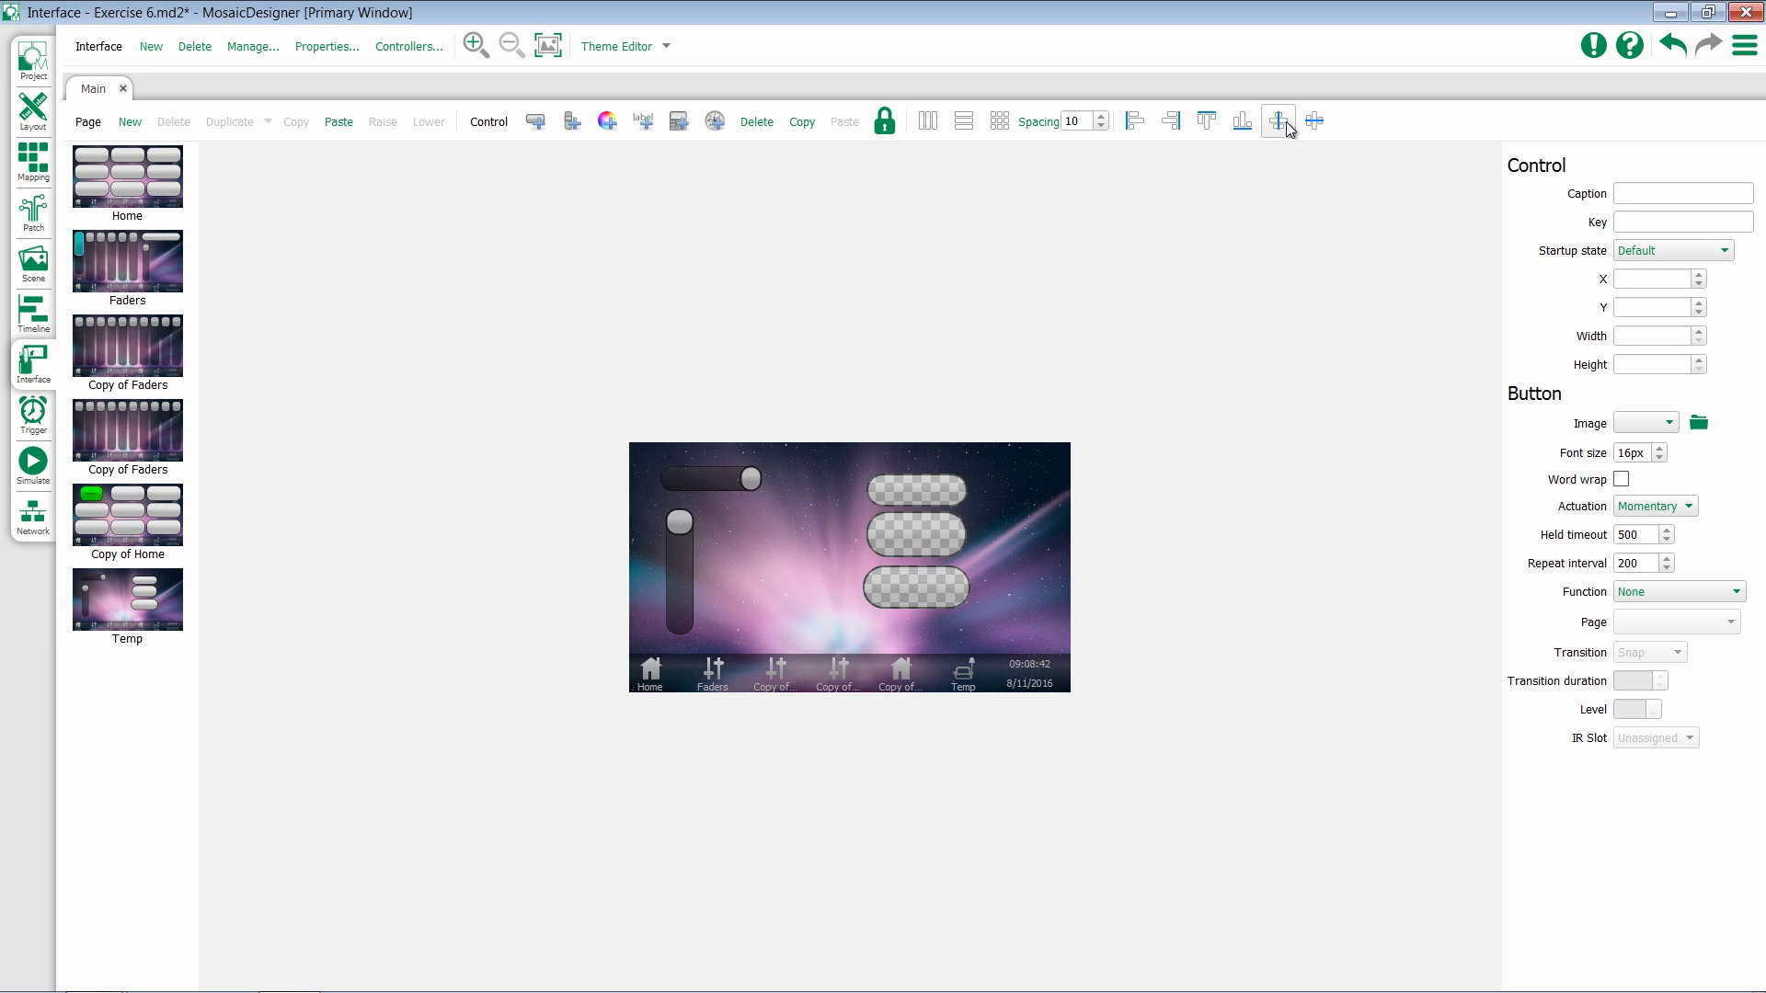
pyautogui.click(1316, 122)
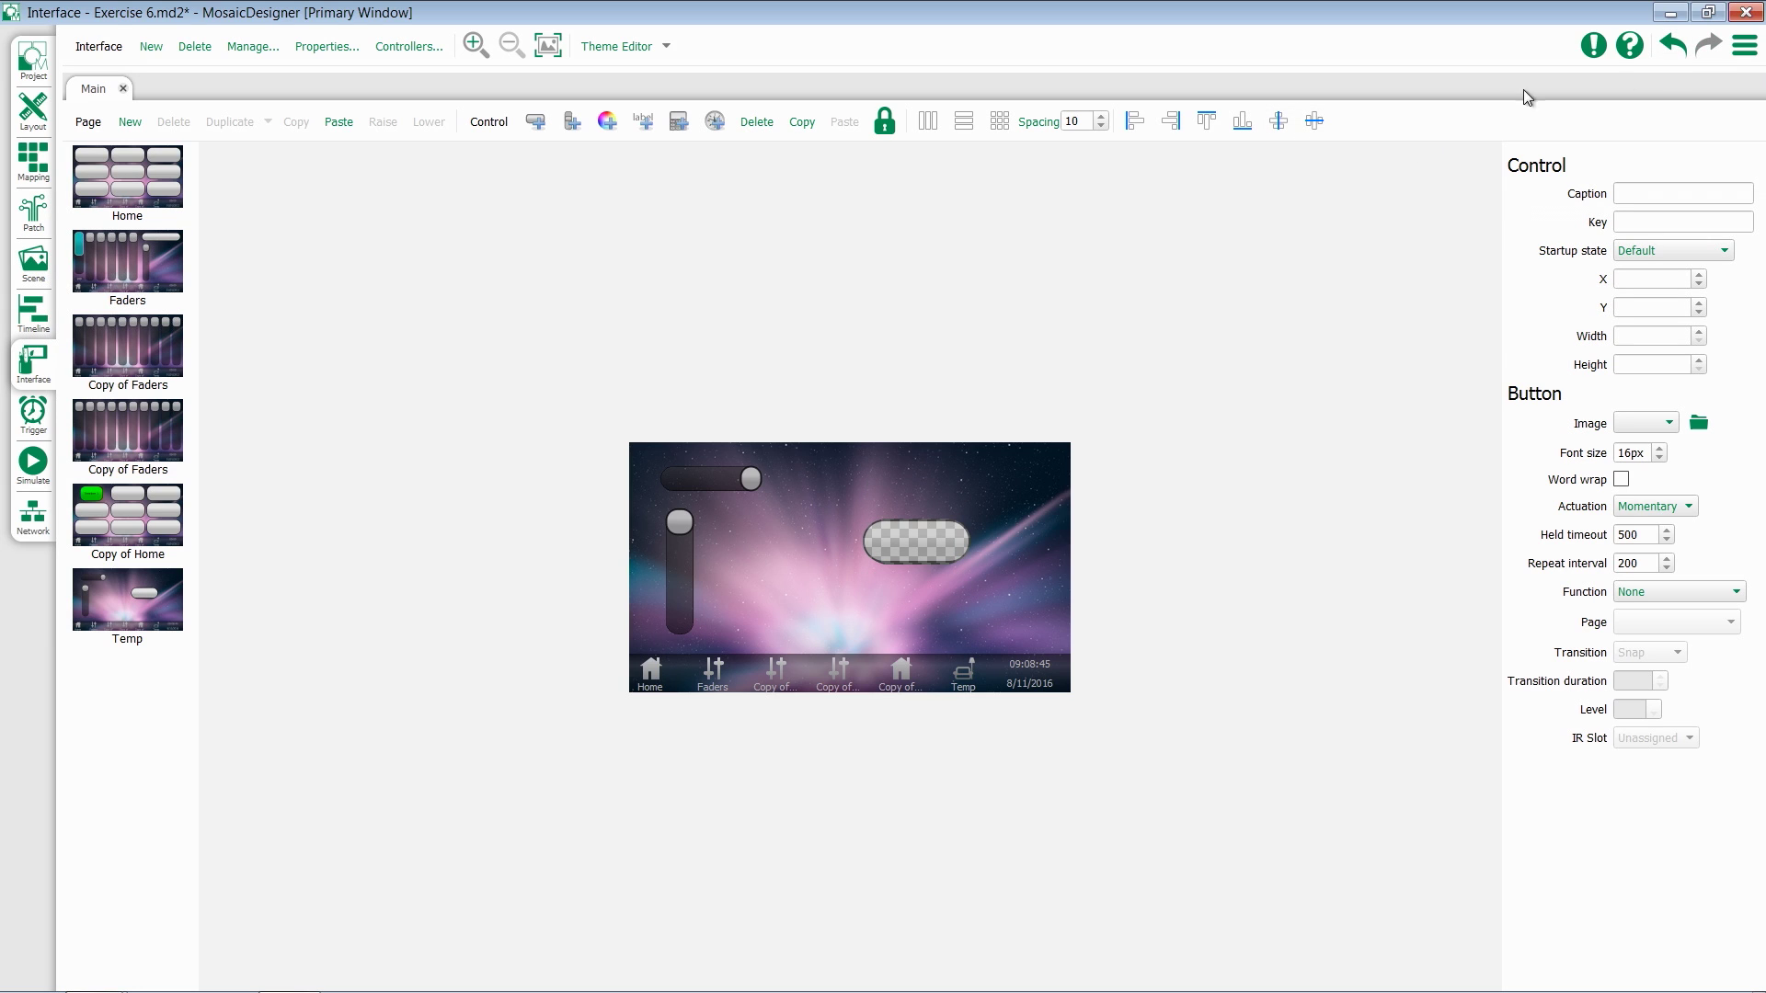
pyautogui.click(1673, 45)
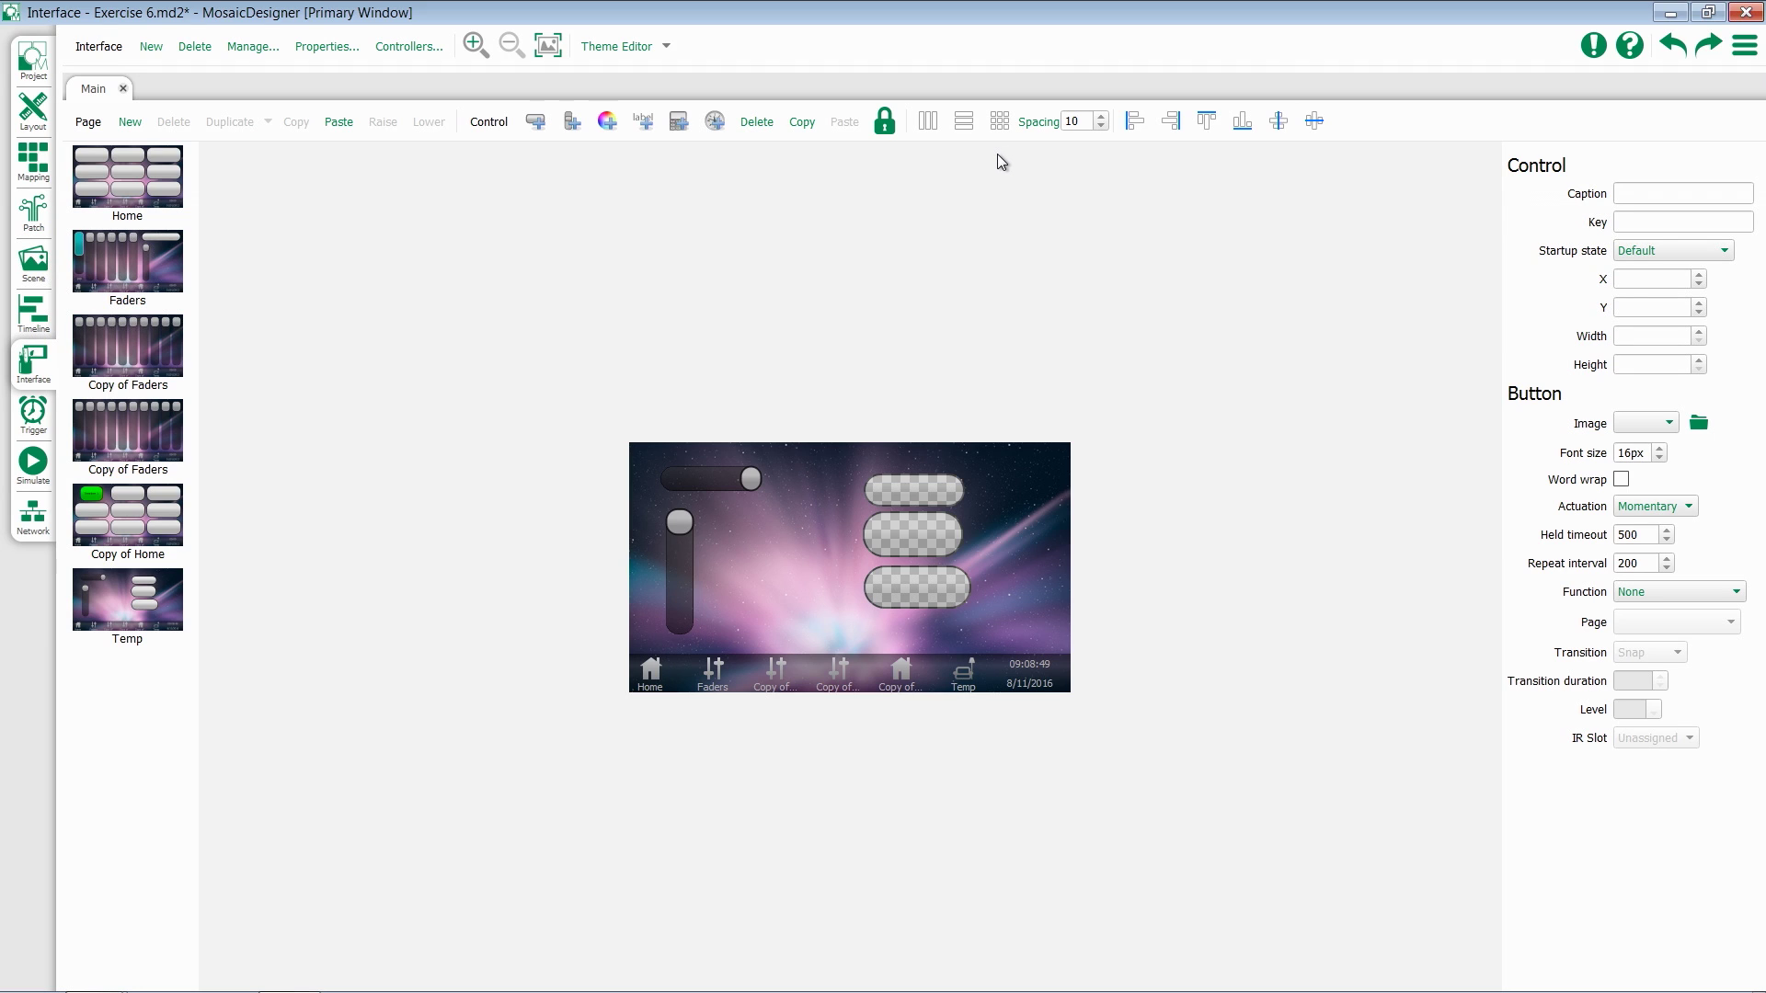
# Distribute the three selected buttons horizontally, then vertically, into an evenly spaced stack.
pyautogui.click(925, 123)
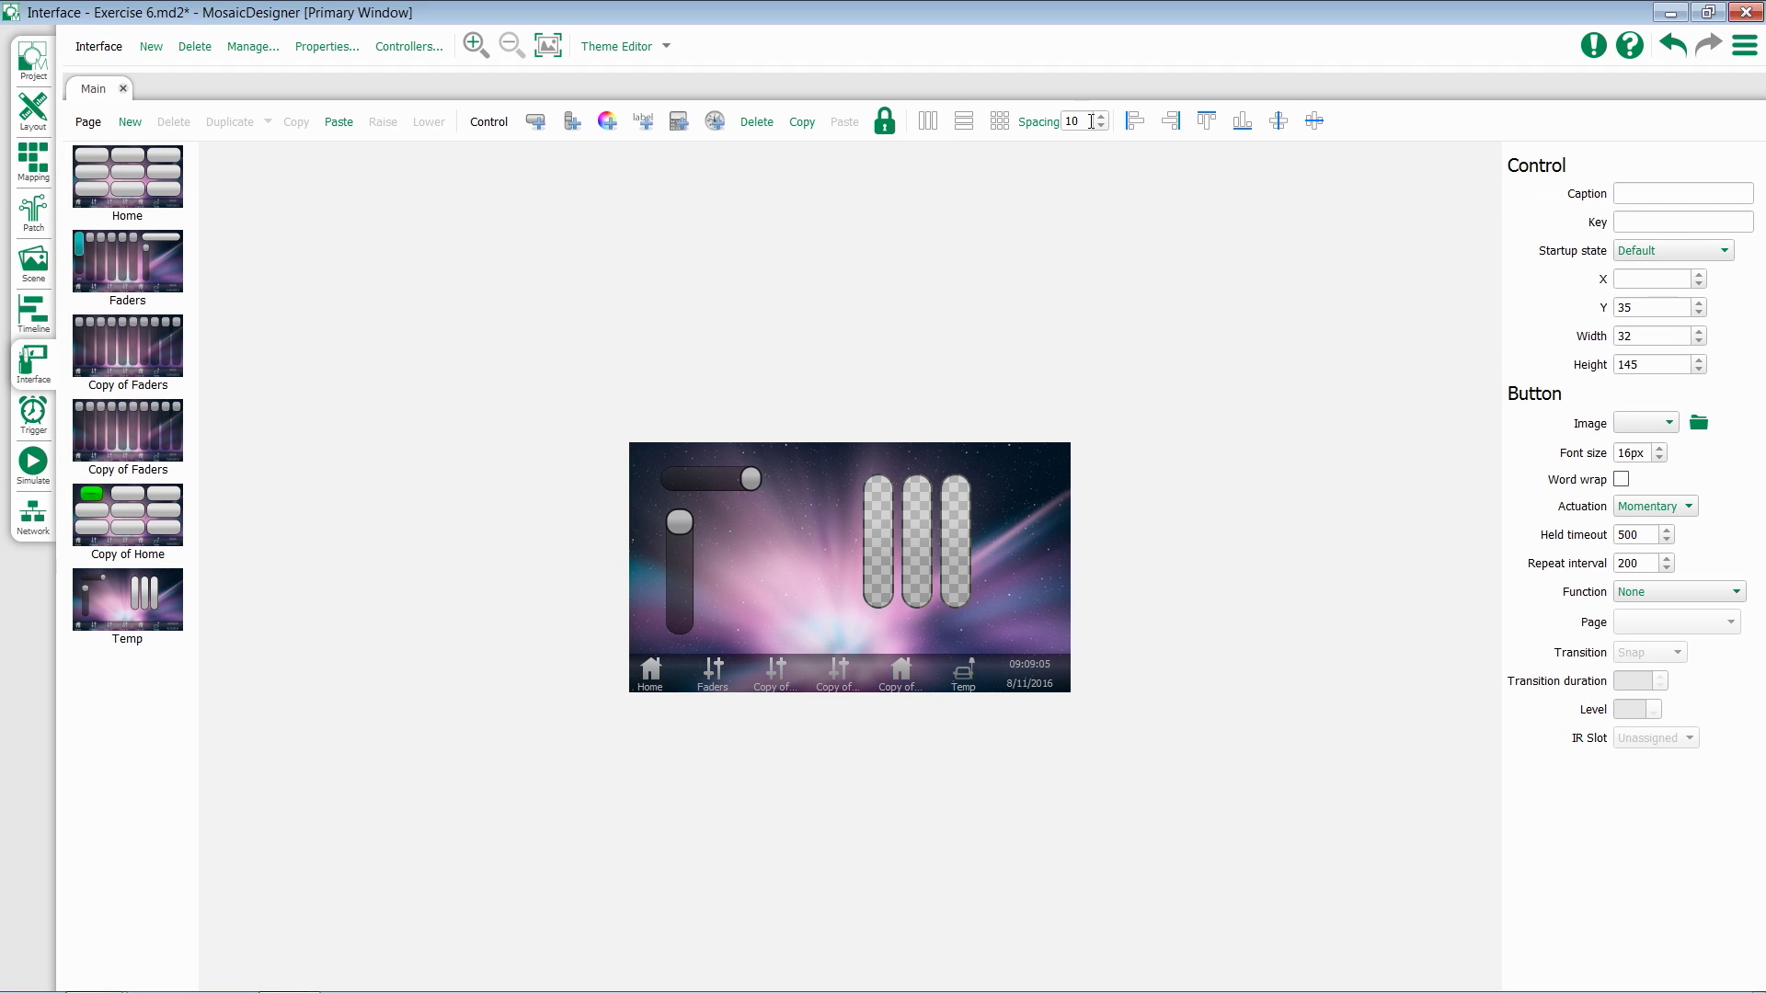
pyautogui.click(963, 125)
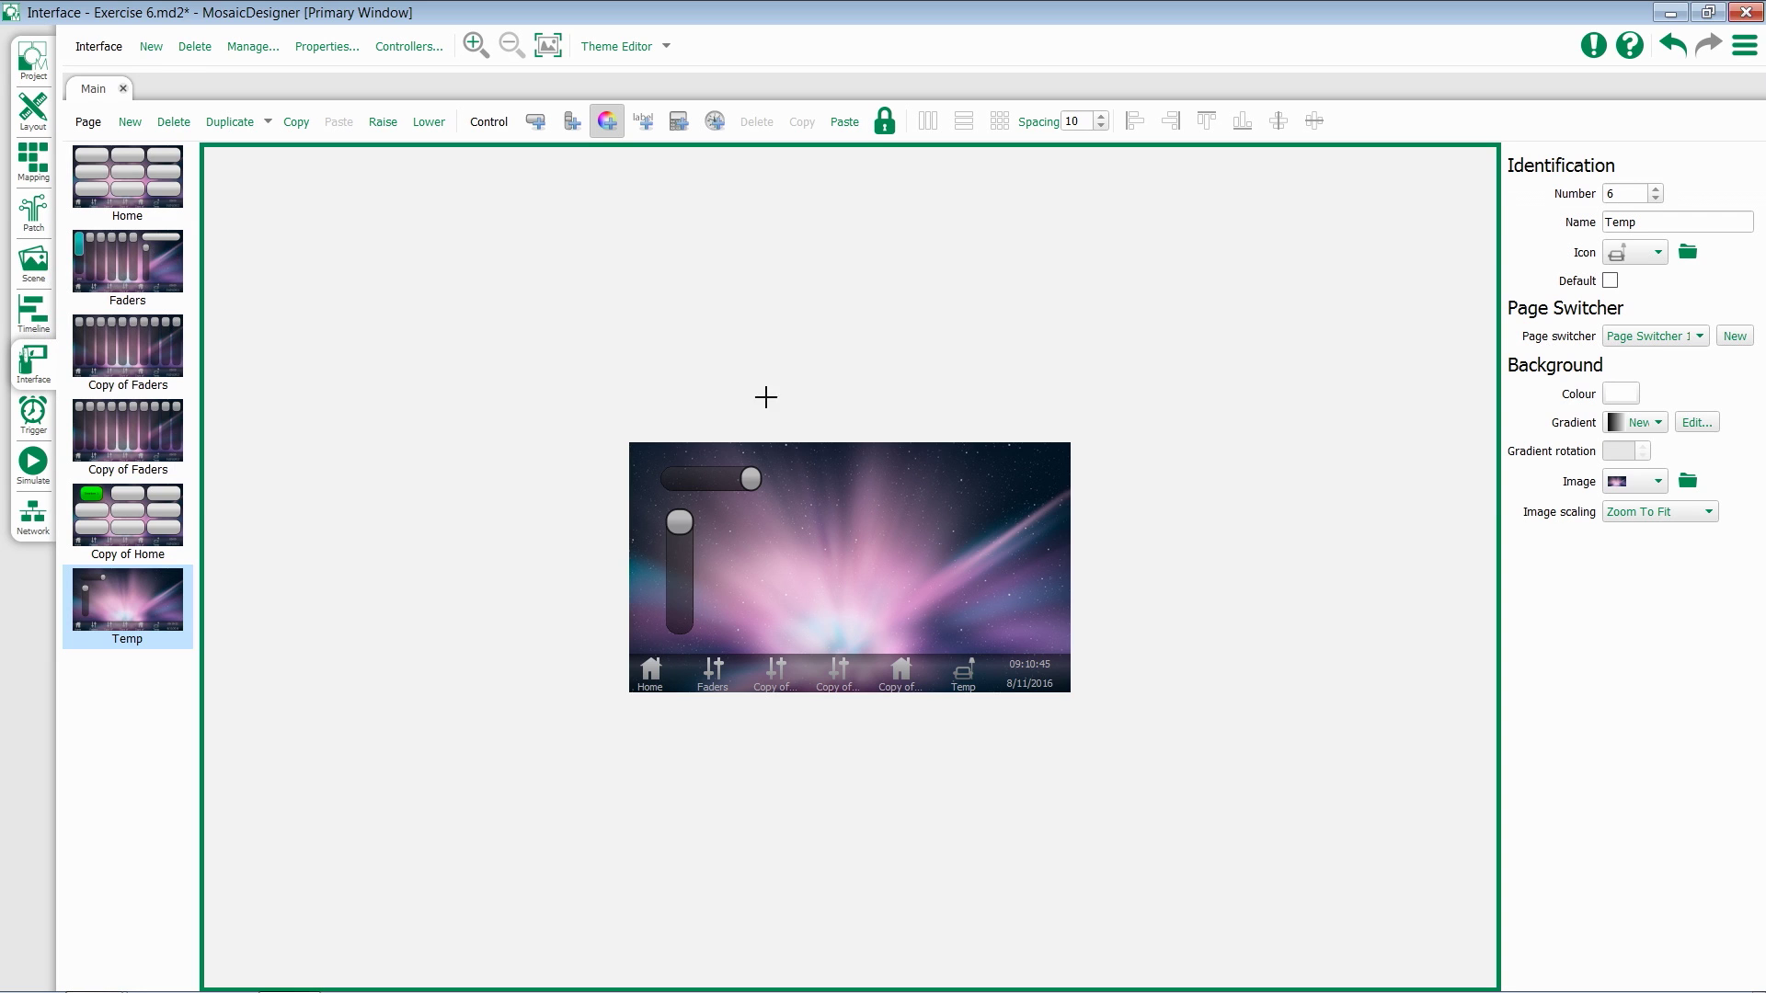
# Draw a 212 by 187 colour picker beside the faders with a red startup colour.
pyautogui.moveTo(798, 467); pyautogui.dragTo(1004, 651)
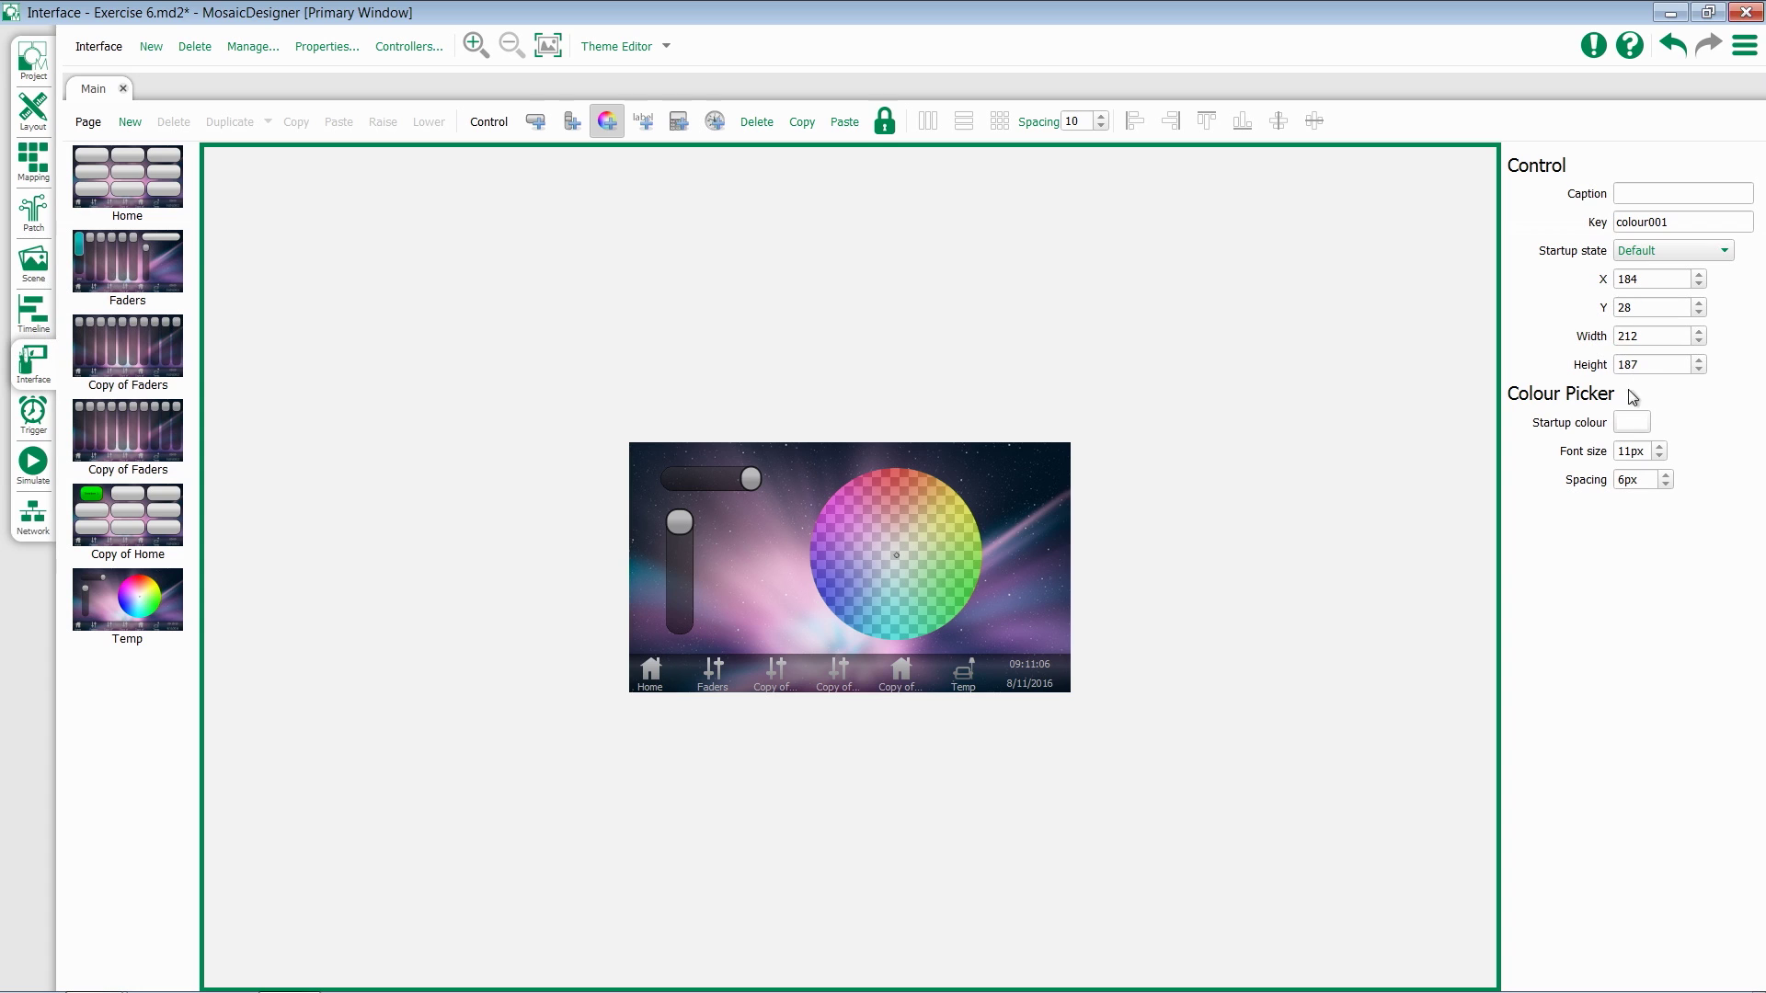
pyautogui.click(1630, 425)
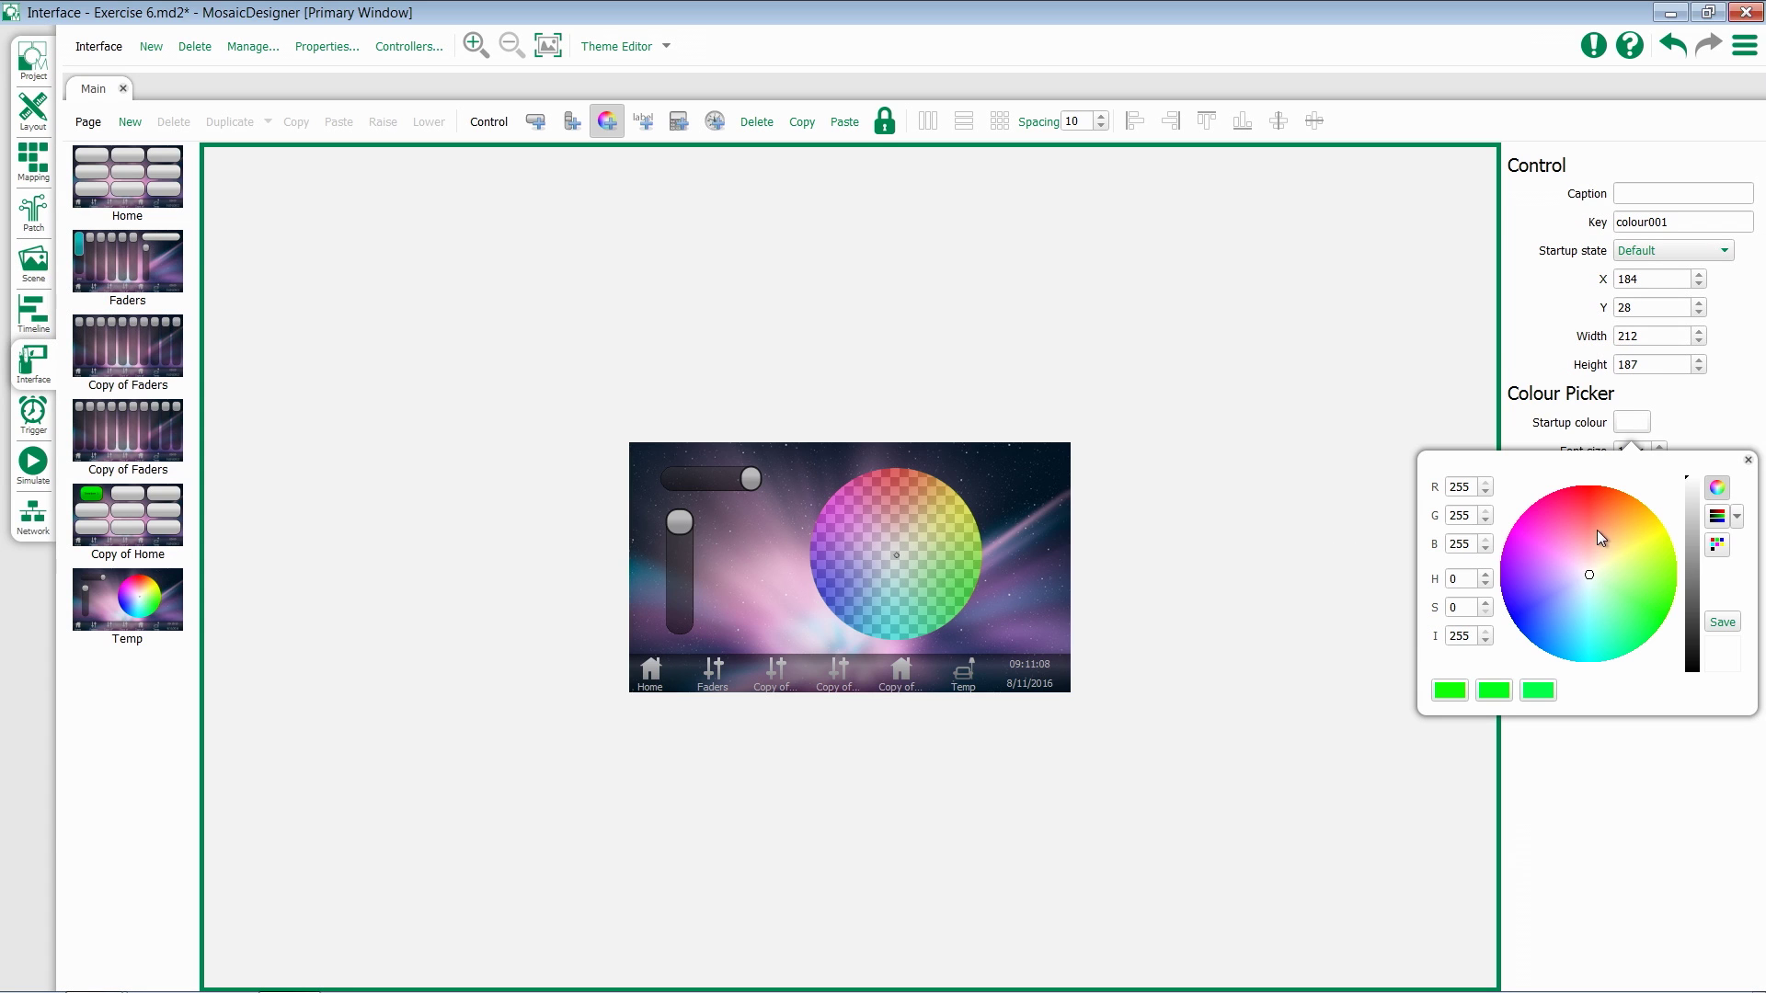
pyautogui.click(1587, 487)
pyautogui.click(1731, 410)
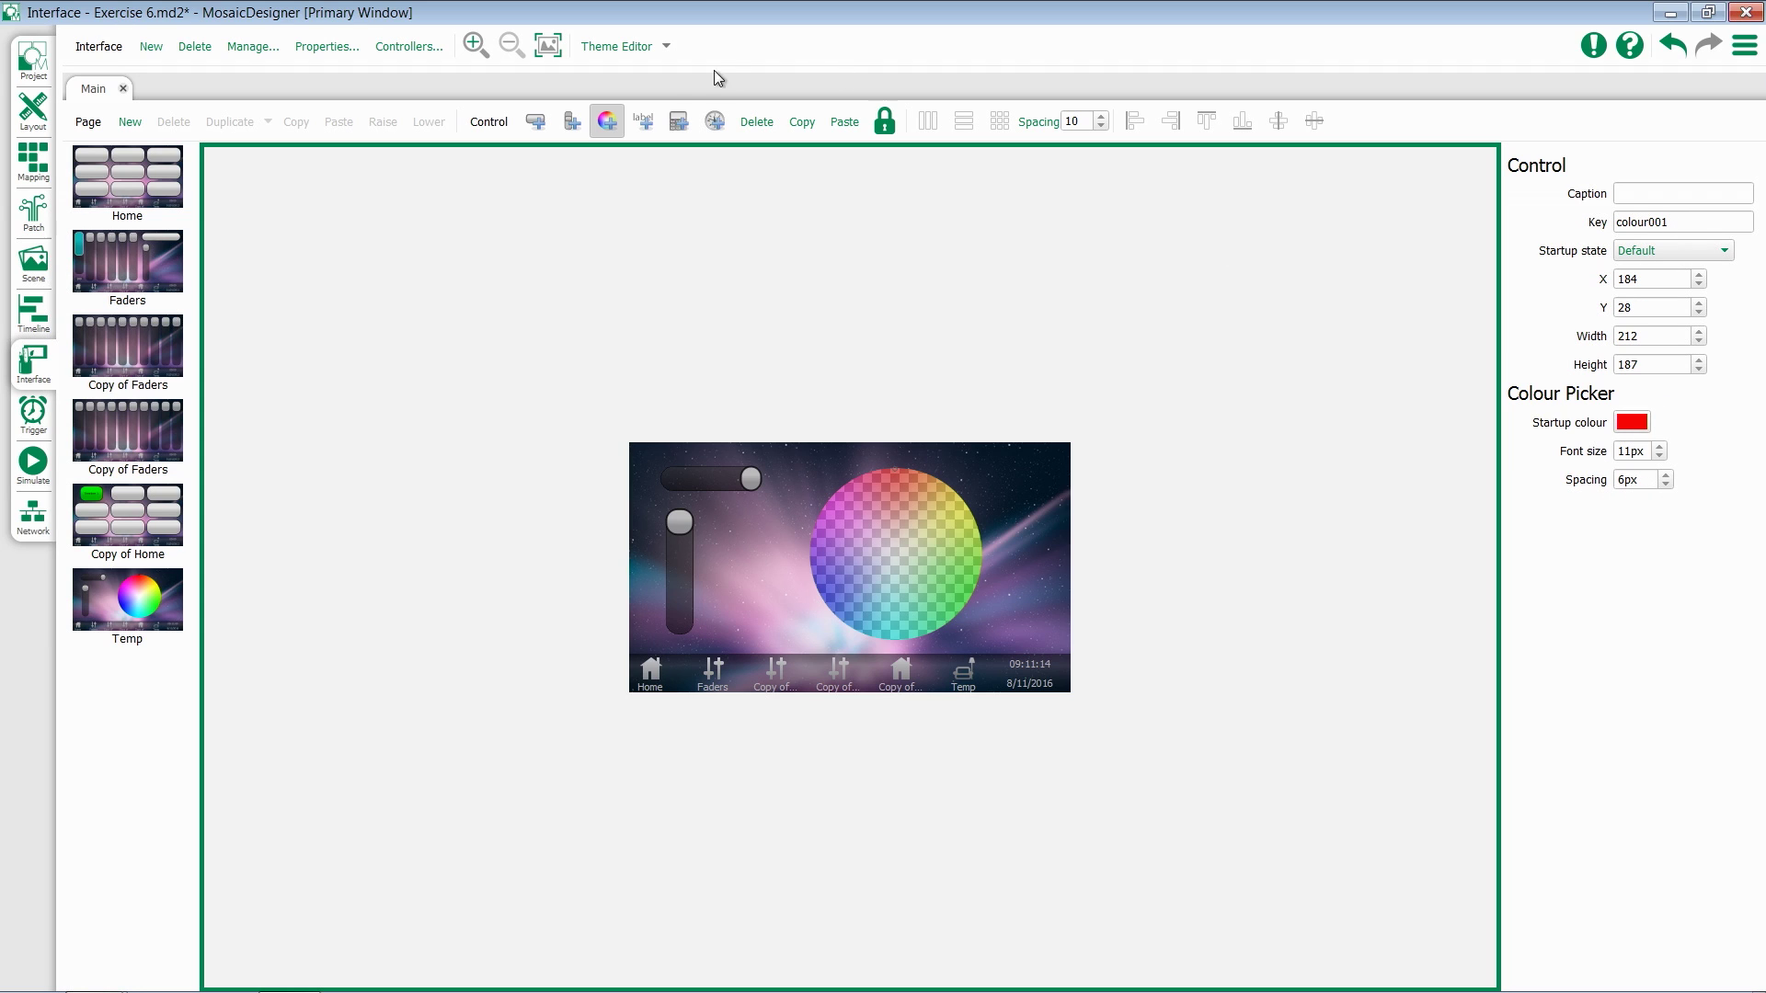
# Draw a label above the colour wheel with the caption 'Group 1'.
pyautogui.click(643, 122)
pyautogui.moveTo(797, 452); pyautogui.dragTo(1018, 474)
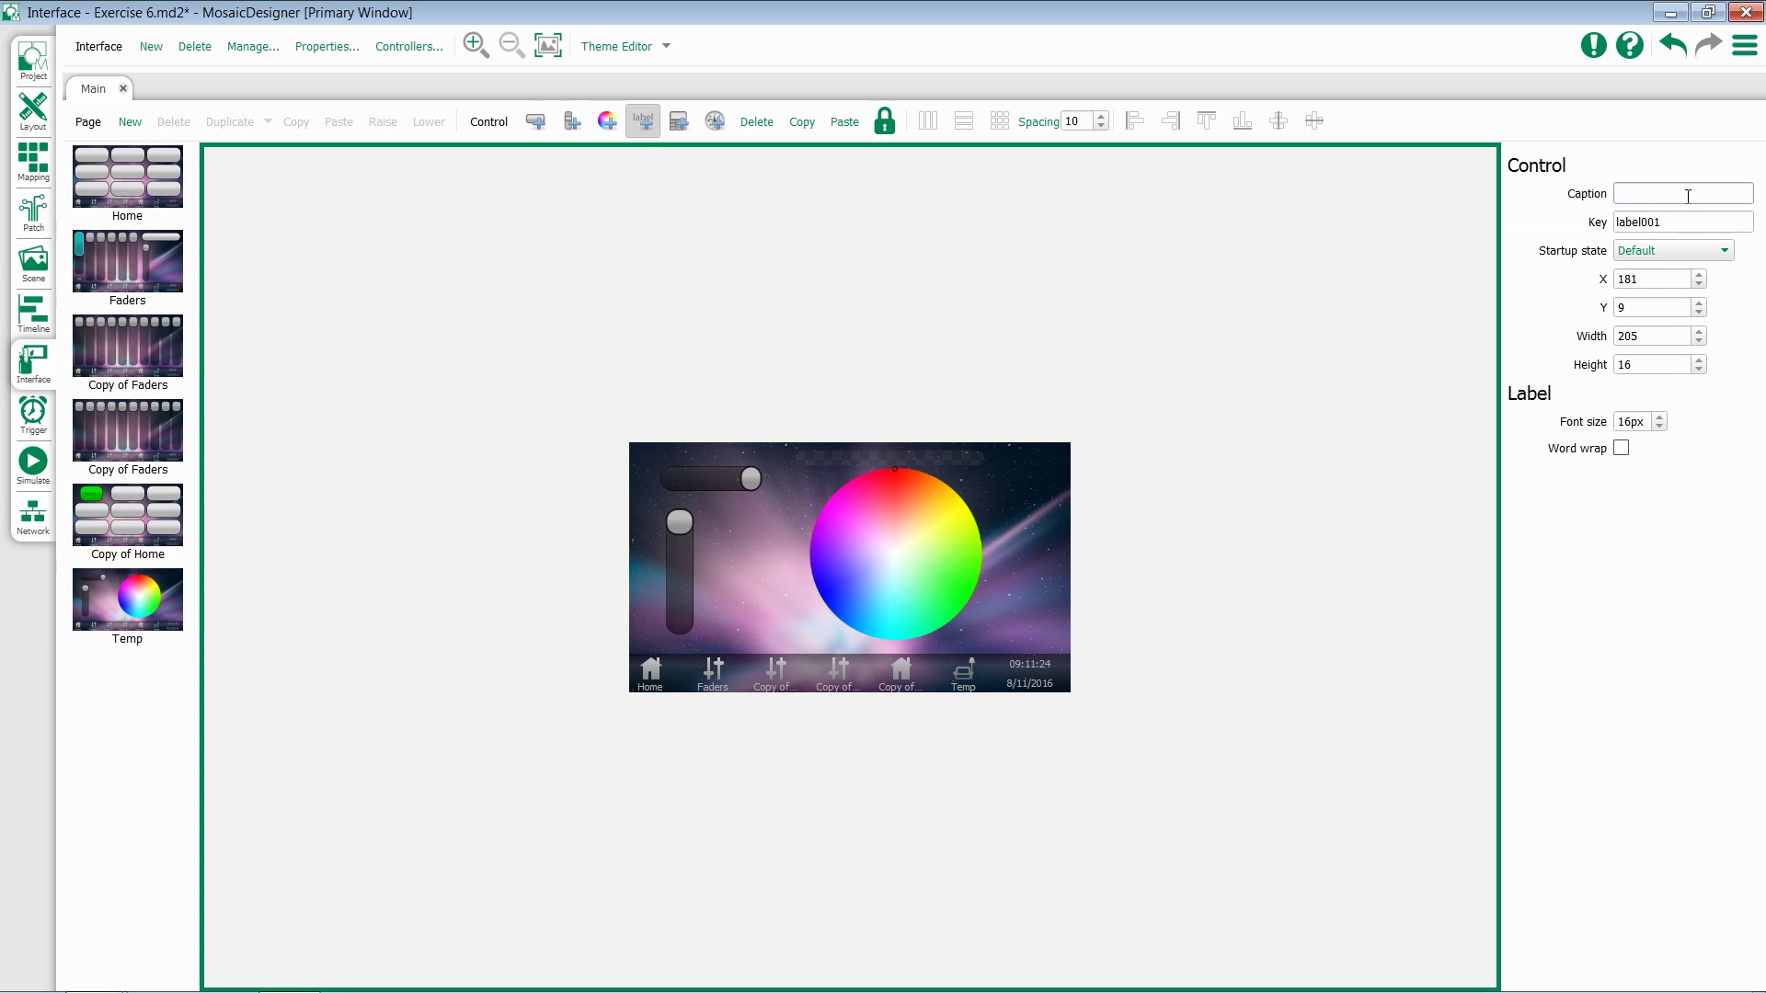
pyautogui.write('Group 1')
# Try the label's Warning Text startup state, then set it to Normal.
pyautogui.click(1673, 250)
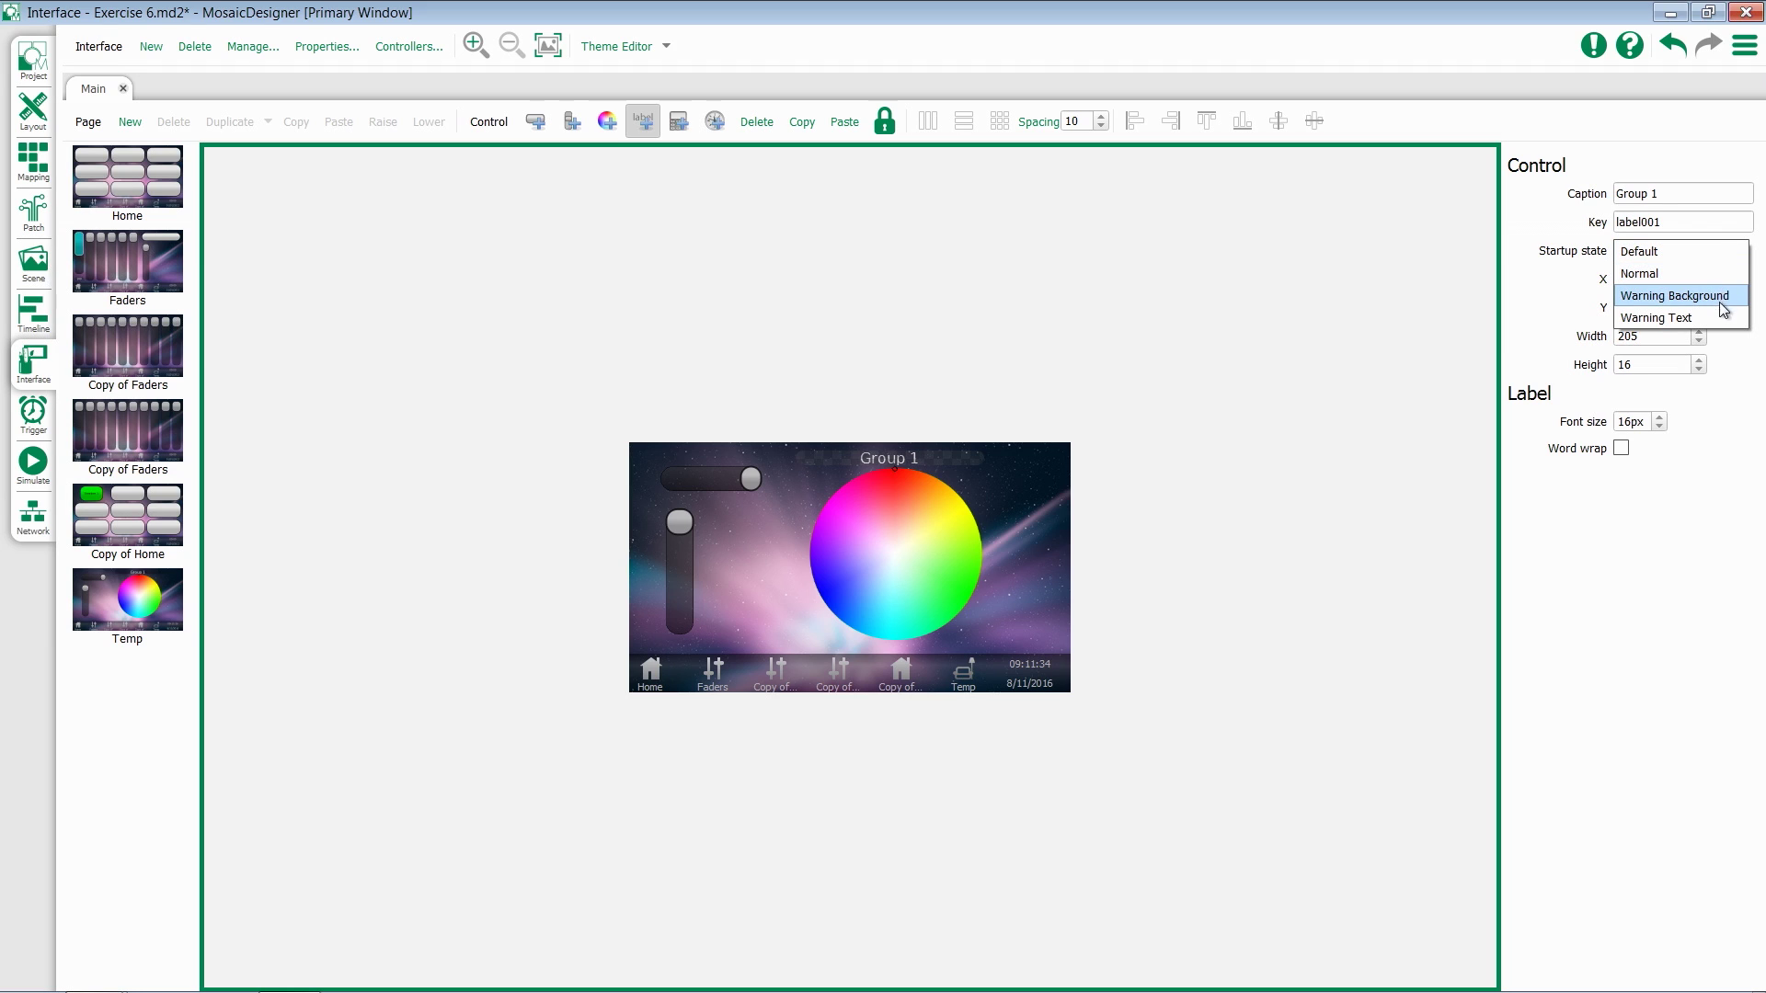
pyautogui.click(1717, 318)
pyautogui.click(1707, 252)
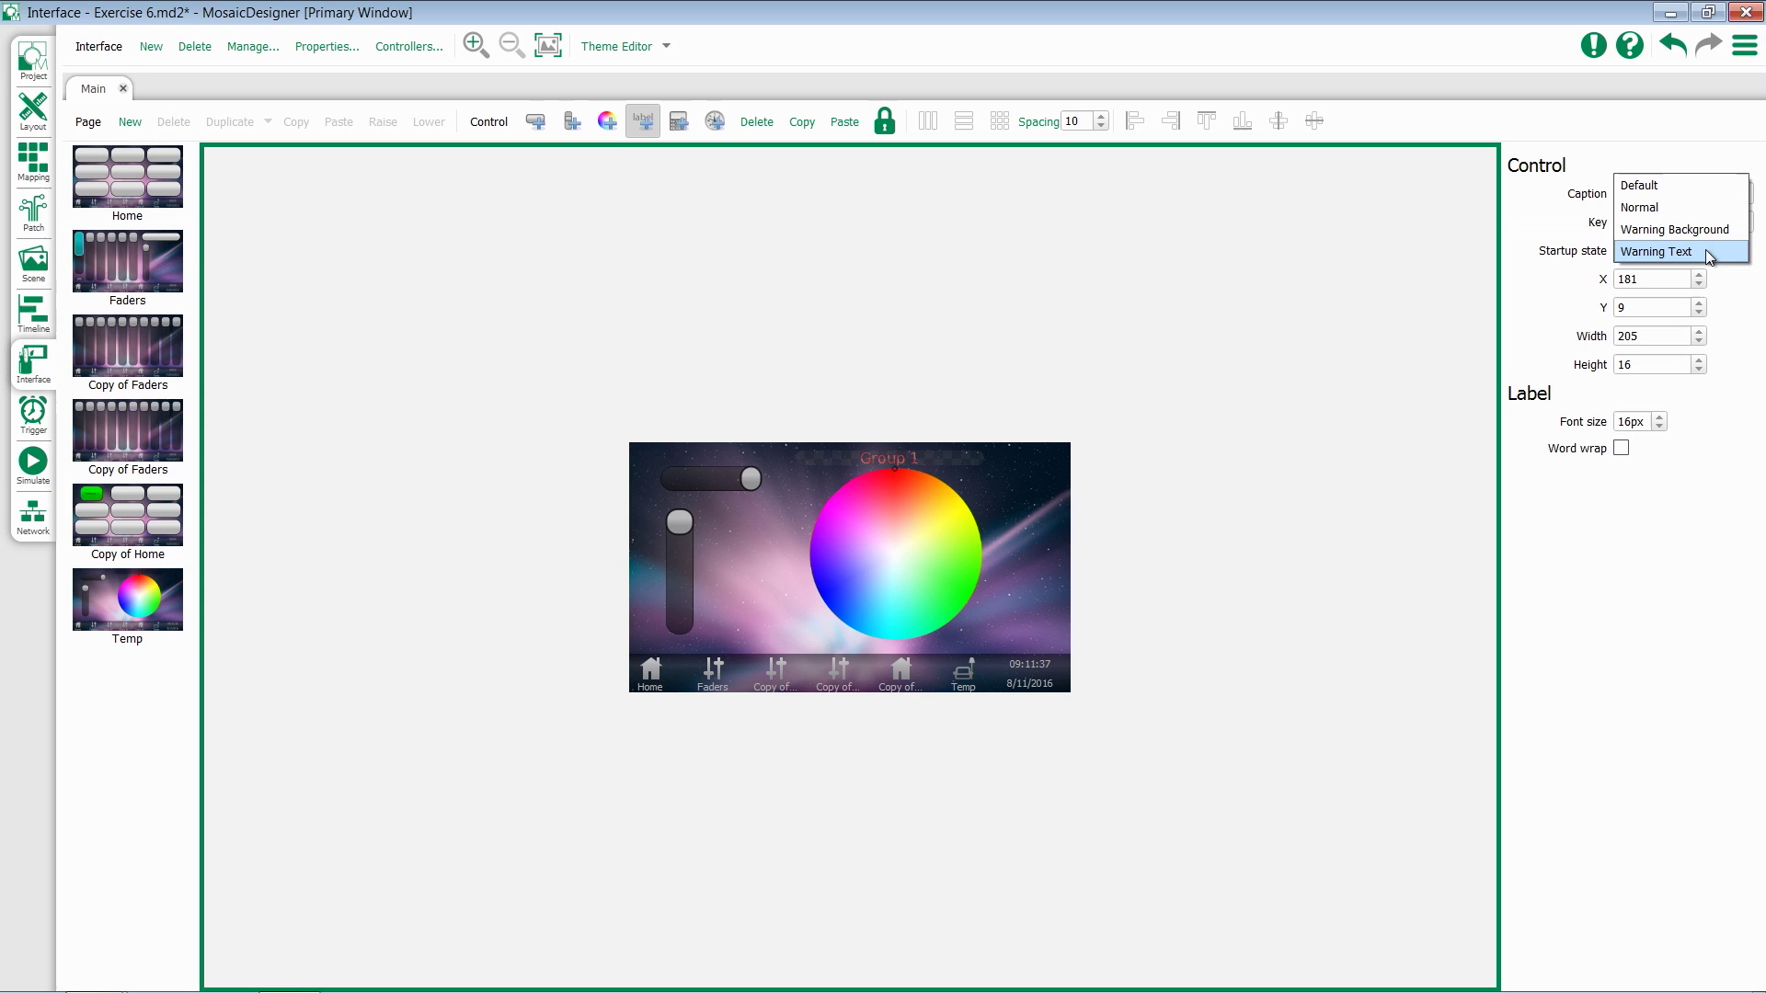
pyautogui.click(1692, 208)
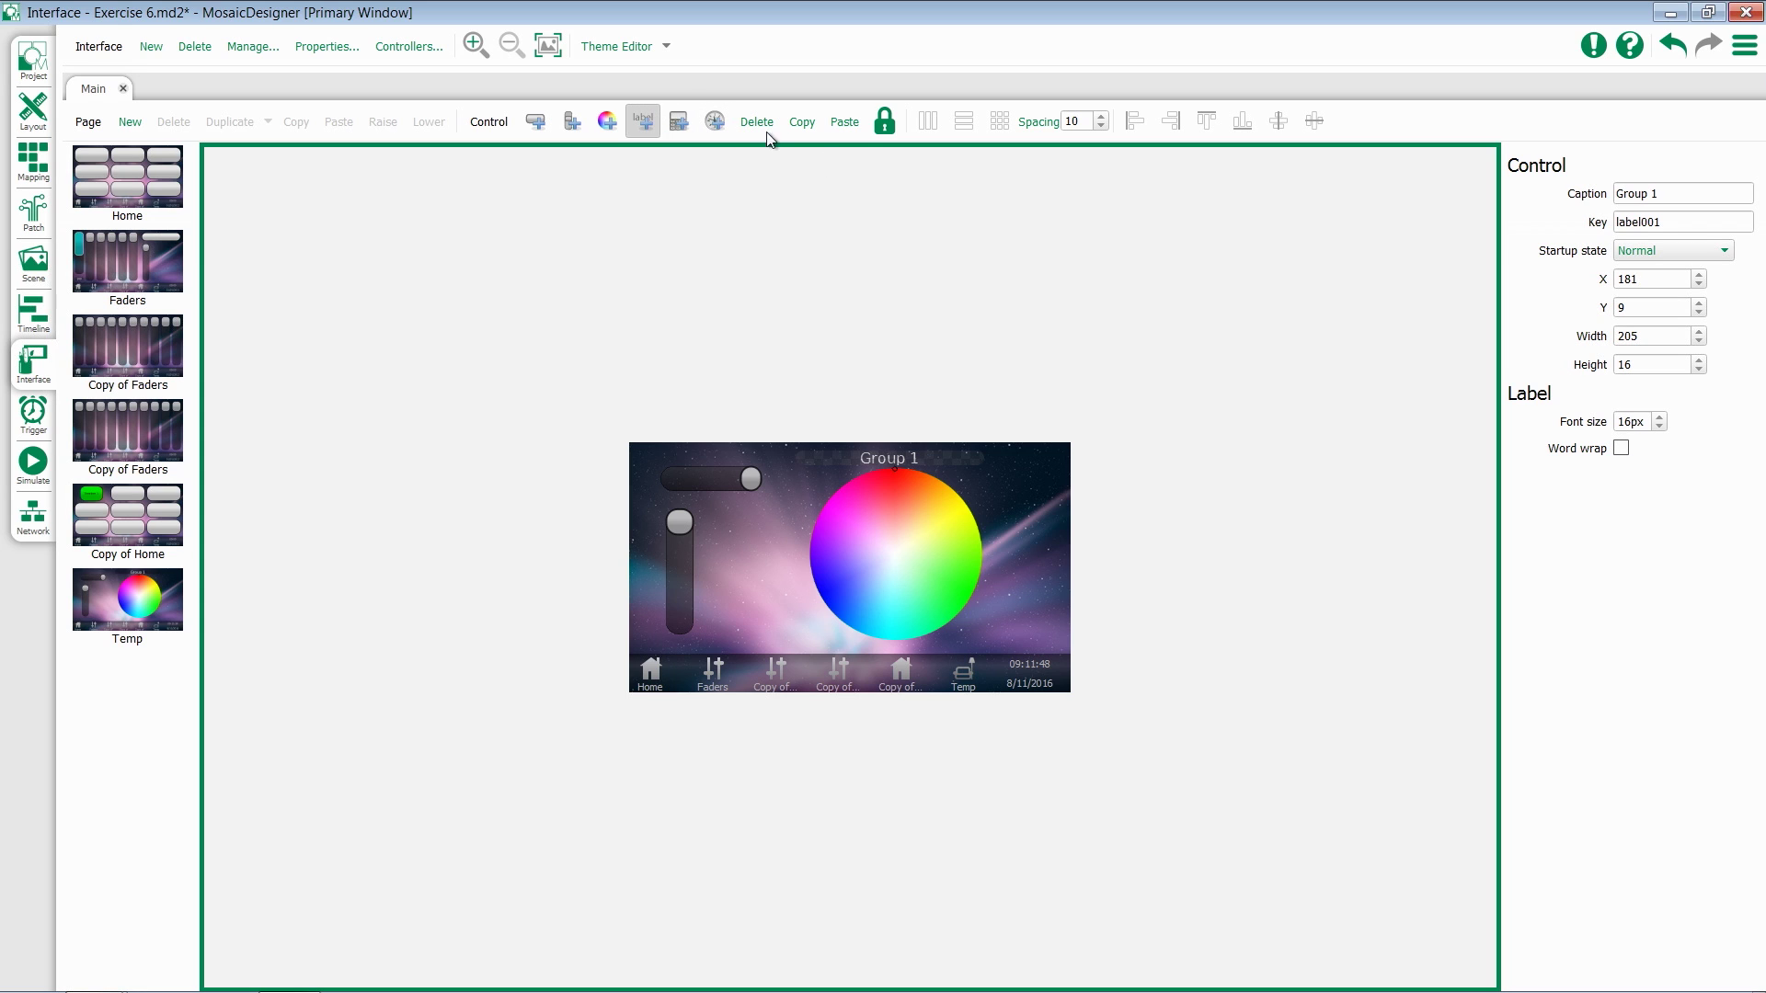
# Unlock the page, delete all its controls, and draw a 205 by 205 keypad on the left.
pyautogui.click(885, 121)
pyautogui.click(960, 565)
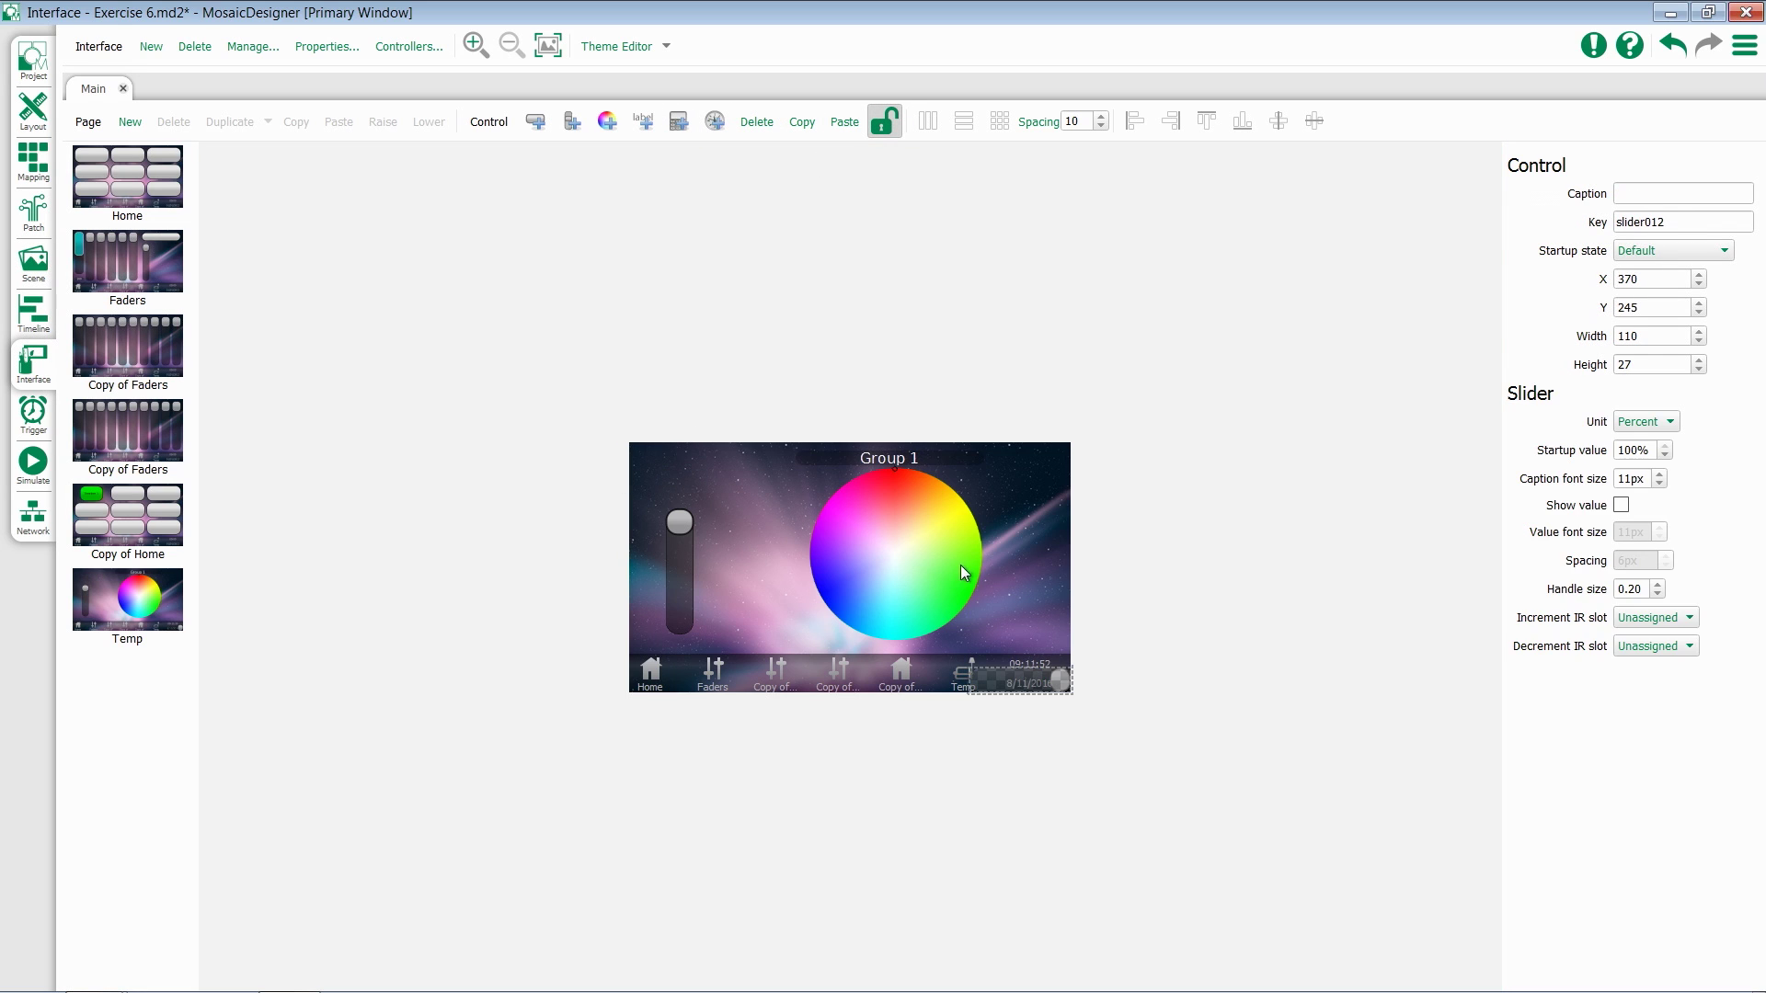
pyautogui.hotkey('ctrl', 'a')
pyautogui.press('Delete')
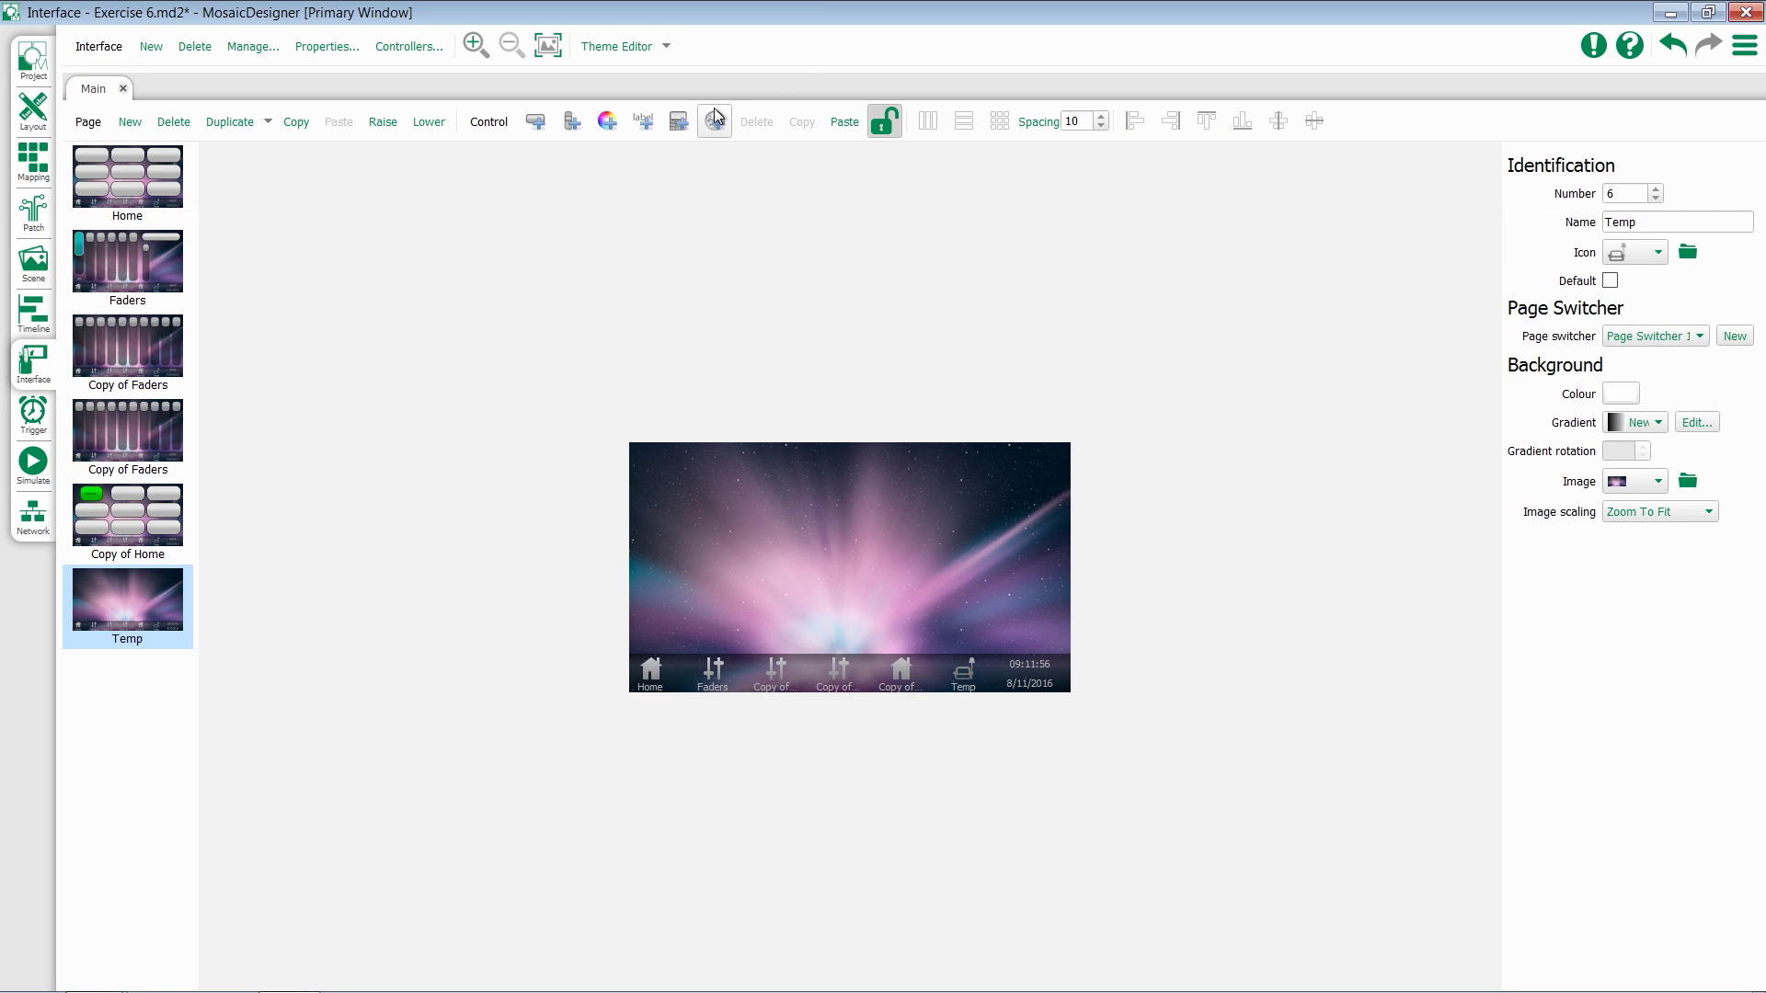
pyautogui.click(679, 120)
pyautogui.moveTo(655, 462); pyautogui.dragTo(842, 641)
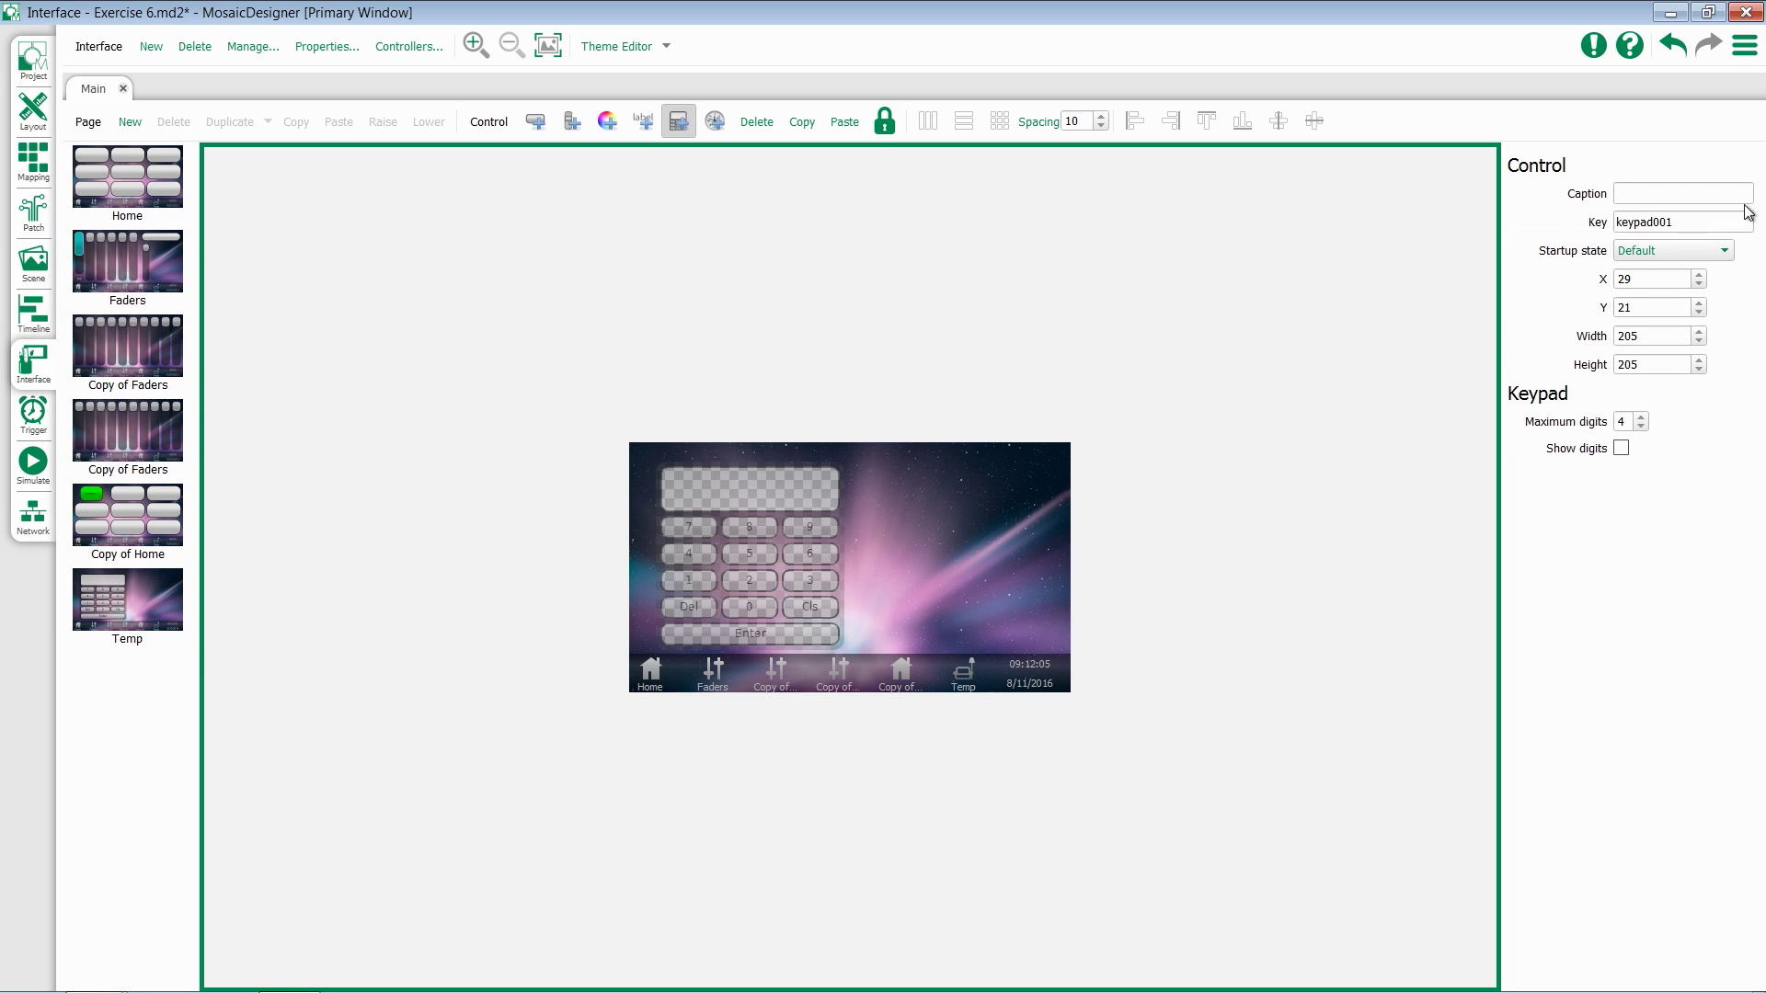
# Keep the keypad's startup state at Default and stop drawing new controls.
pyautogui.click(1712, 252)
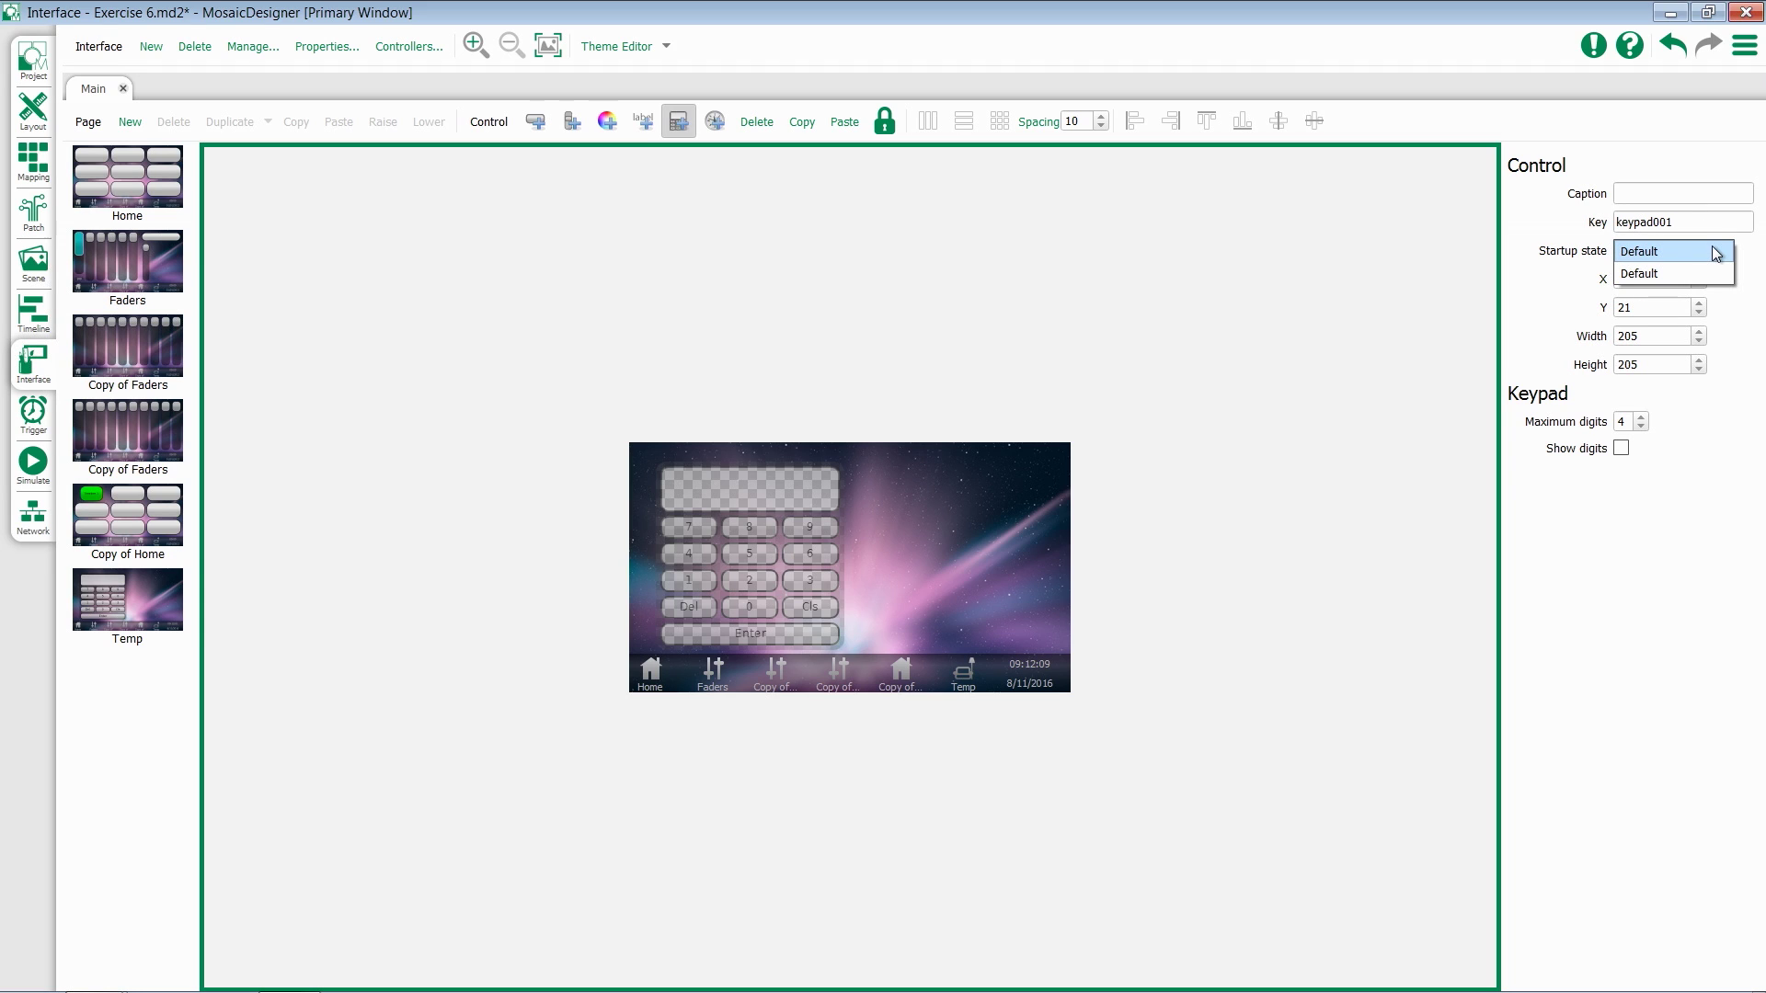
pyautogui.click(1713, 245)
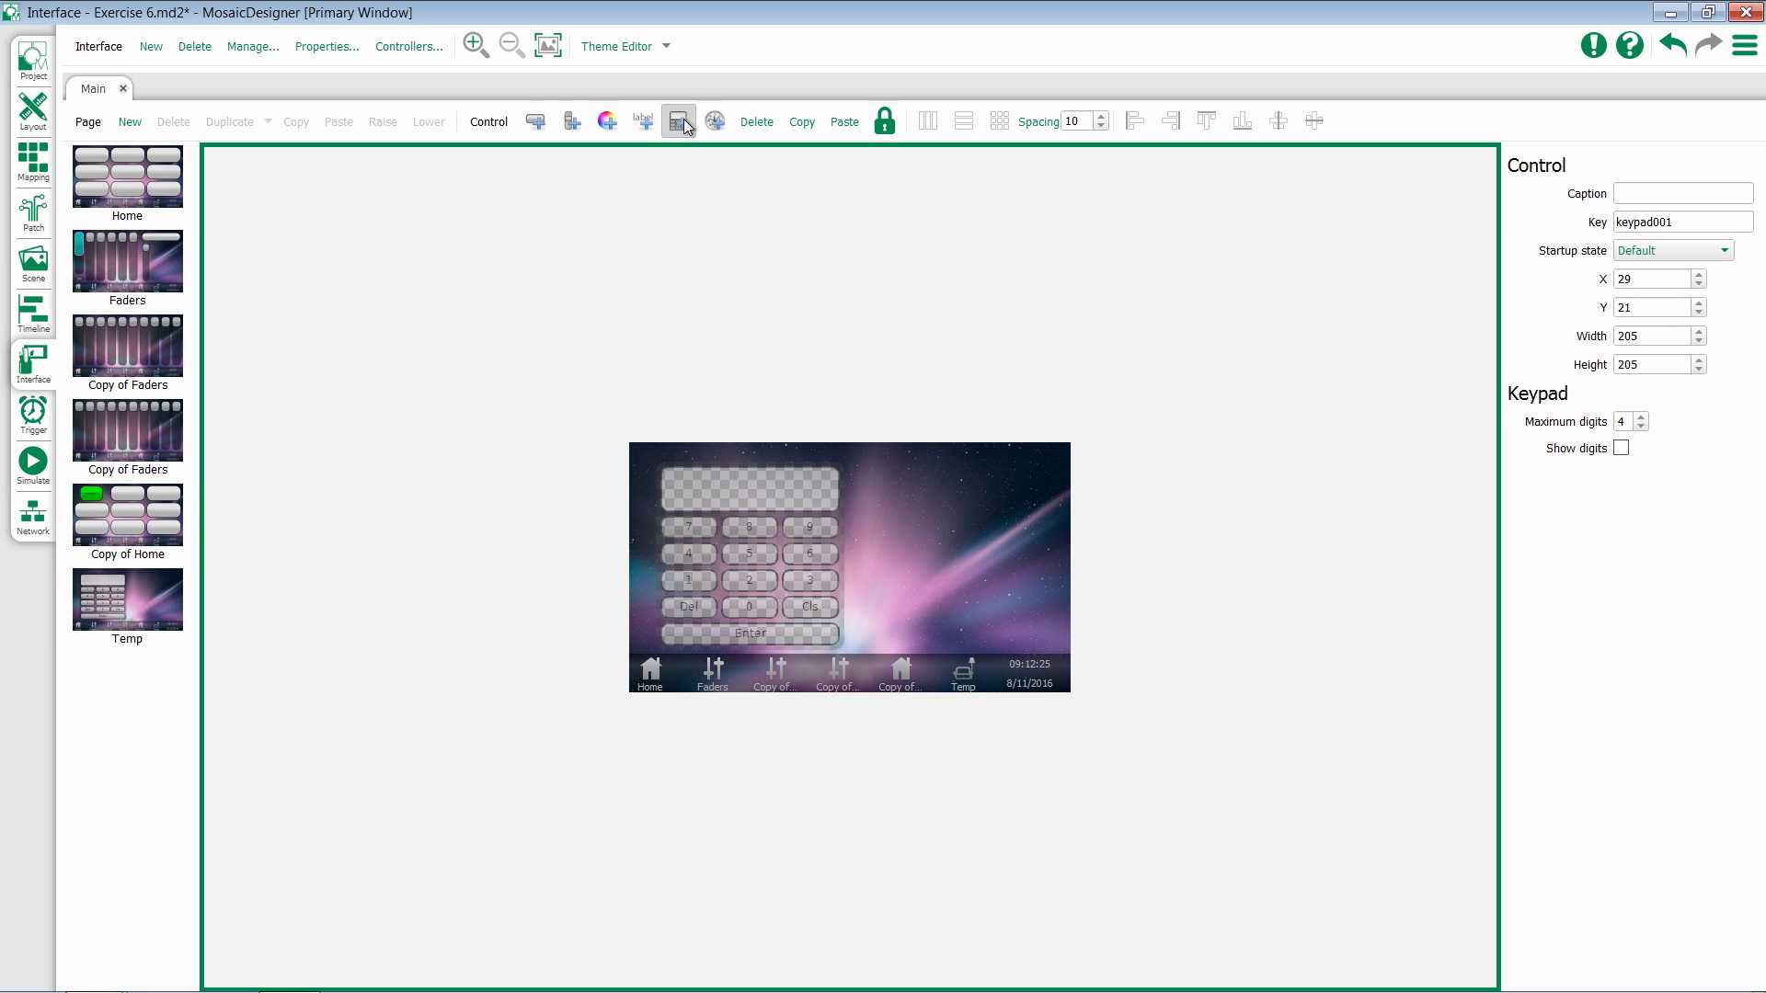
pyautogui.press('Escape')
# Test the keypad by entering digits 1, 2, 3 and 6.
pyautogui.click(691, 580)
pyautogui.click(741, 575)
pyautogui.click(822, 576)
pyautogui.click(821, 555)
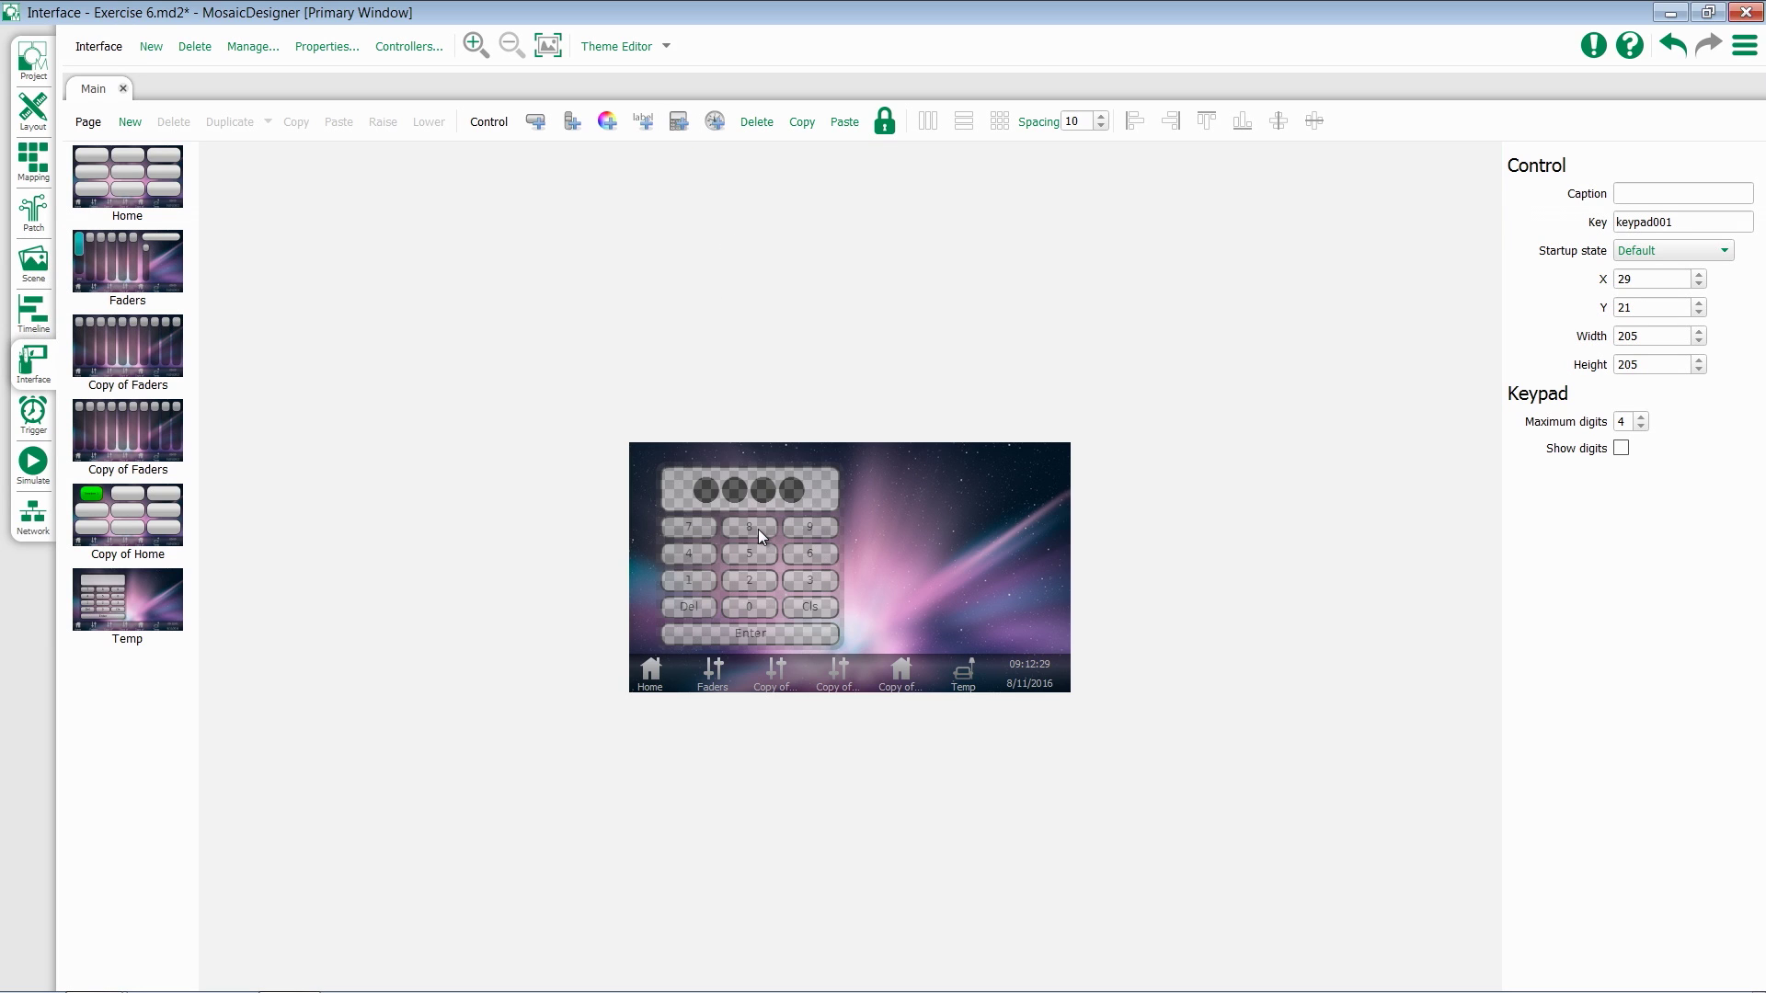